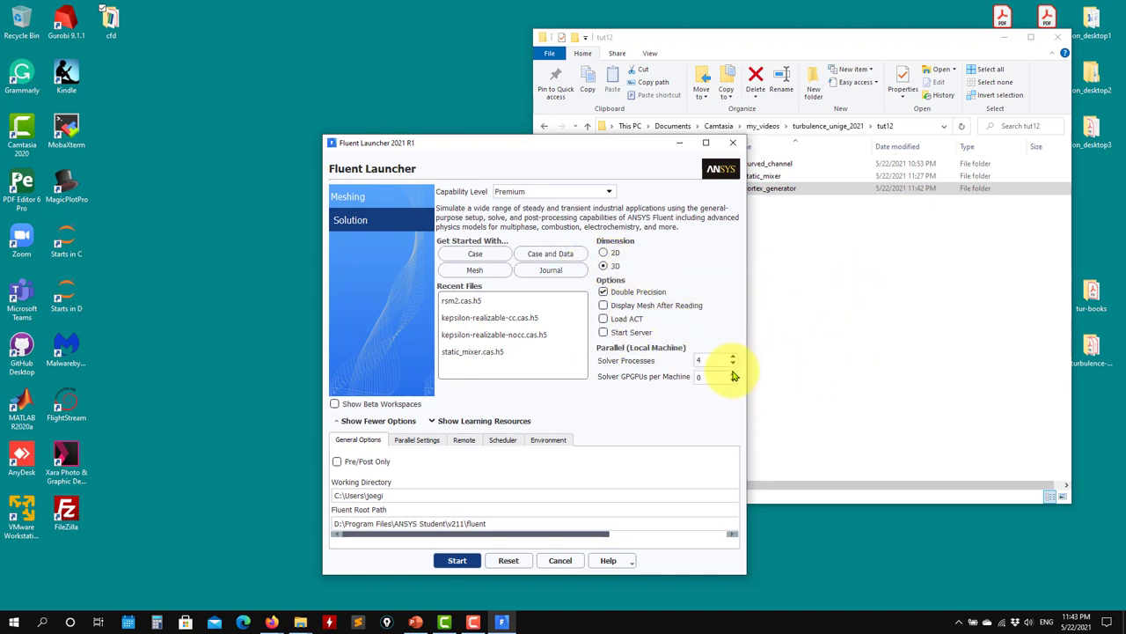
# Set the working directory to the tut12 folder under turbulence_unige_2021 and start the solver session
pyautogui.click(907, 126)
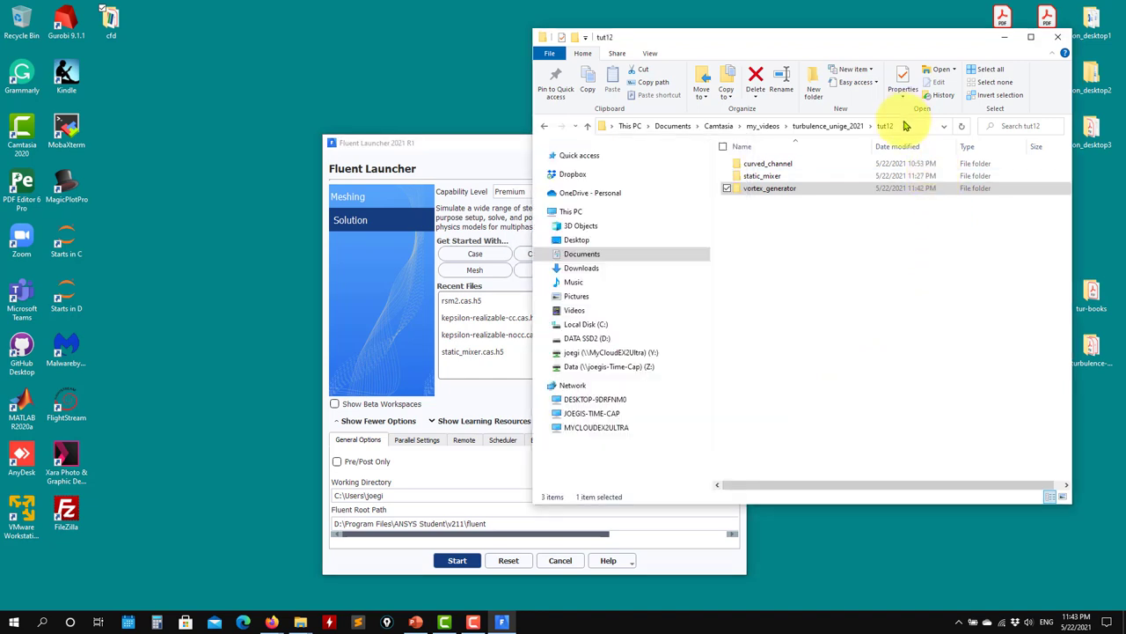
pyautogui.click(907, 126)
pyautogui.doubleClick(424, 493)
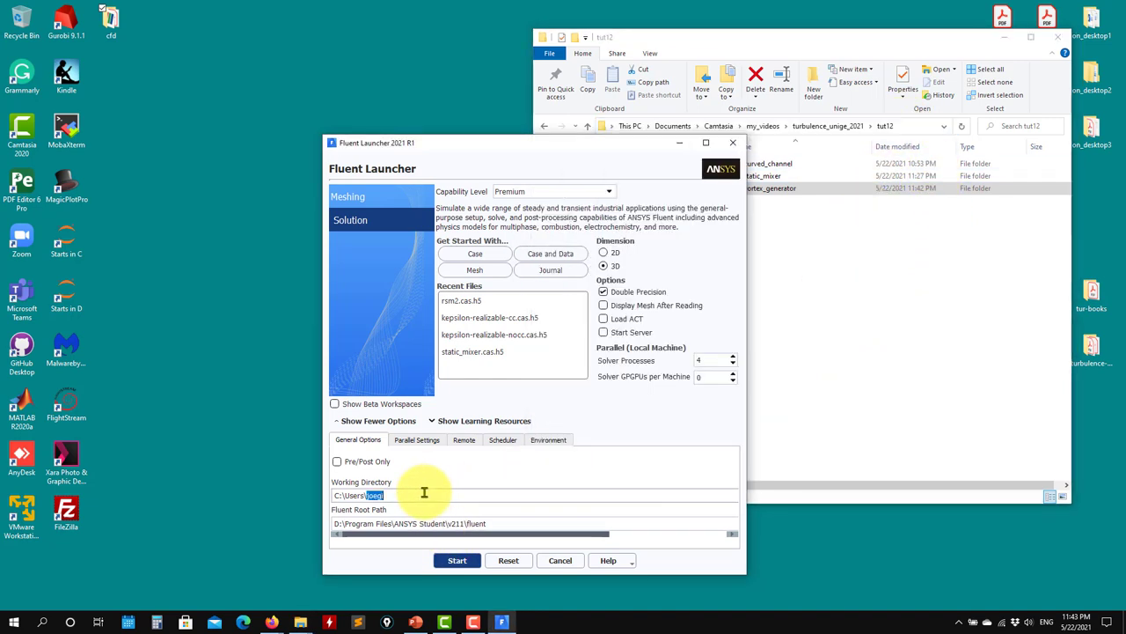
pyautogui.click(458, 561)
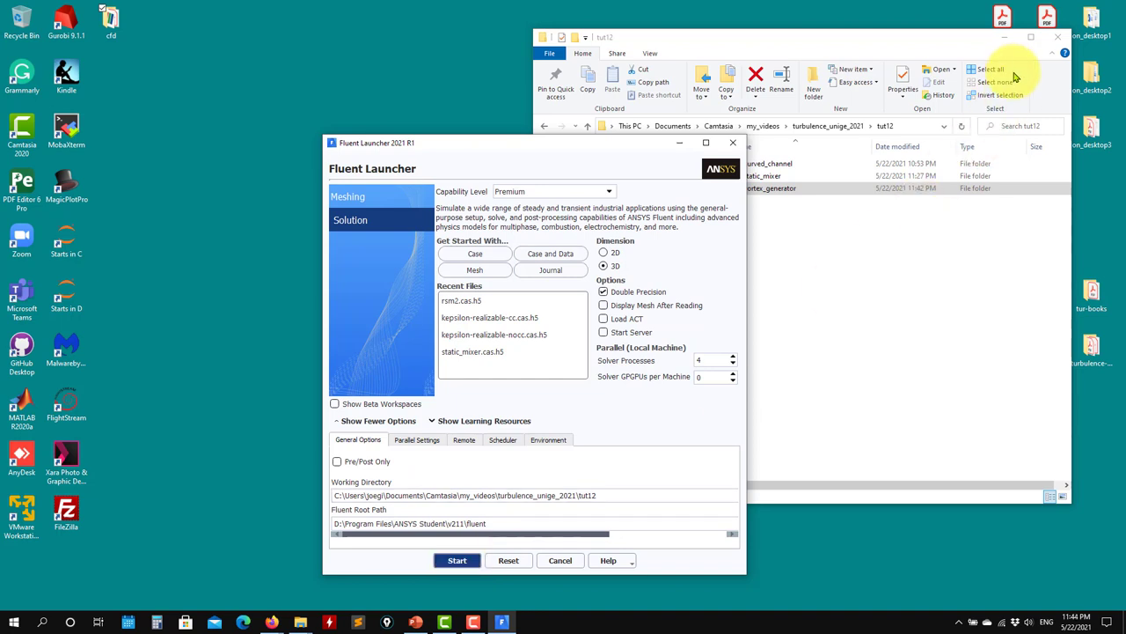
pyautogui.click(1006, 41)
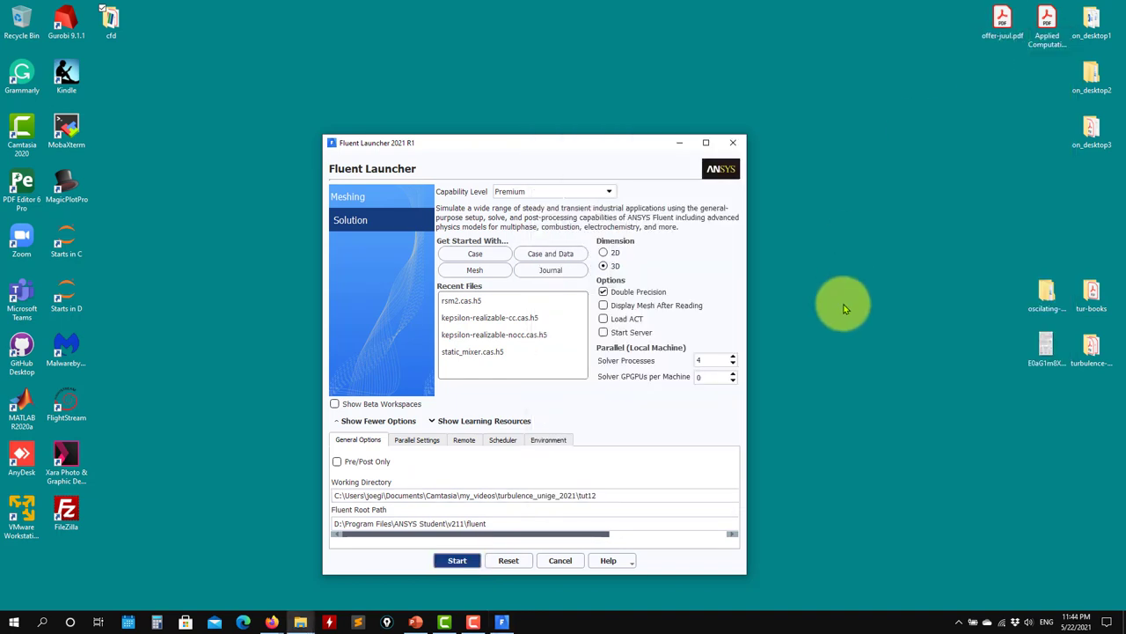
pyautogui.moveTo(300, 623)
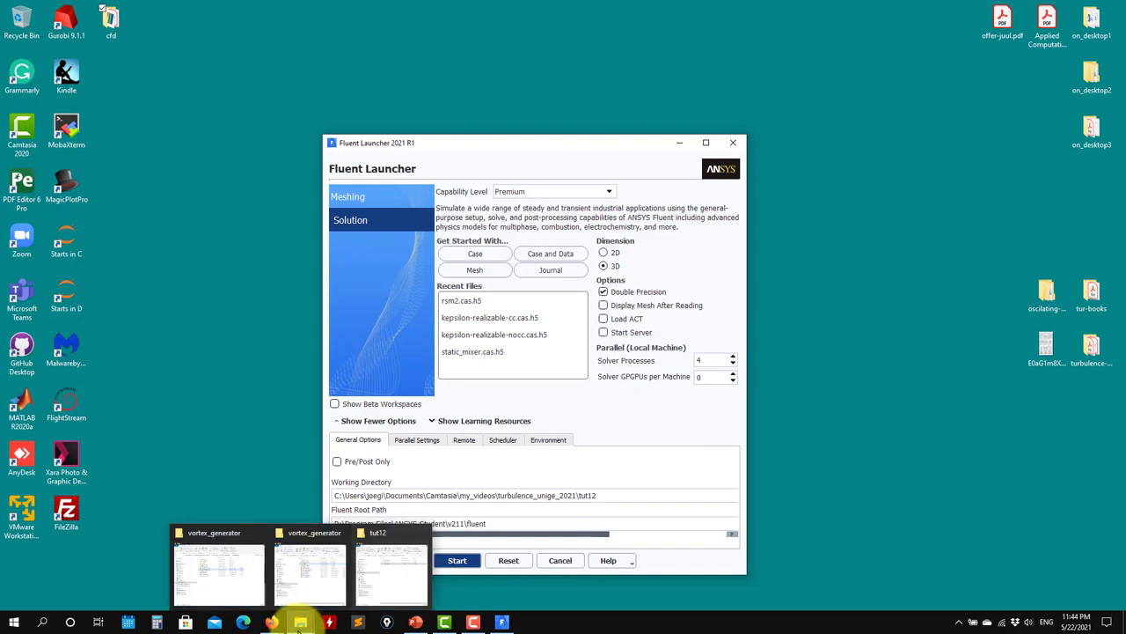
pyautogui.click(308, 585)
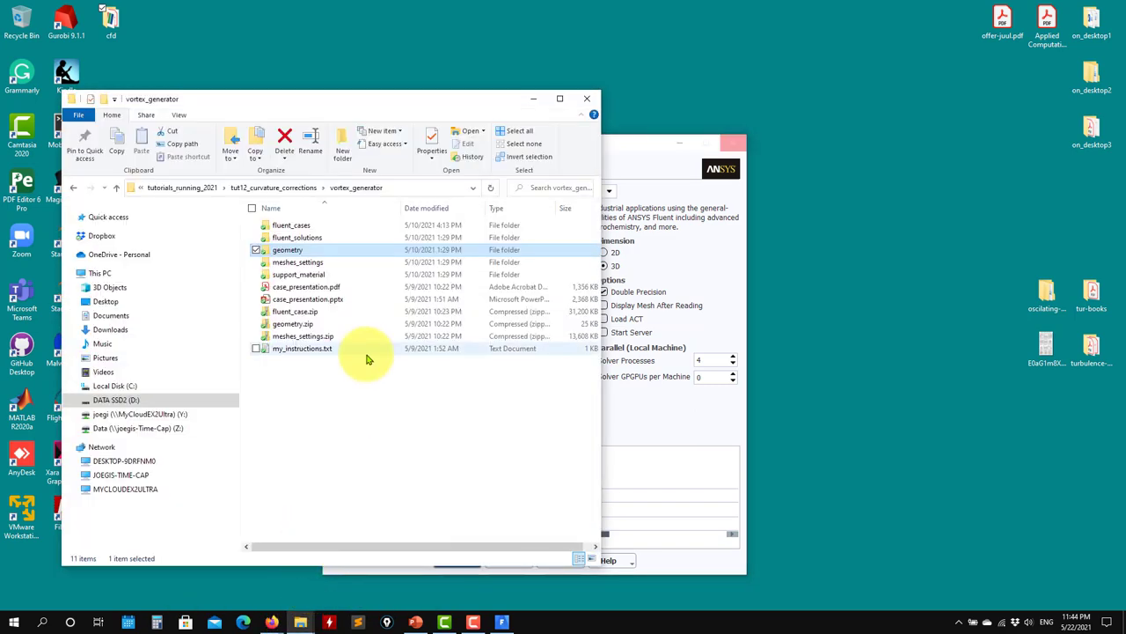
pyautogui.click(533, 98)
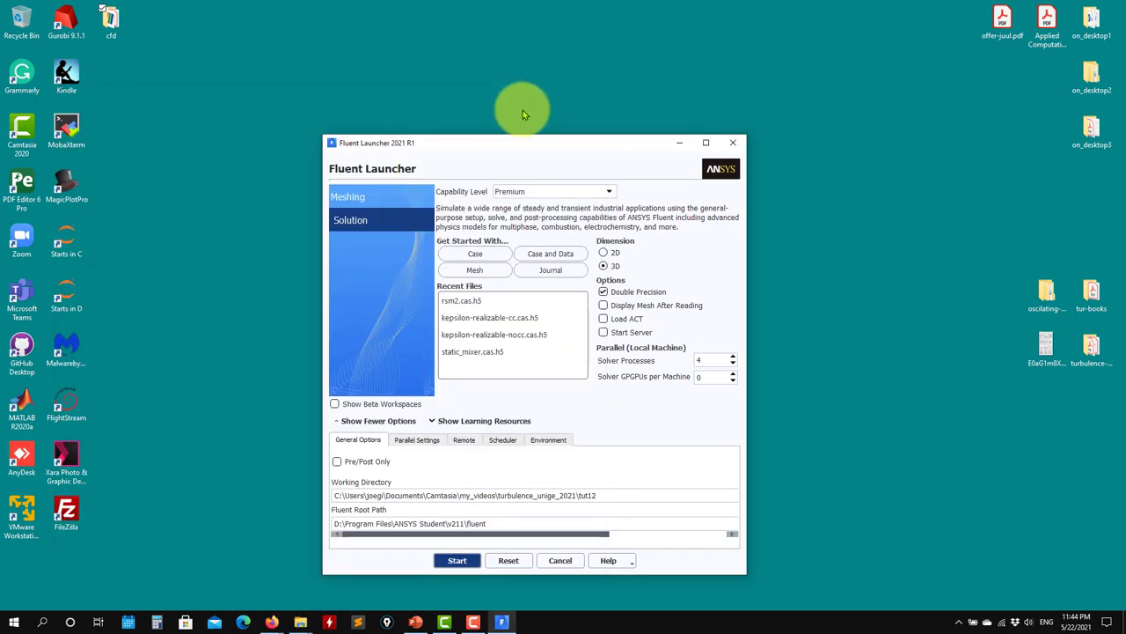
pyautogui.press('Return')
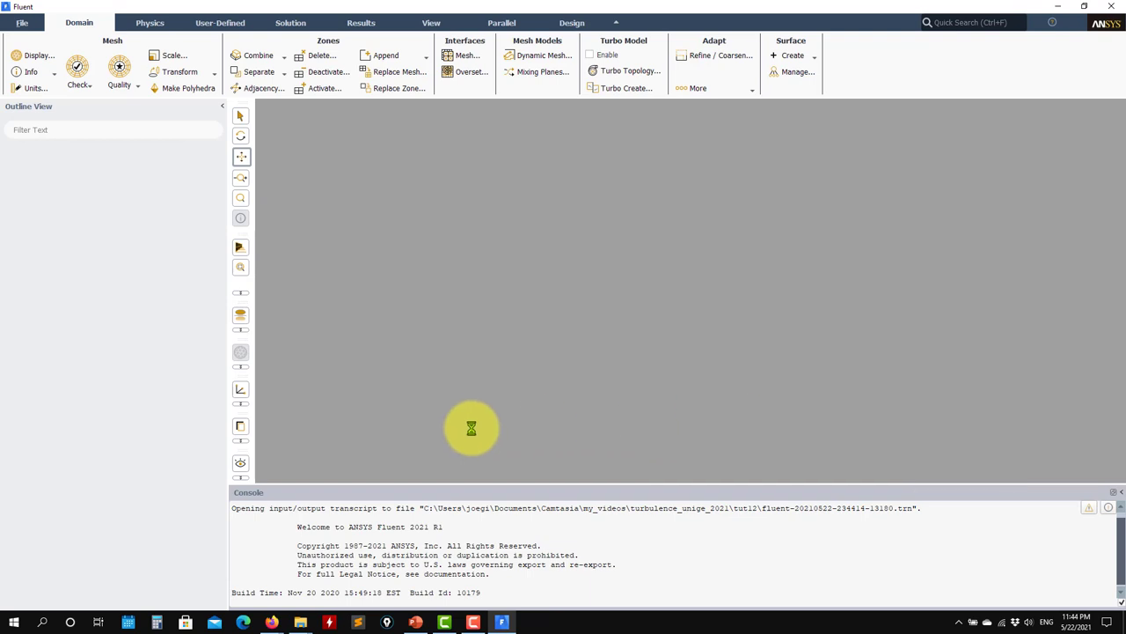
# Check the fluent_cases folder inside the vortex_generator tutorial folder, and return to the solver
pyautogui.moveTo(302, 625)
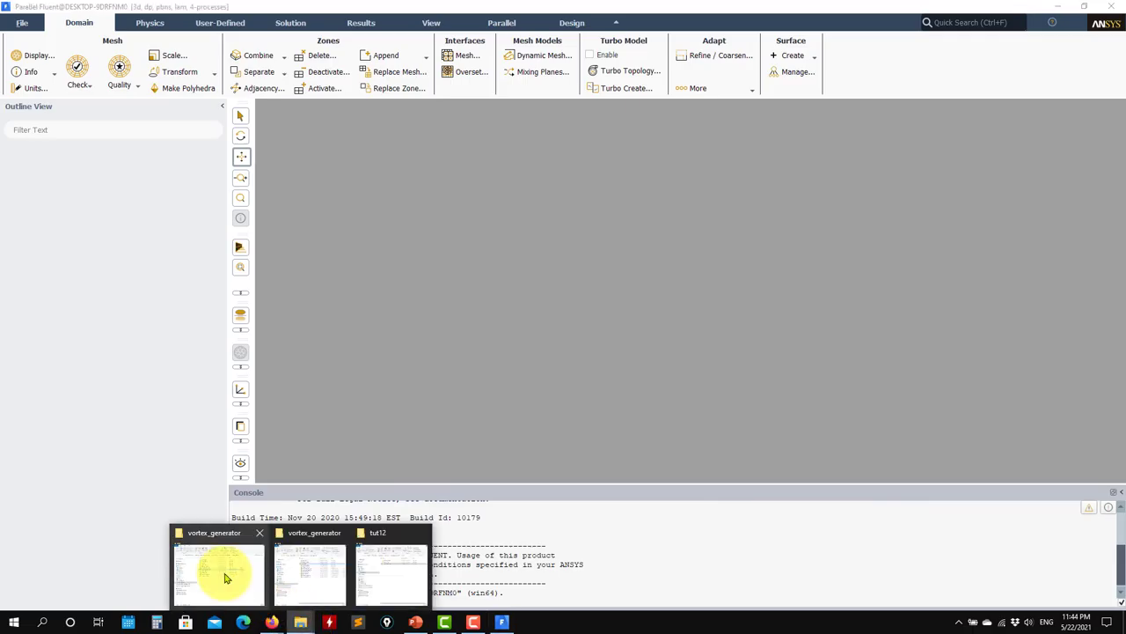
pyautogui.click(221, 577)
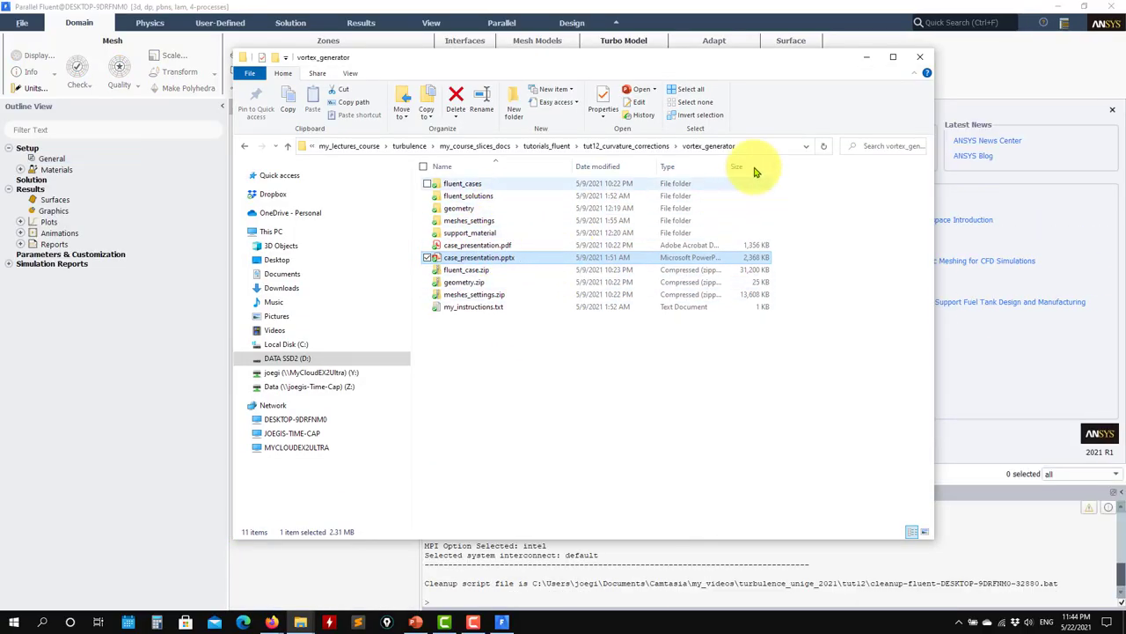
pyautogui.click(461, 185)
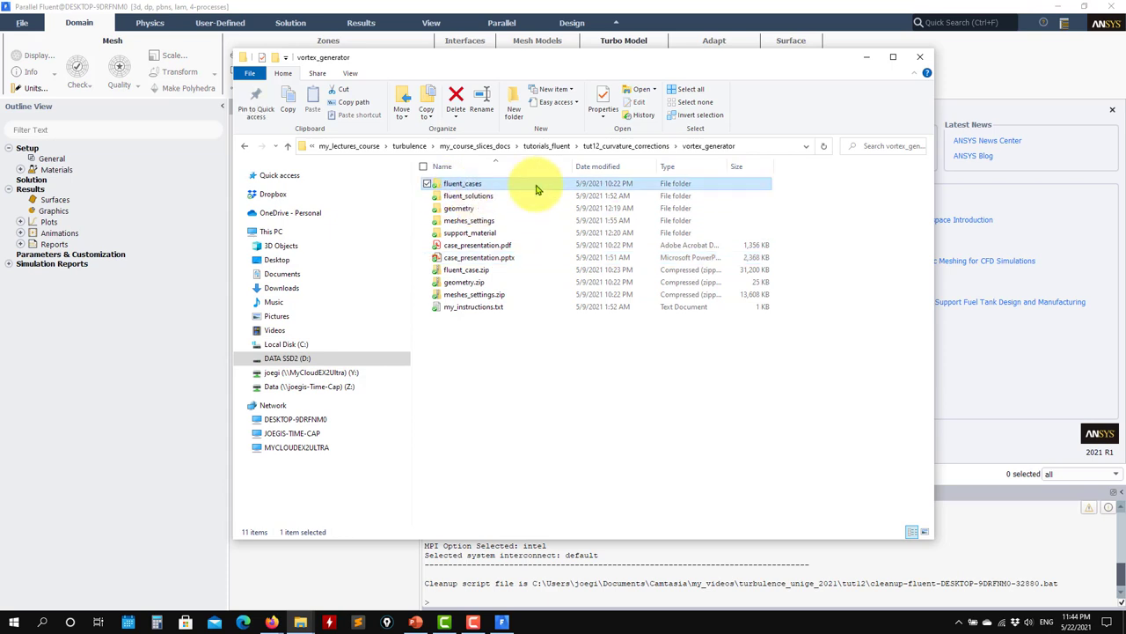
pyautogui.doubleClick(537, 189)
pyautogui.click(867, 56)
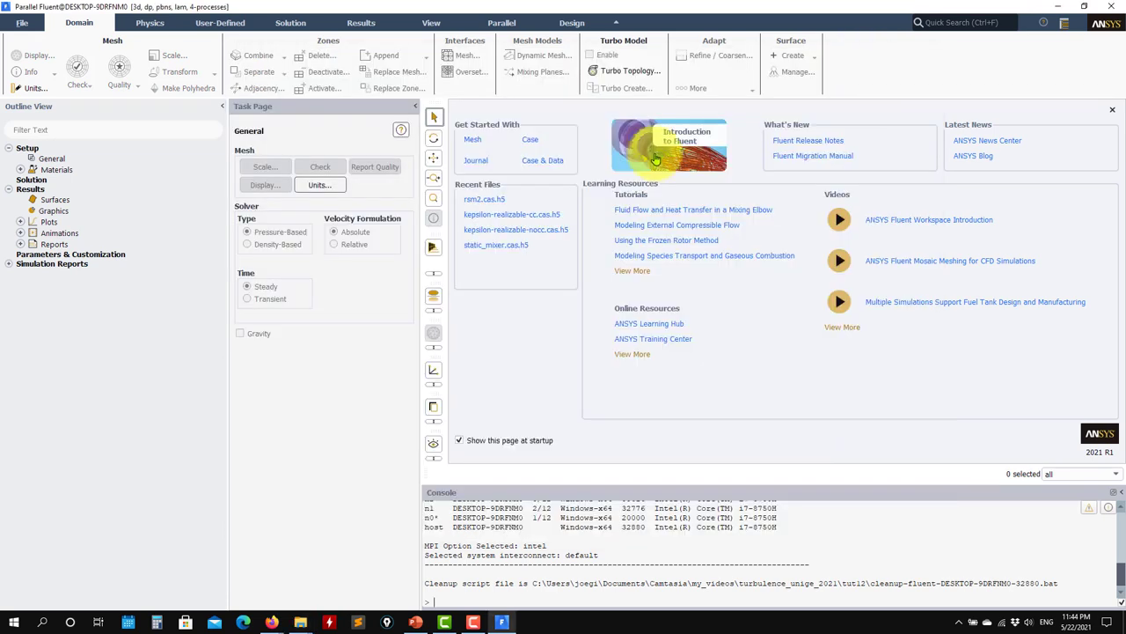
pyautogui.click(24, 23)
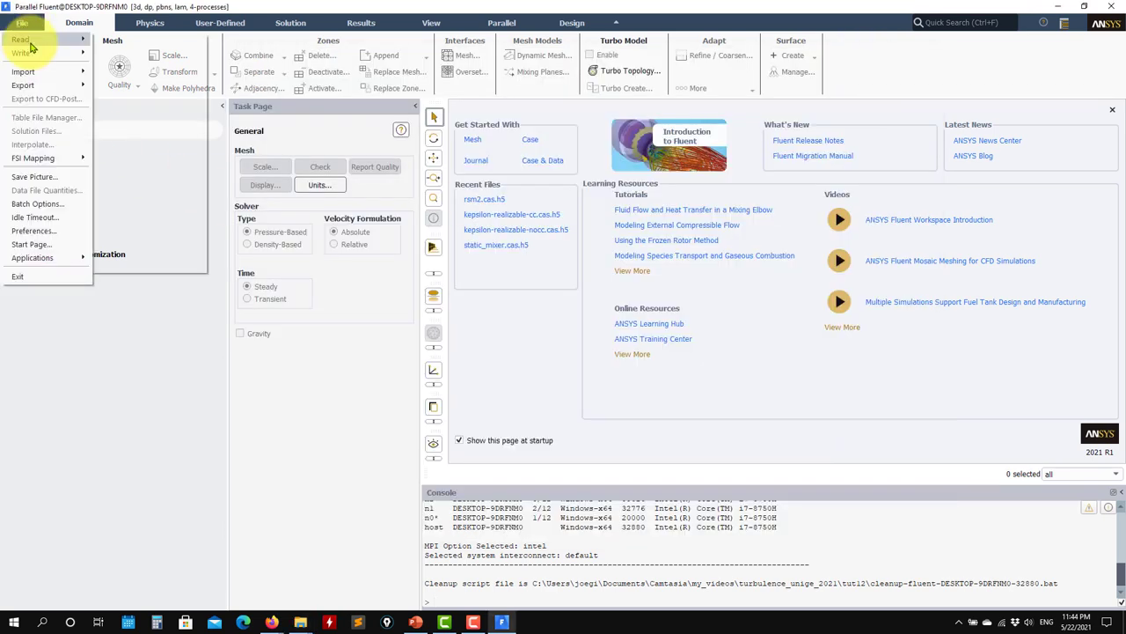
pyautogui.moveTo(31, 42)
pyautogui.click(128, 80)
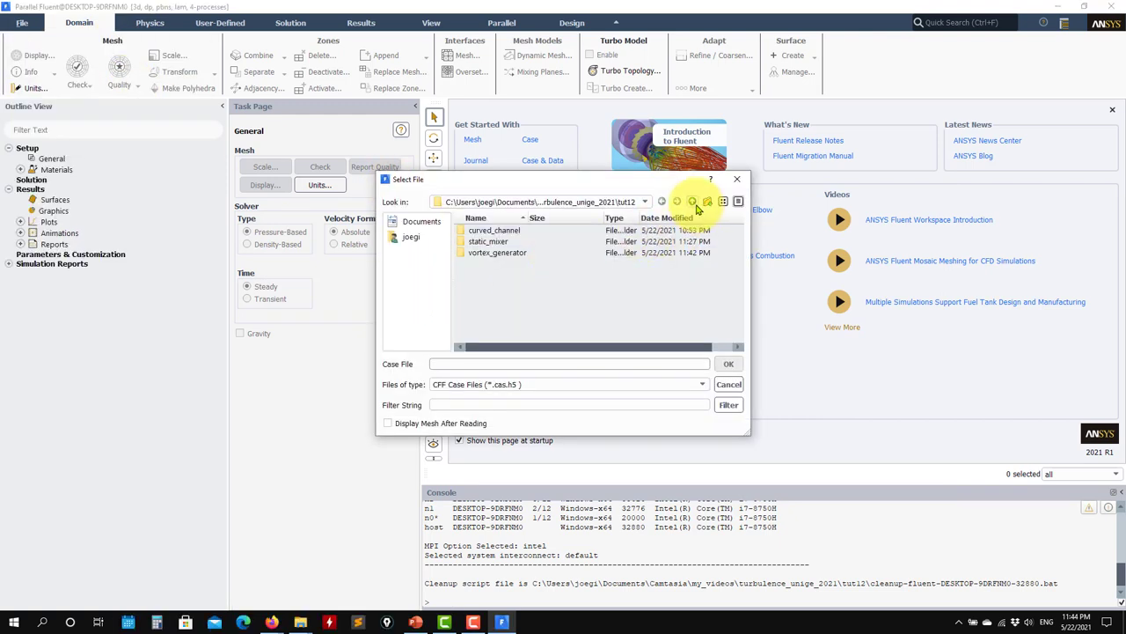
pyautogui.click(694, 204)
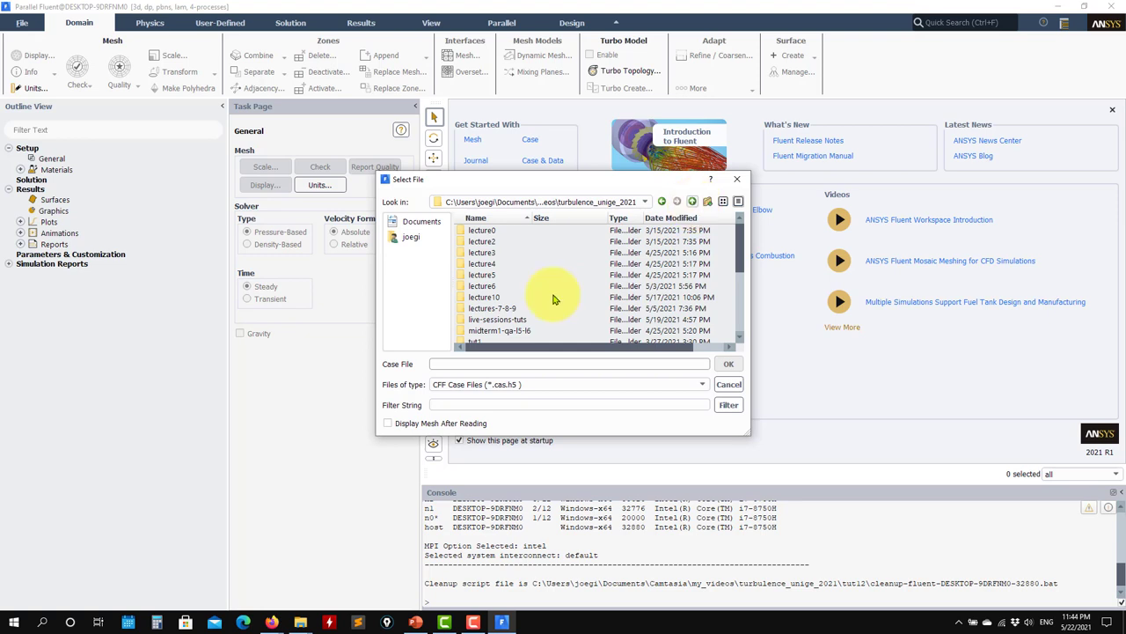
pyautogui.scroll(-4, 554, 300)
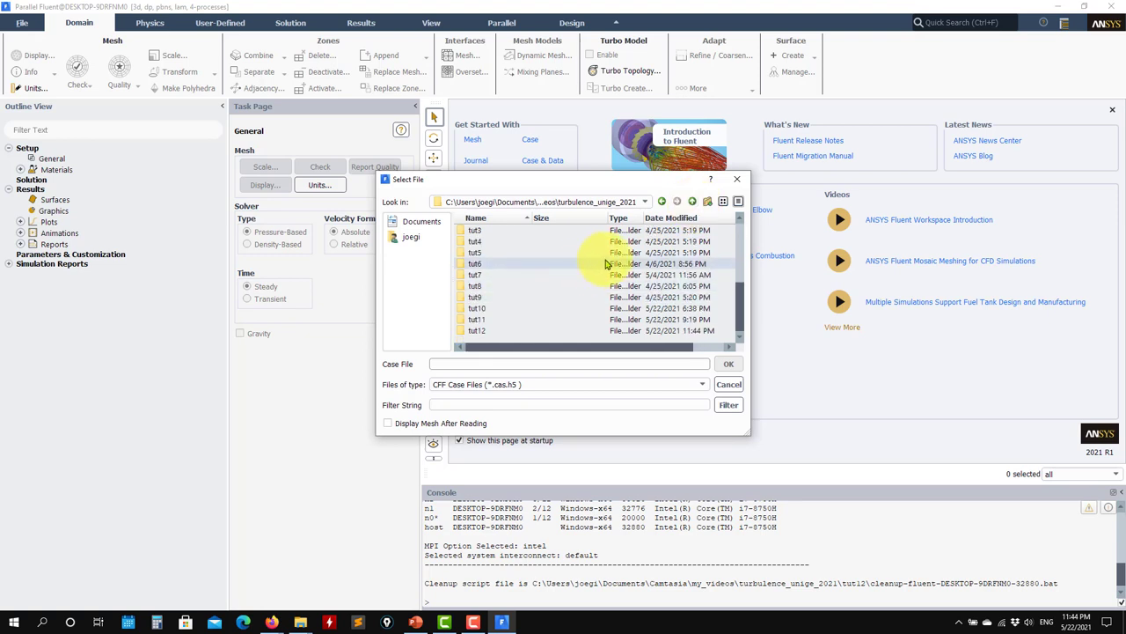
pyautogui.scroll(4, 587, 267)
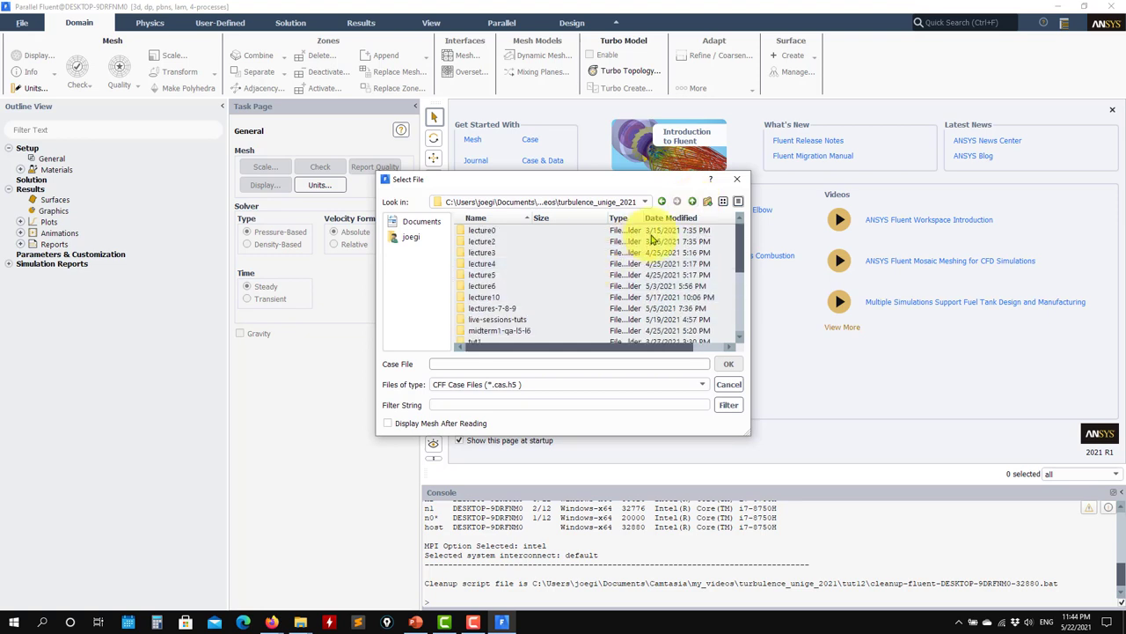
pyautogui.click(694, 203)
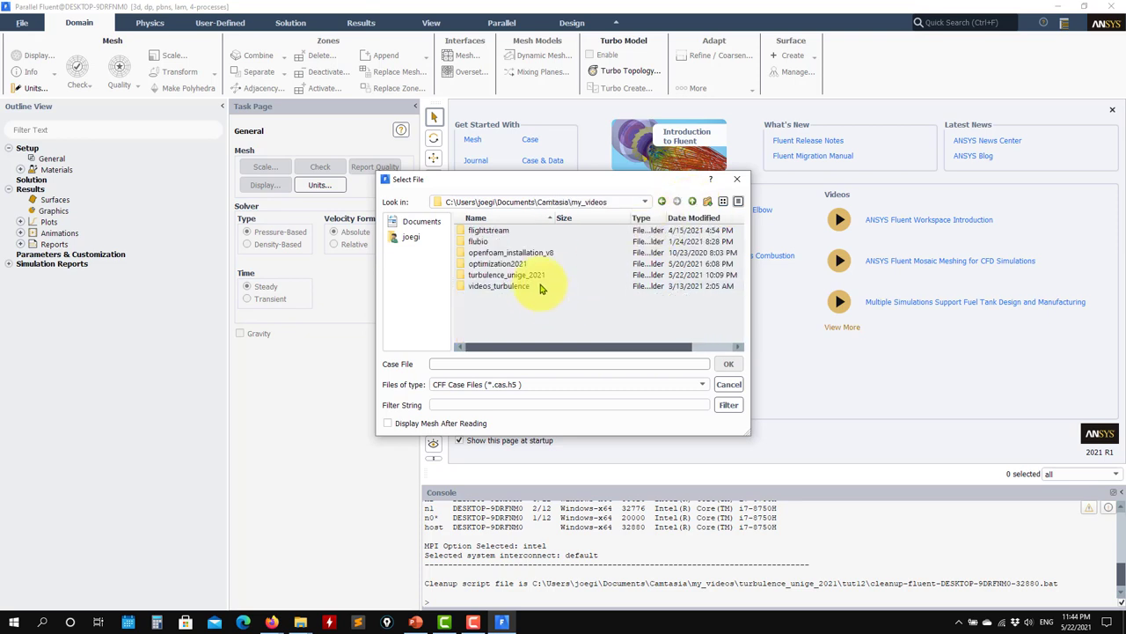
pyautogui.doubleClick(522, 276)
pyautogui.scroll(-4, 535, 291)
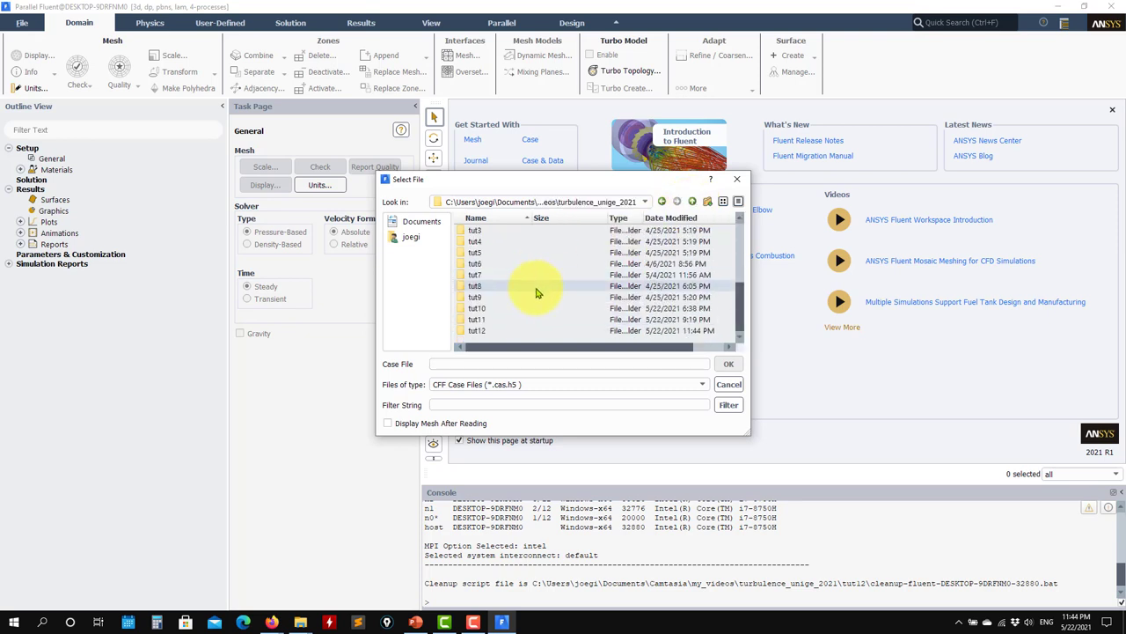
pyautogui.doubleClick(493, 330)
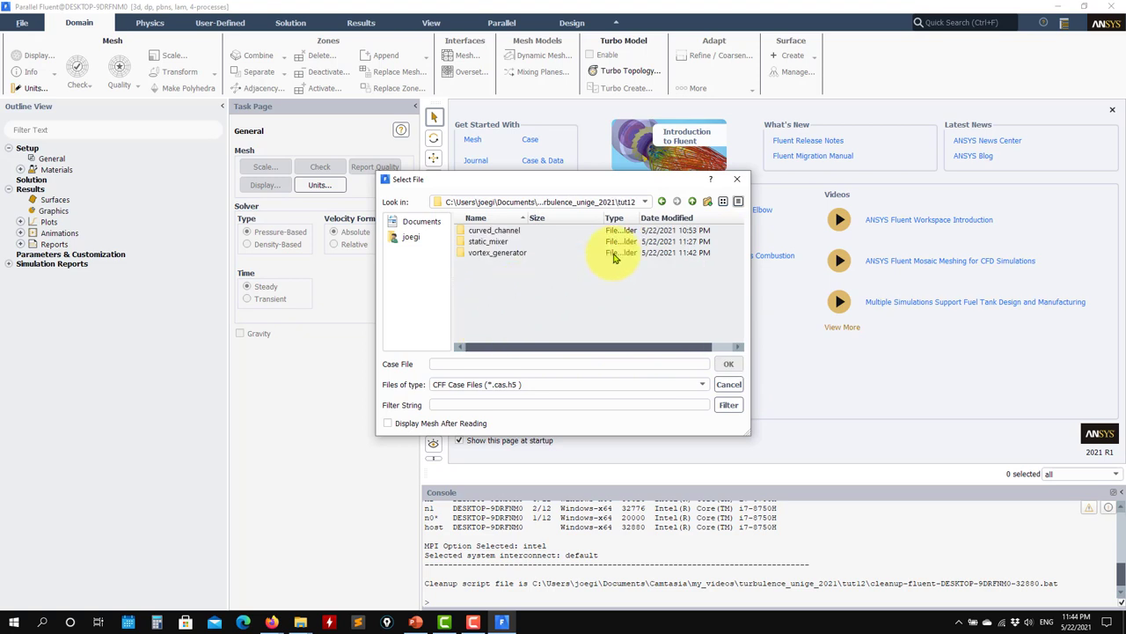
pyautogui.click(693, 203)
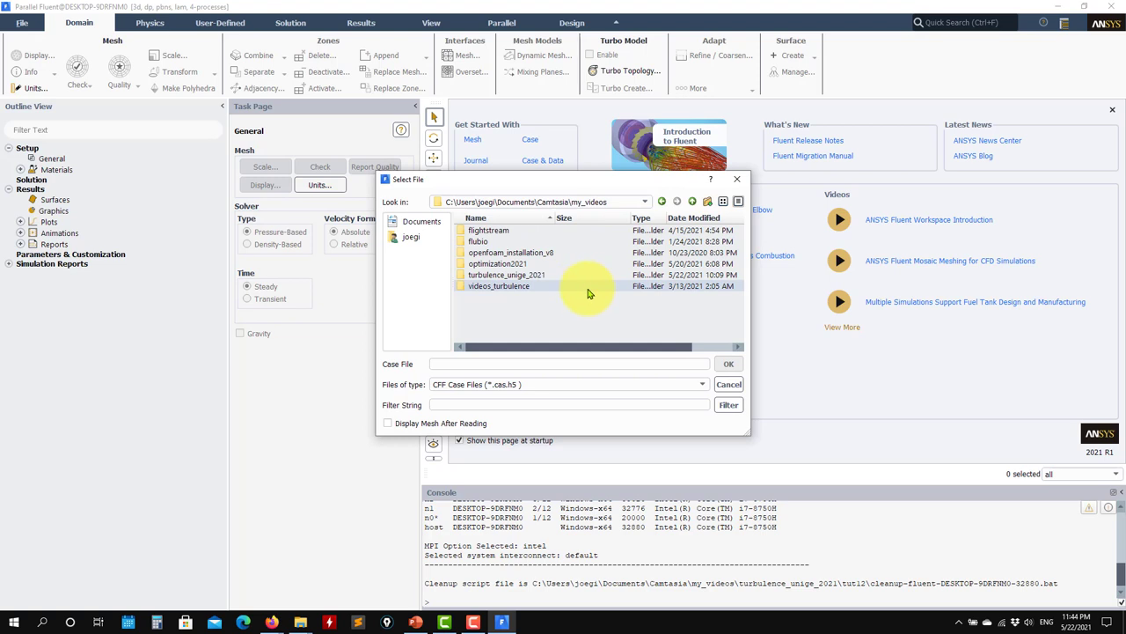
pyautogui.click(729, 384)
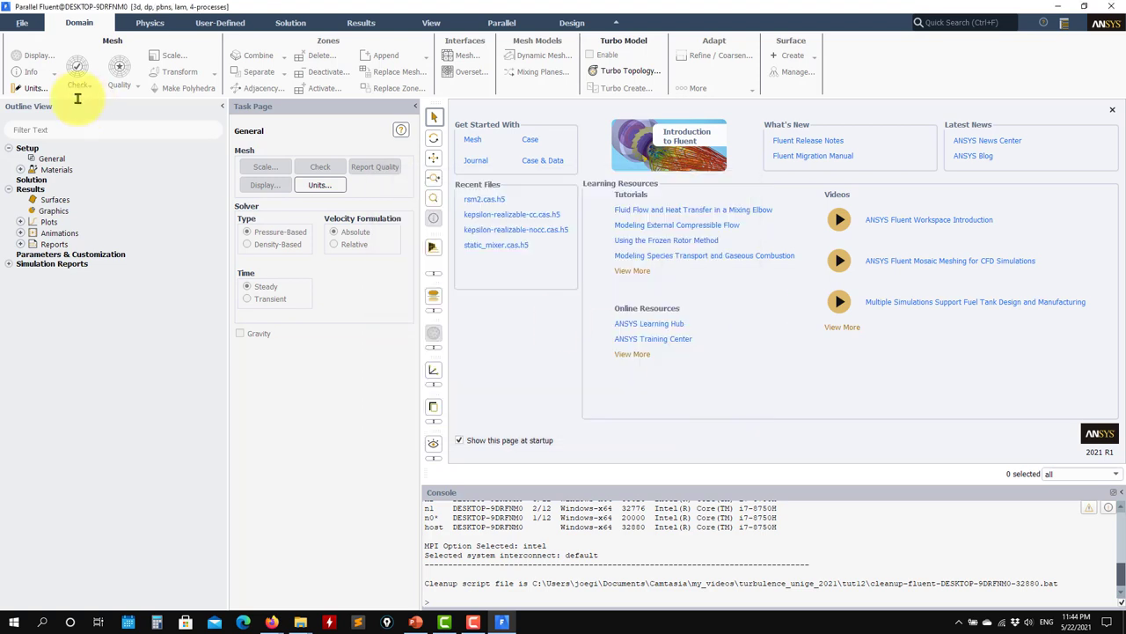
# Exit the running solver session and relaunch FLUENT 2021 R1 from the ANSYS 2021 Student shortcuts in the cfd folder
pyautogui.click(29, 26)
pyautogui.click(38, 276)
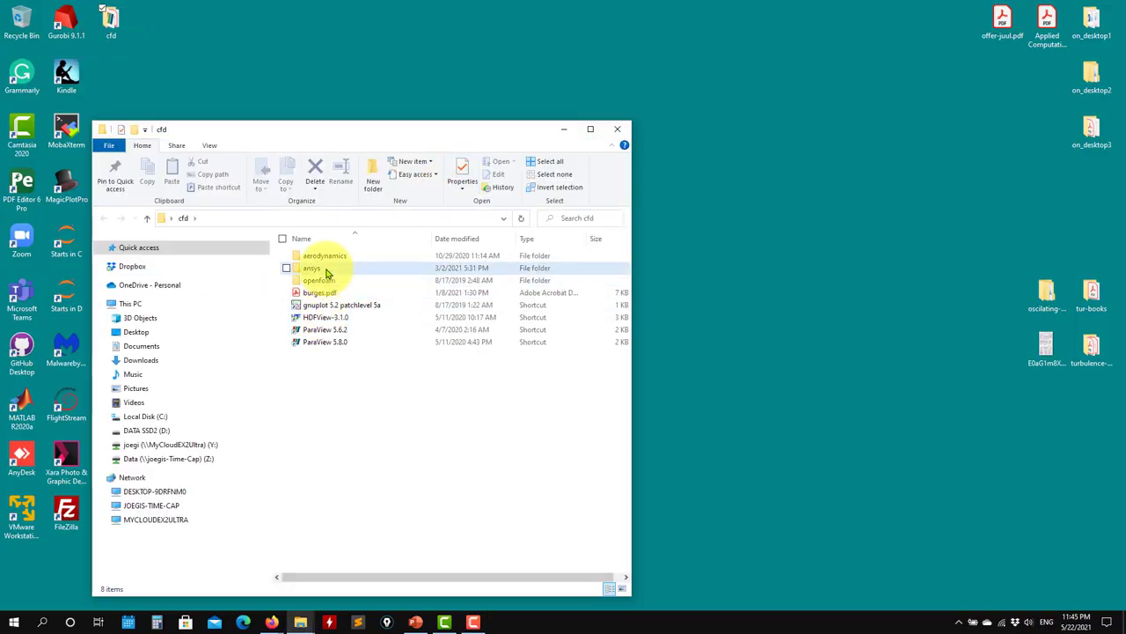
pyautogui.click(333, 268)
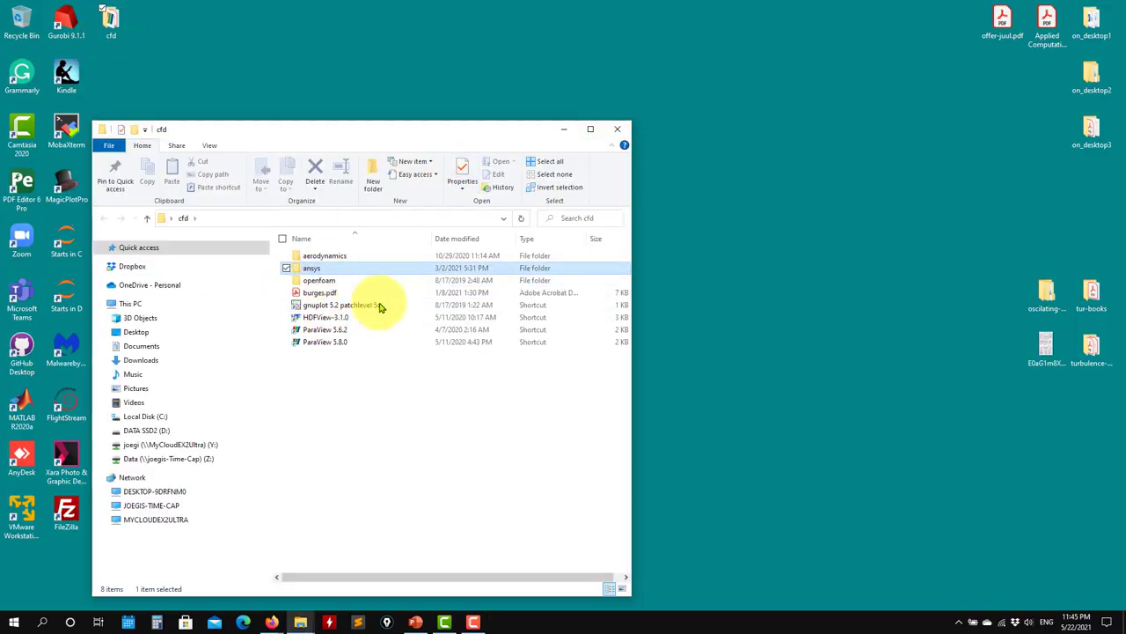
pyautogui.doubleClick(344, 268)
pyautogui.doubleClick(342, 269)
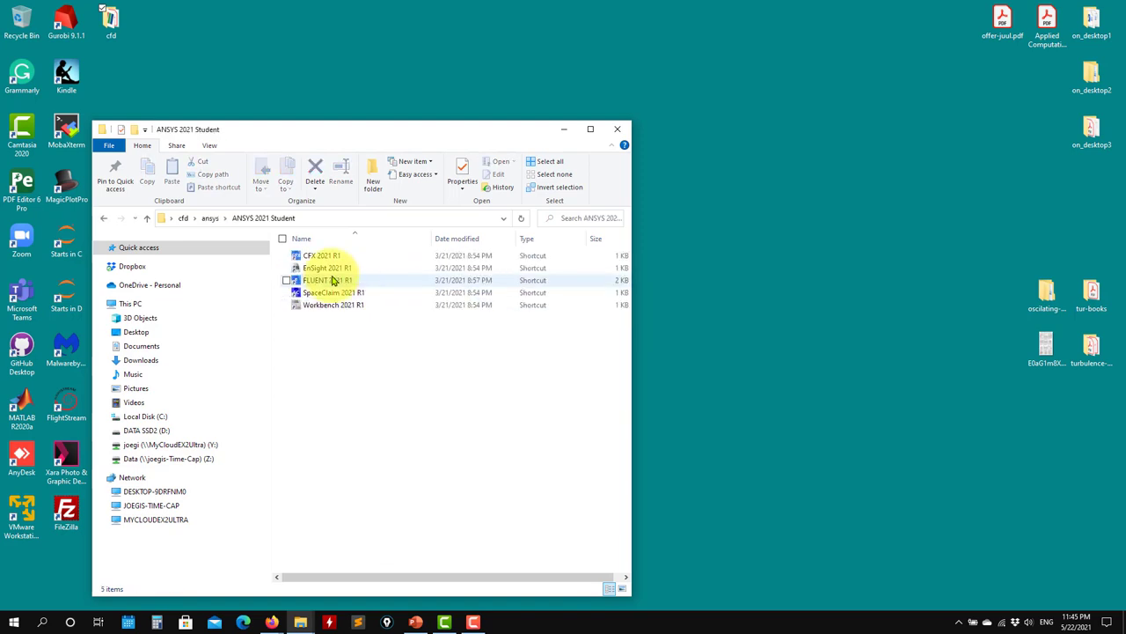
pyautogui.click(333, 280)
pyautogui.click(617, 129)
# Set the working directory to the vortex_generator folder of tutorials_running_2021\tut12_curvature_corrections and start the solver
pyautogui.moveTo(300, 623)
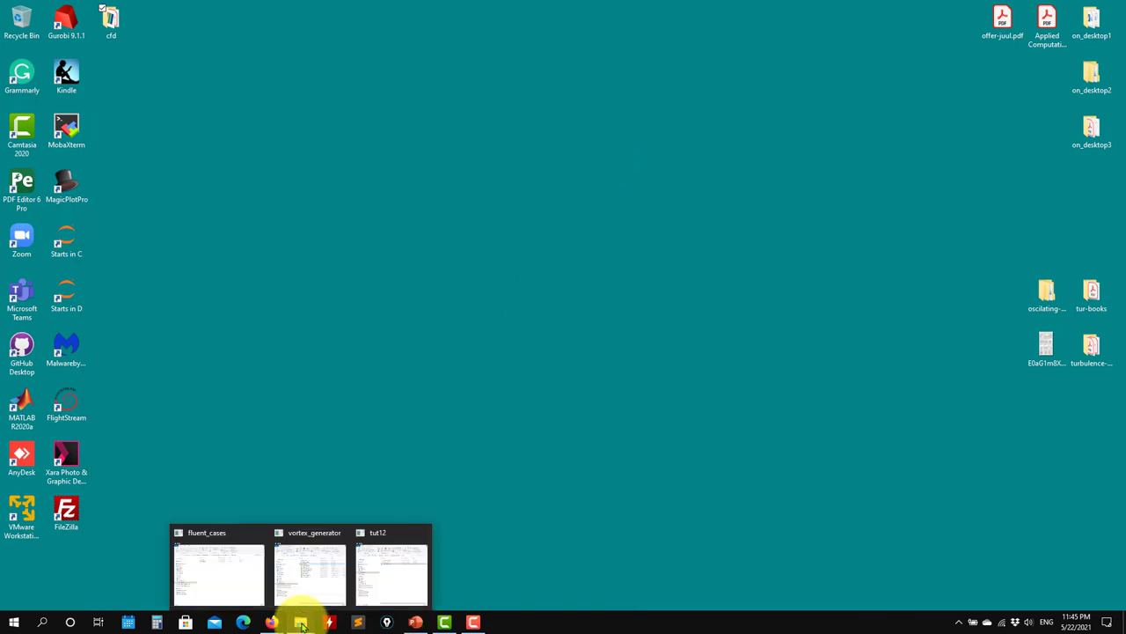
pyautogui.click(310, 574)
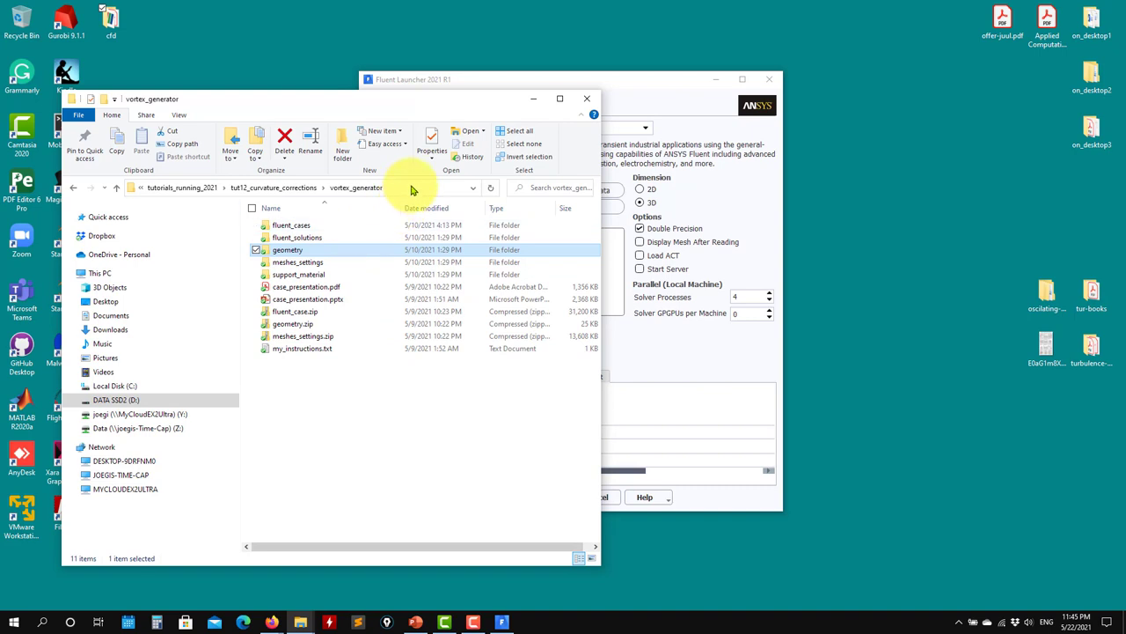
pyautogui.click(410, 188)
pyautogui.click(643, 88)
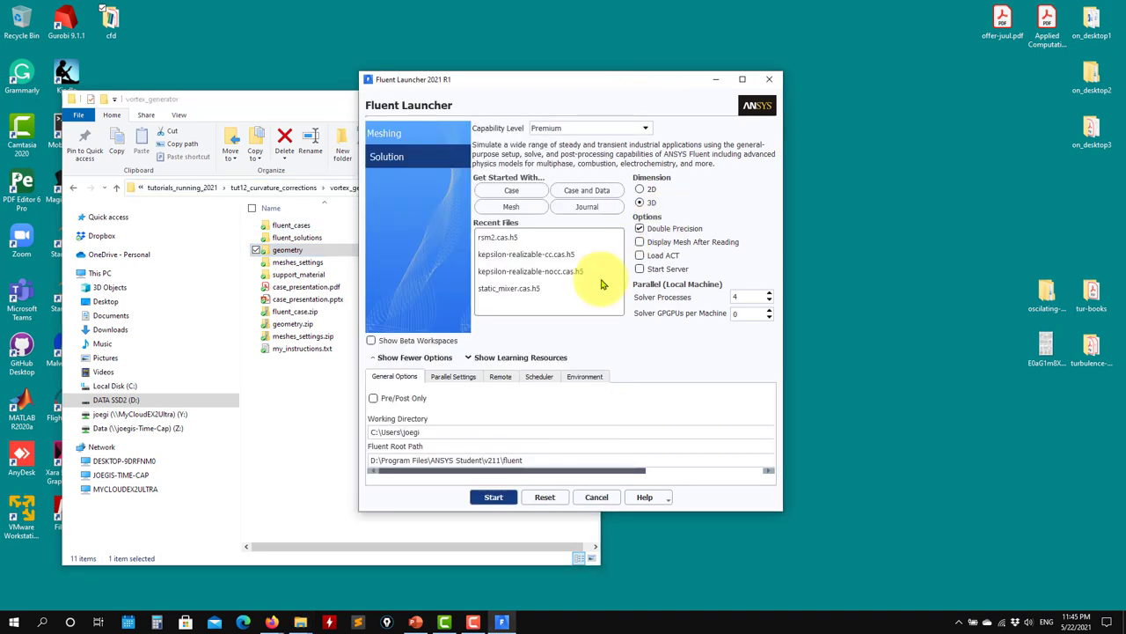
pyautogui.click(453, 432)
pyautogui.hotkey('ctrl', 'a')
pyautogui.write('D:\\Dropbox\\my_lectures_course\\turbulence\\my_course_slices_docs\\tutorials_running_2021\\tut12_curvature_corrections')
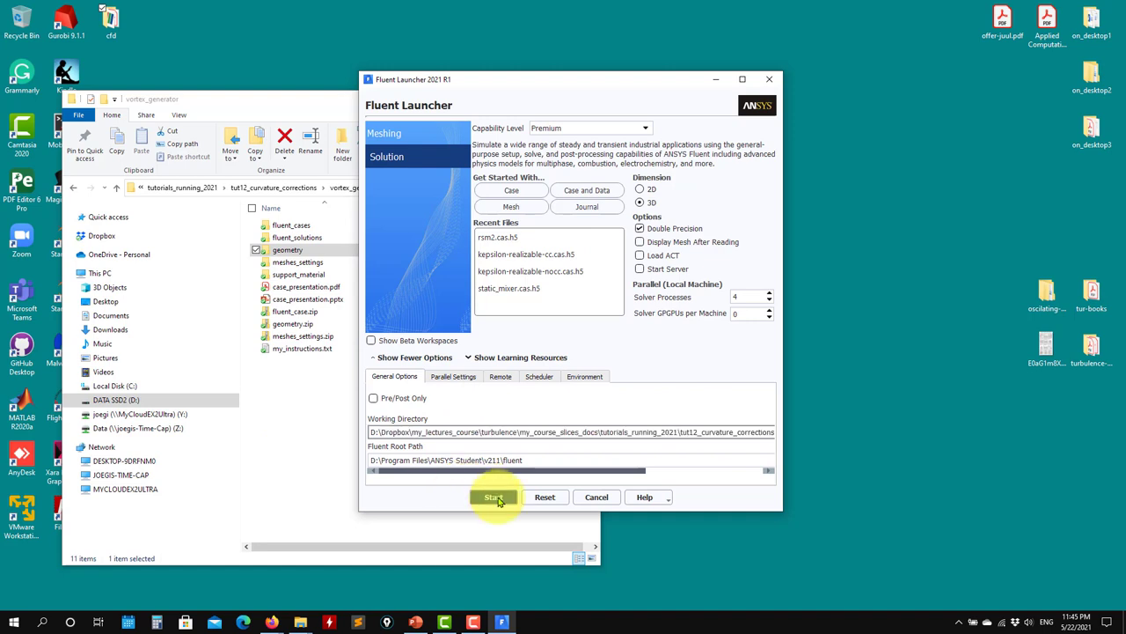
# Review the files in the fluent_cases and fluent_solutions folders of vortex_generator, and return to the solver
pyautogui.click(313, 478)
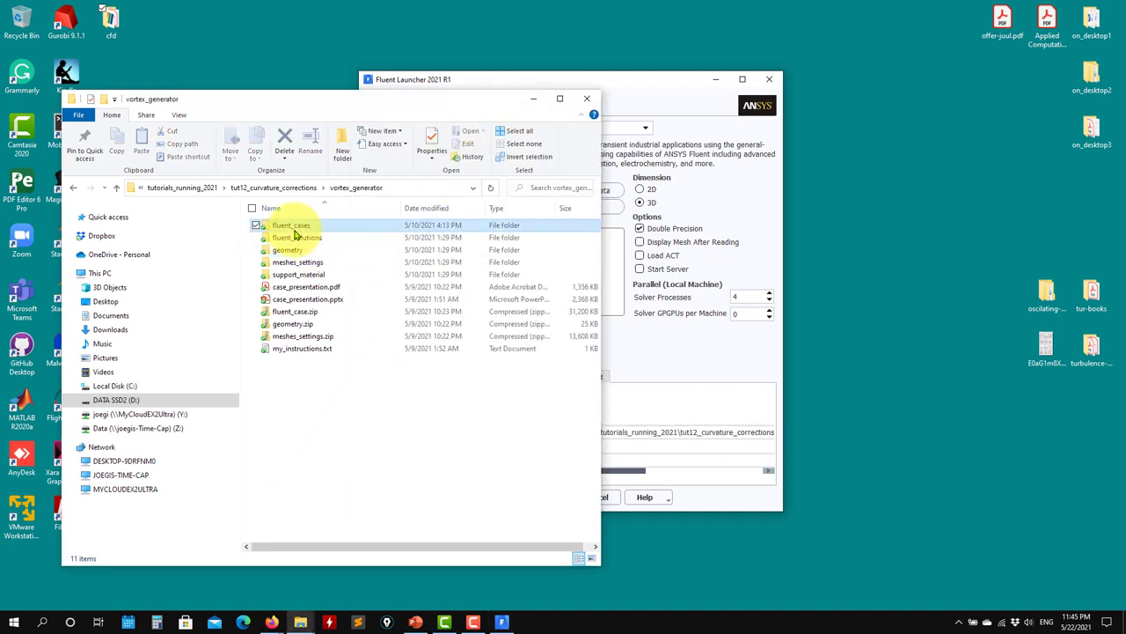
pyautogui.doubleClick(321, 227)
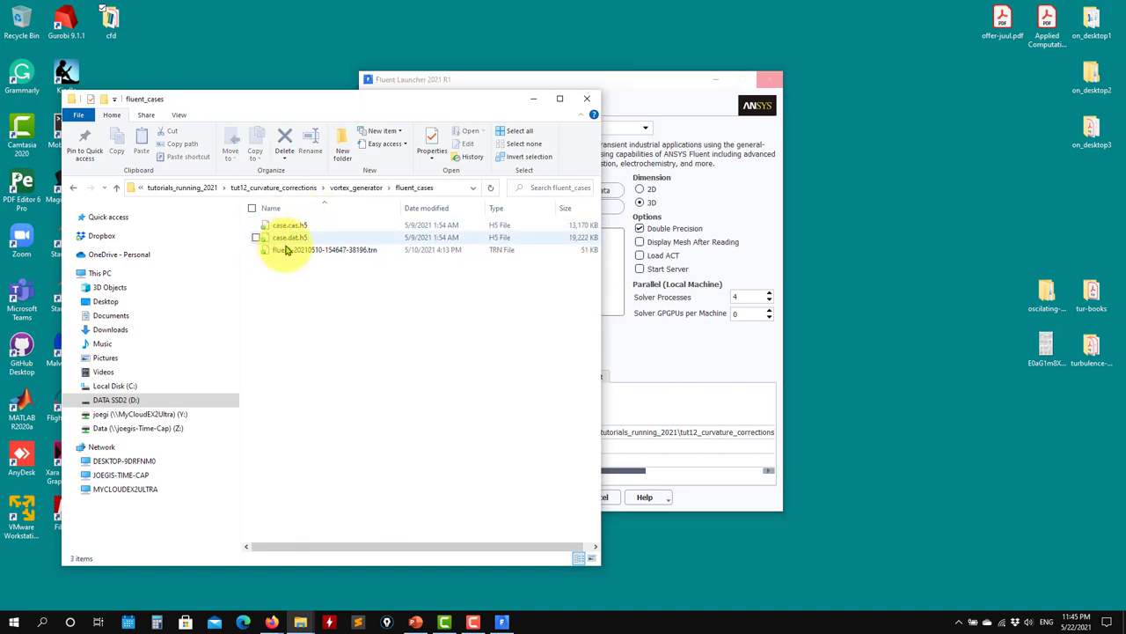
pyautogui.click(116, 187)
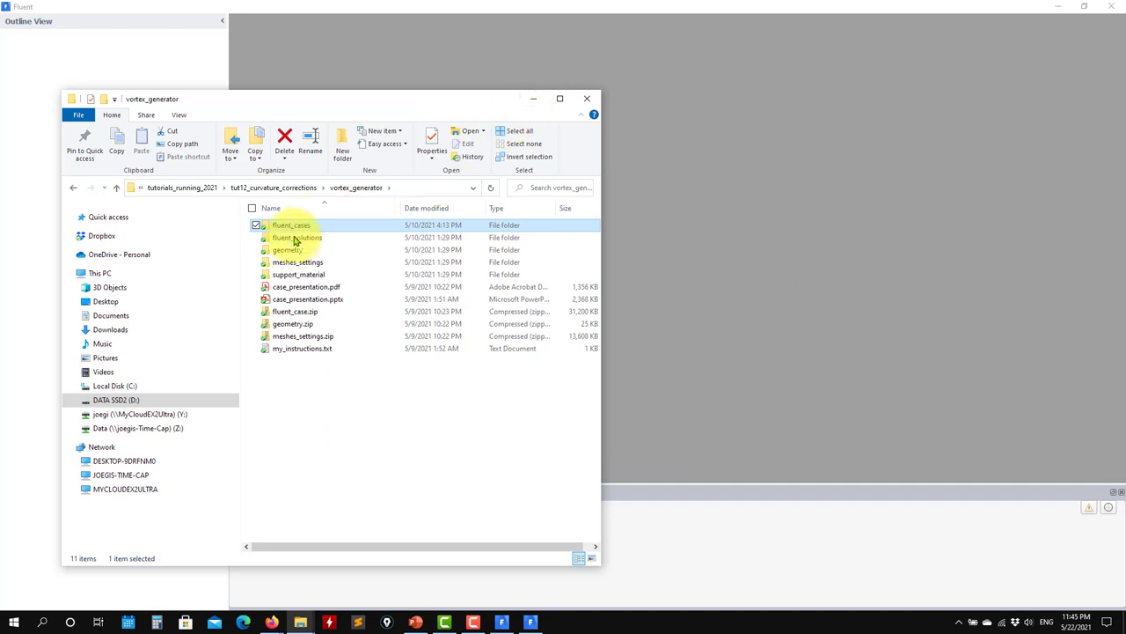
pyautogui.click(296, 241)
pyautogui.doubleClick(296, 240)
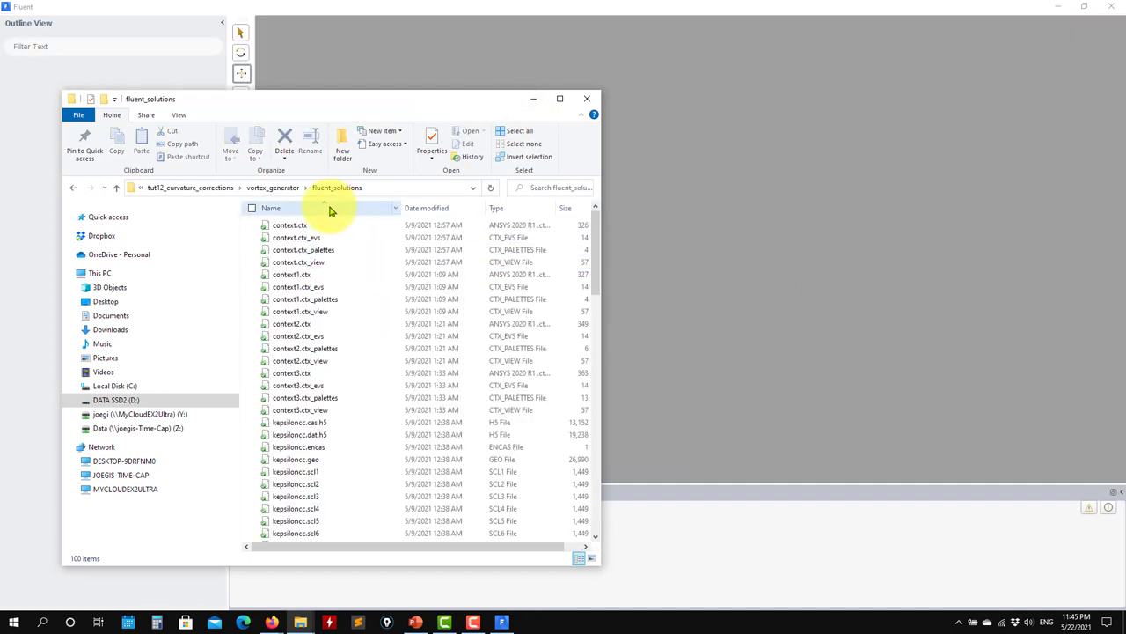
pyautogui.scroll(-10, 297, 314)
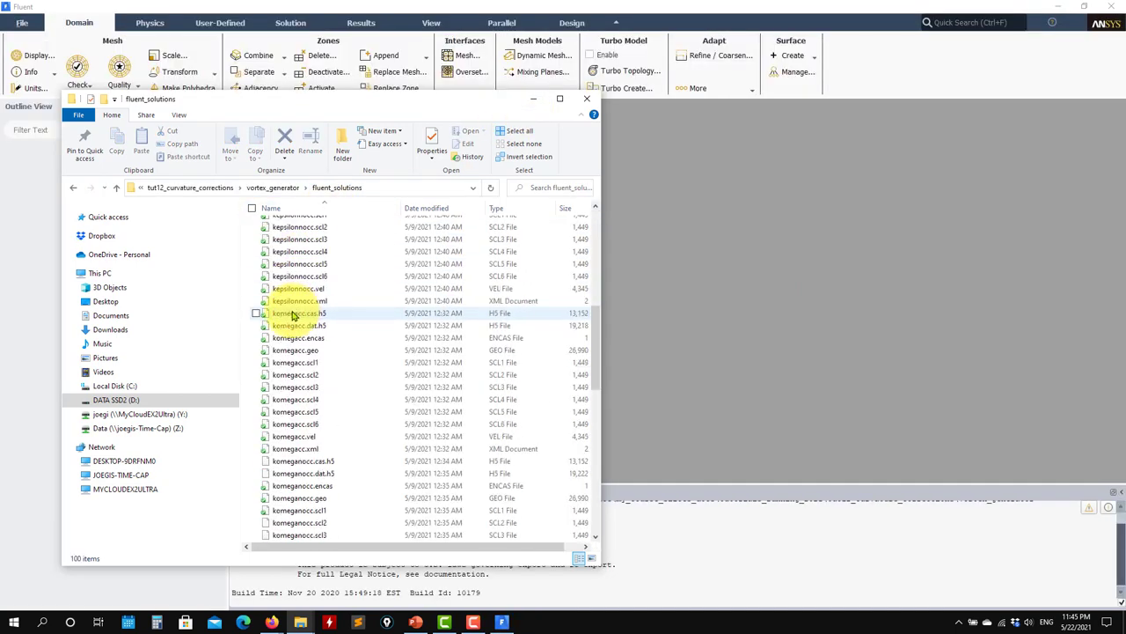
pyautogui.click(116, 188)
pyautogui.click(533, 99)
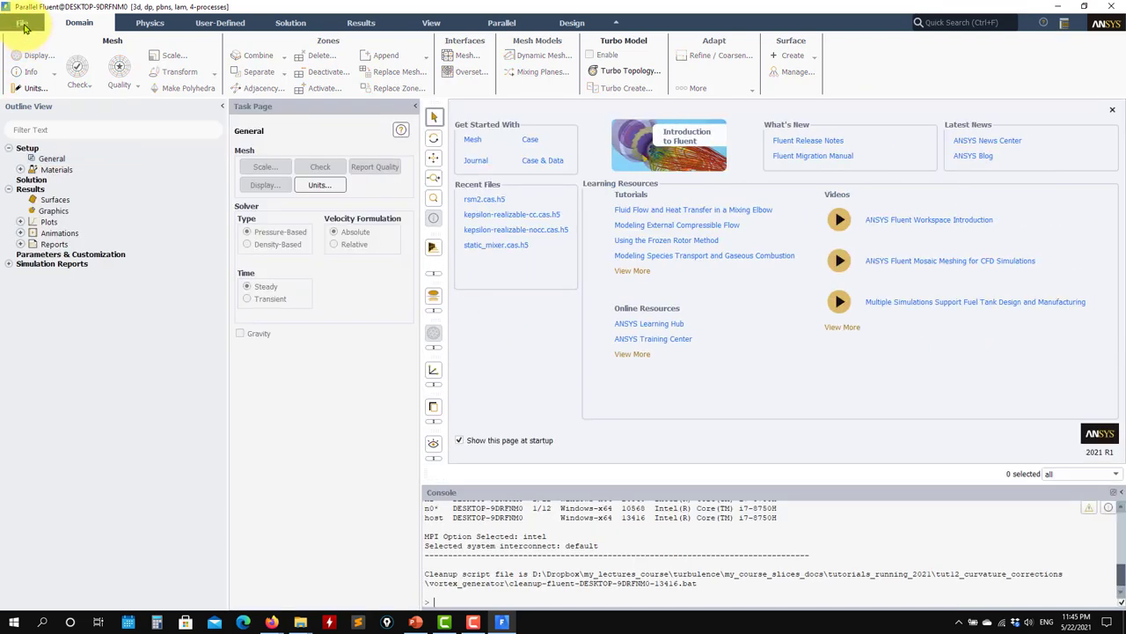
# Read the case and data from case.cas.h5 in the fluent_cases folder
pyautogui.click(21, 23)
pyautogui.moveTo(52, 40)
pyautogui.click(120, 81)
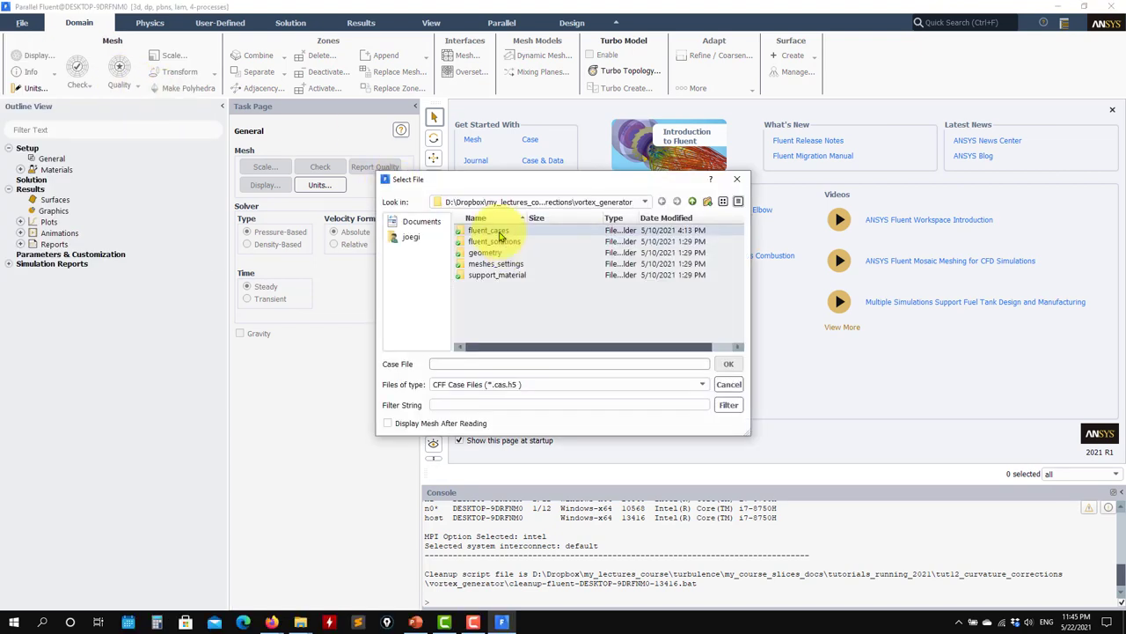
pyautogui.doubleClick(497, 231)
pyautogui.click(496, 232)
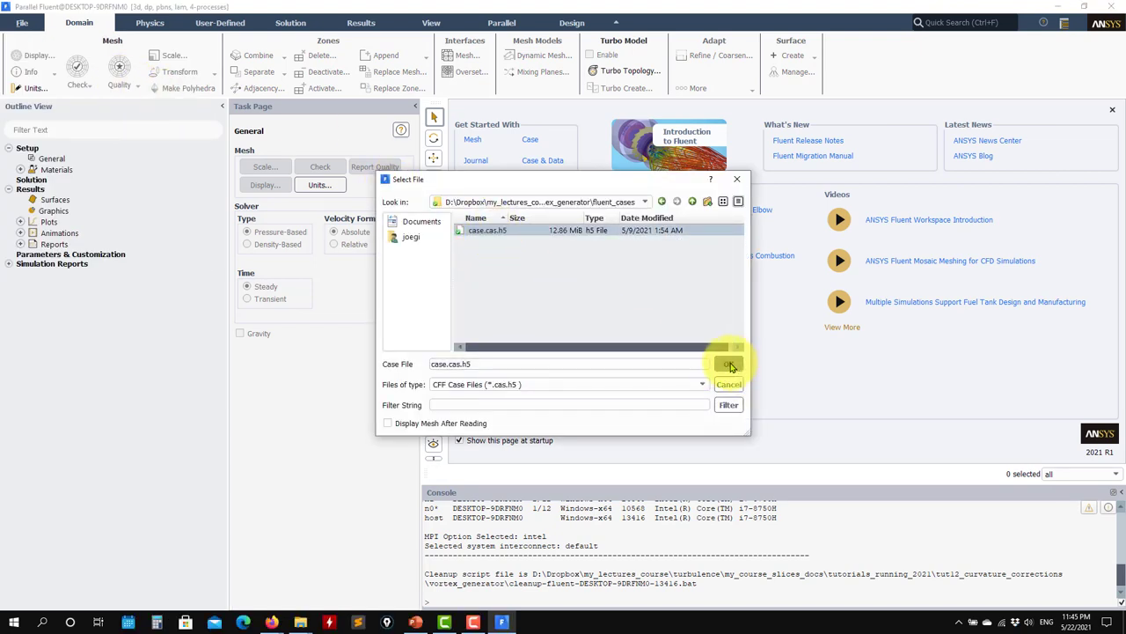
pyautogui.click(726, 364)
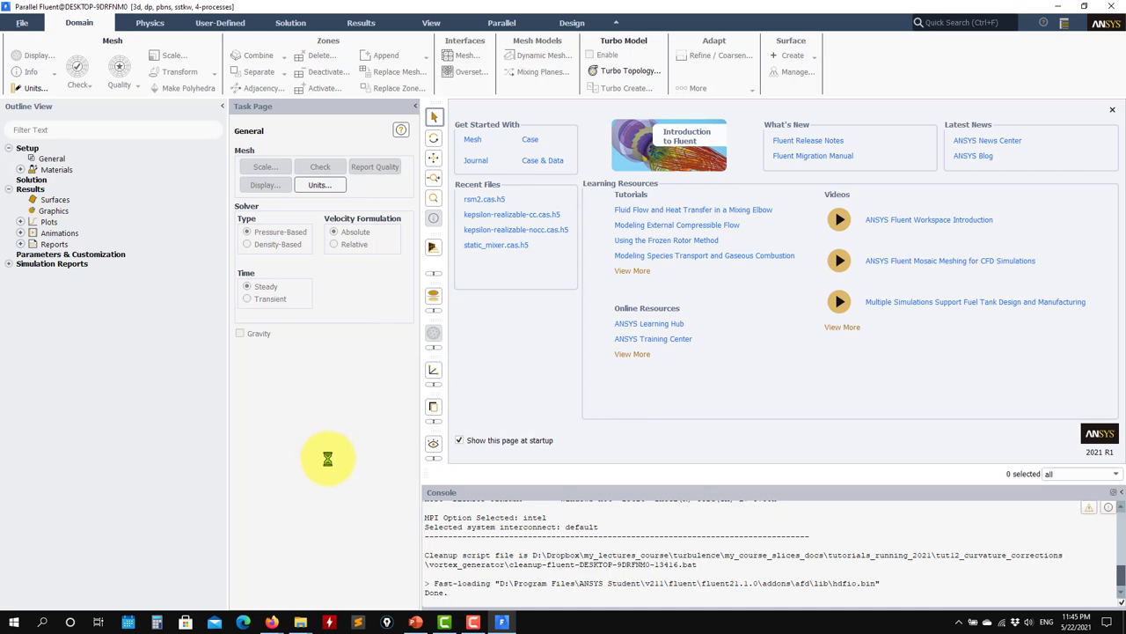
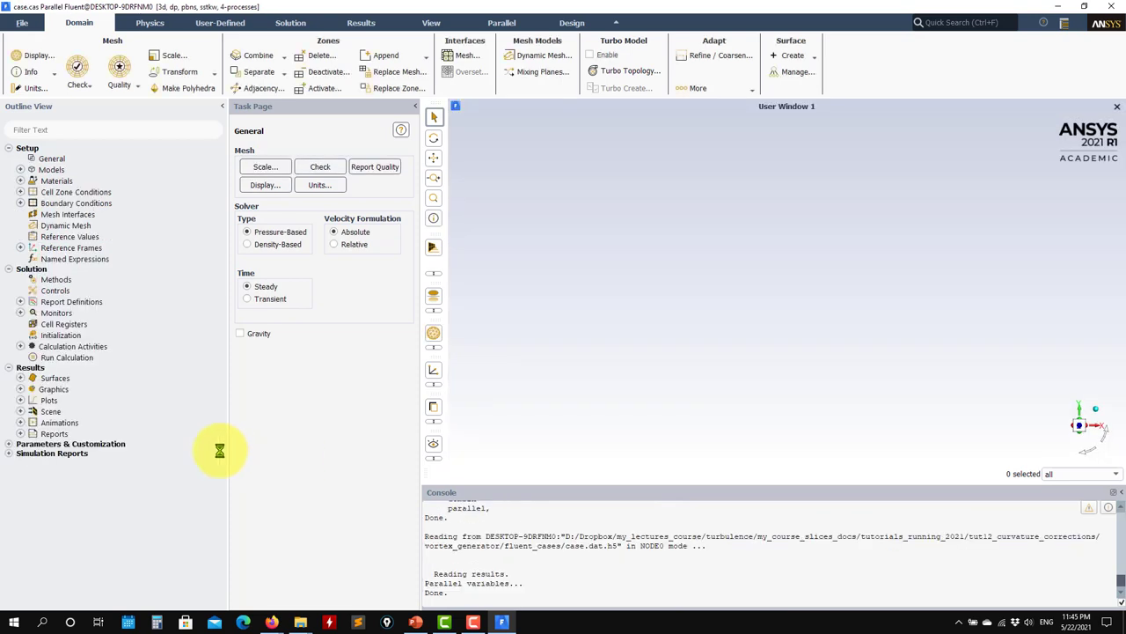
# Display the saved mesh-1 plot with the bottom and vane surfaces, and inspect the mesh around the vane
pyautogui.click(20, 389)
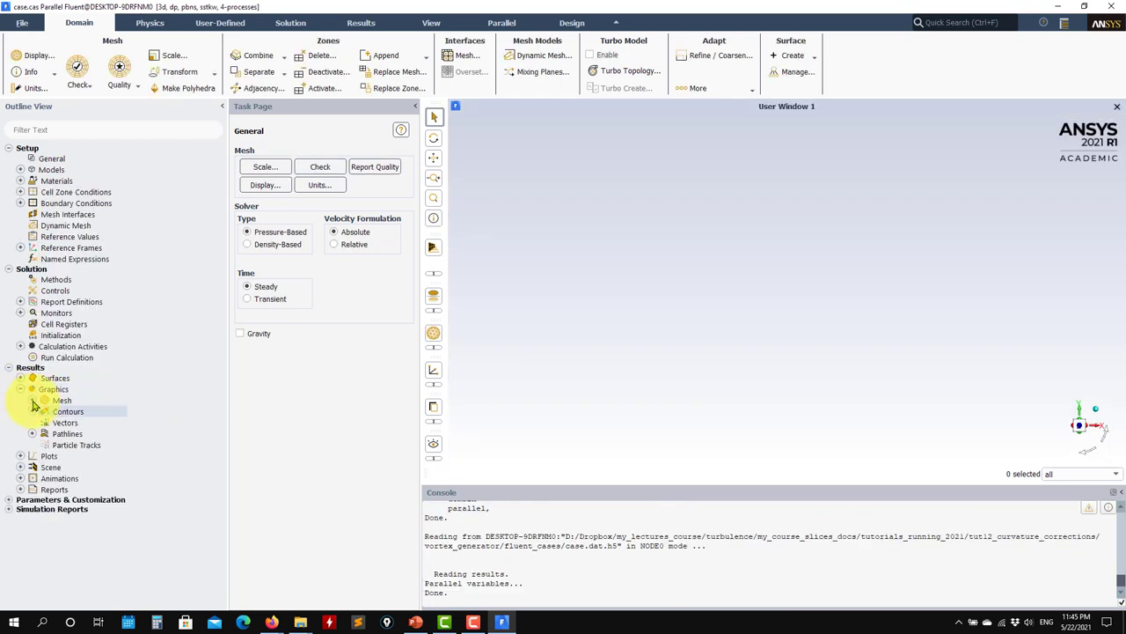
pyautogui.click(31, 400)
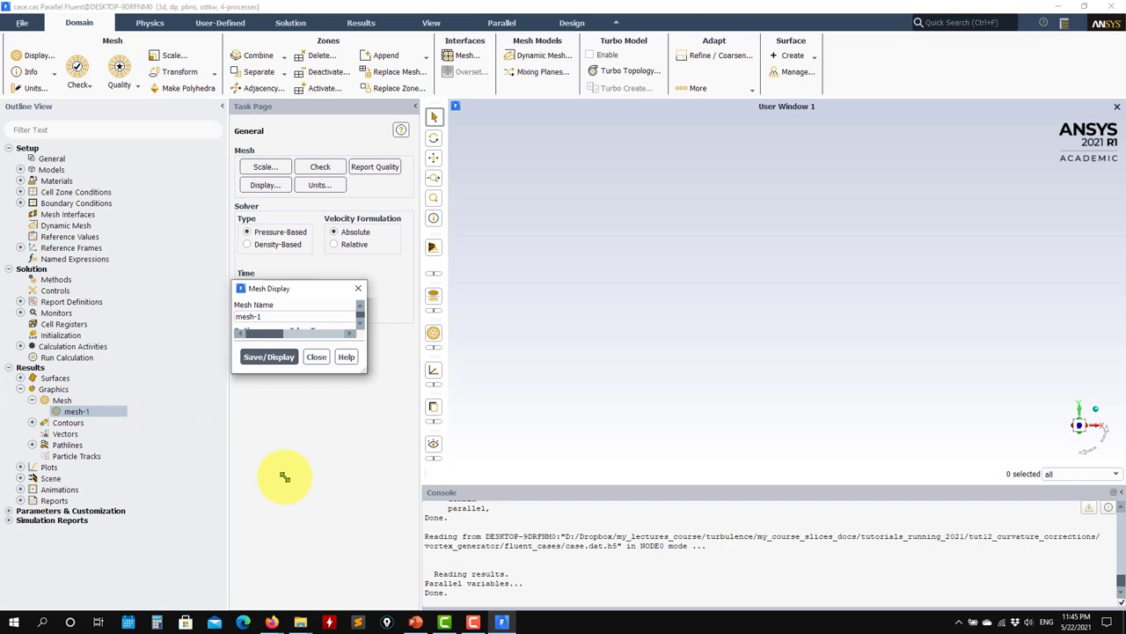
pyautogui.click(361, 586)
pyautogui.moveTo(572, 400); pyautogui.dragTo(598, 365)
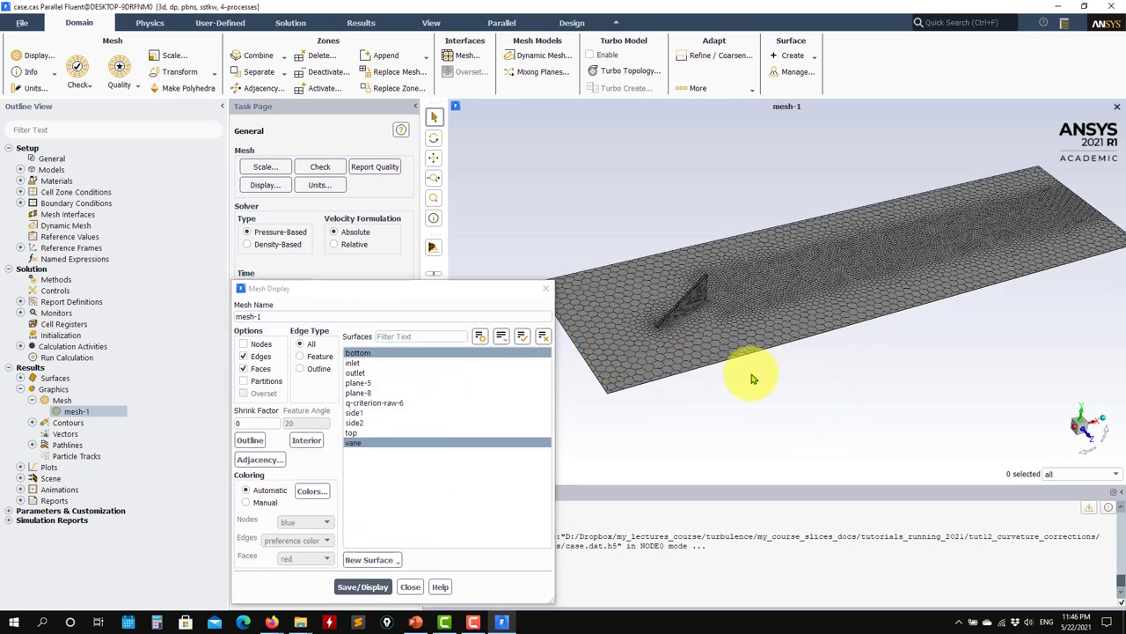
pyautogui.moveTo(721, 309); pyautogui.dragTo(716, 395)
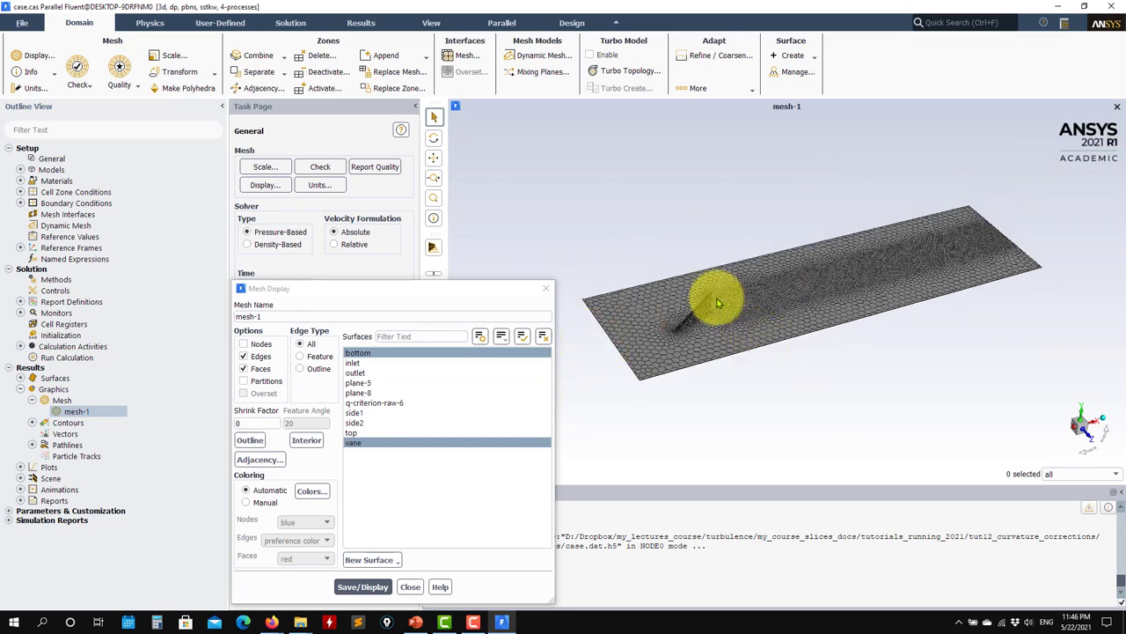
pyautogui.click(410, 586)
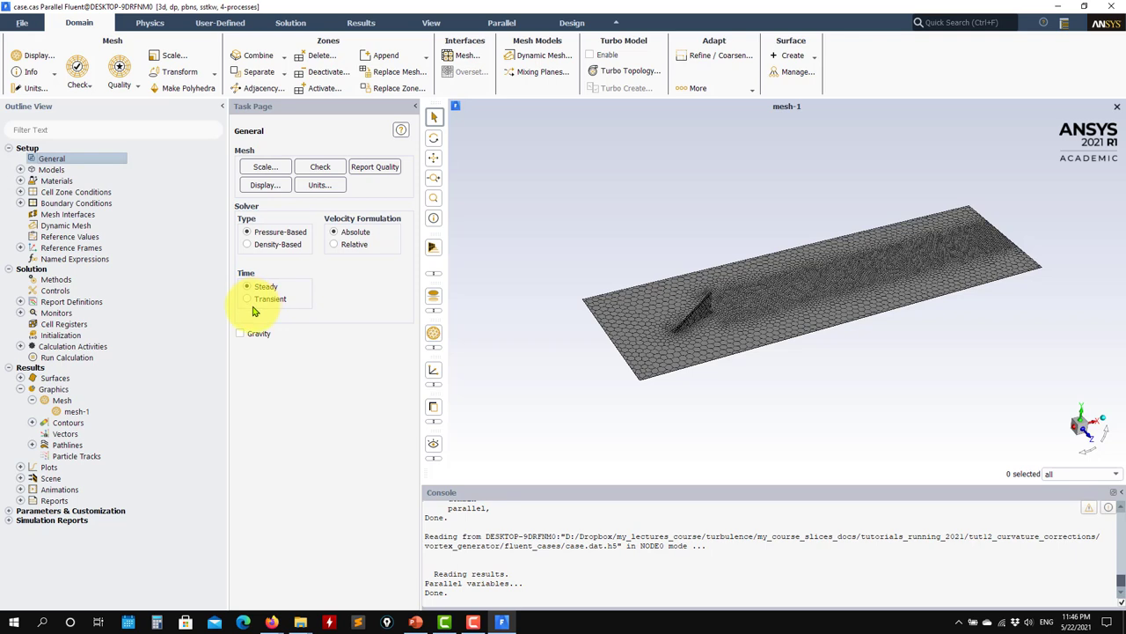
# Review the viscous model settings, comparing the k-epsilon options with k-omega SST, and keep k-omega SST as the model
pyautogui.click(21, 169)
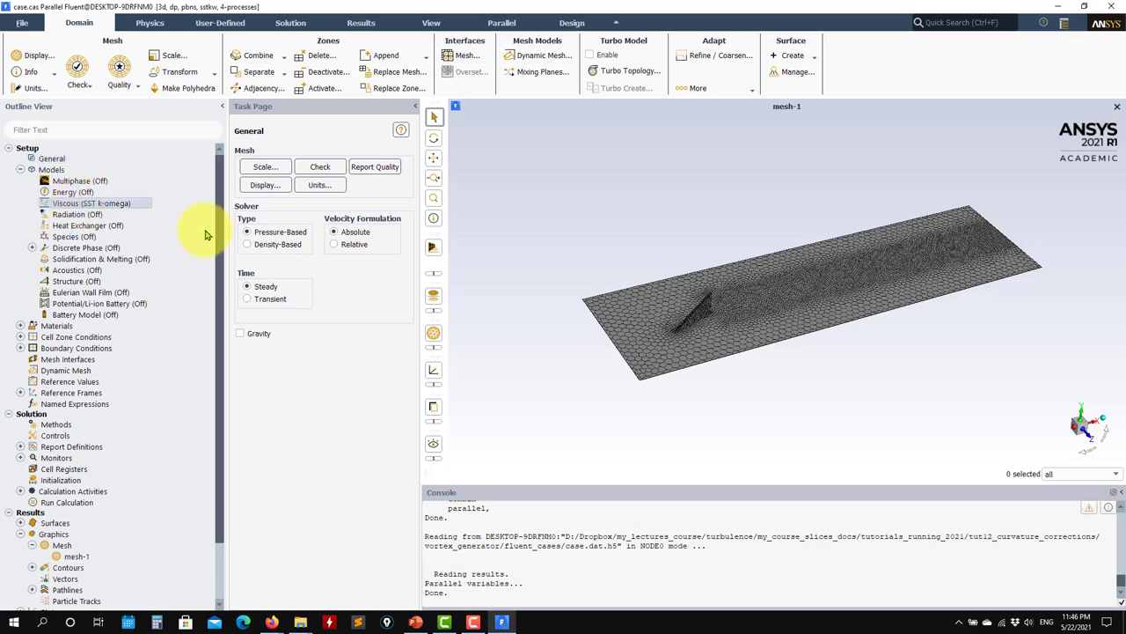
pyautogui.doubleClick(180, 203)
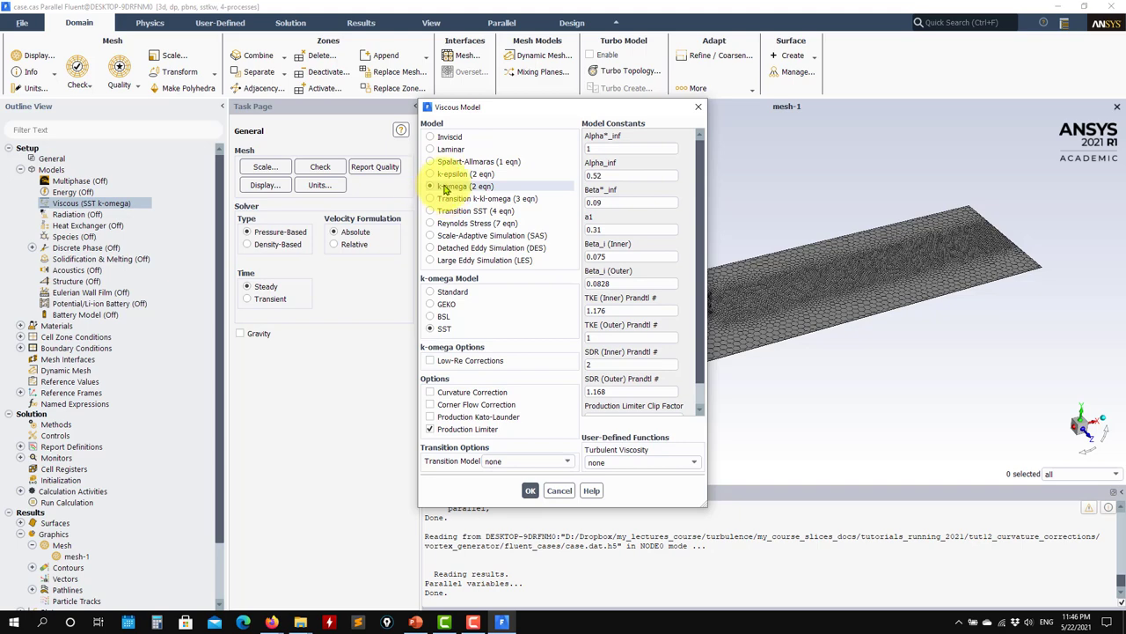
pyautogui.moveTo(523, 108); pyautogui.dragTo(305, 120)
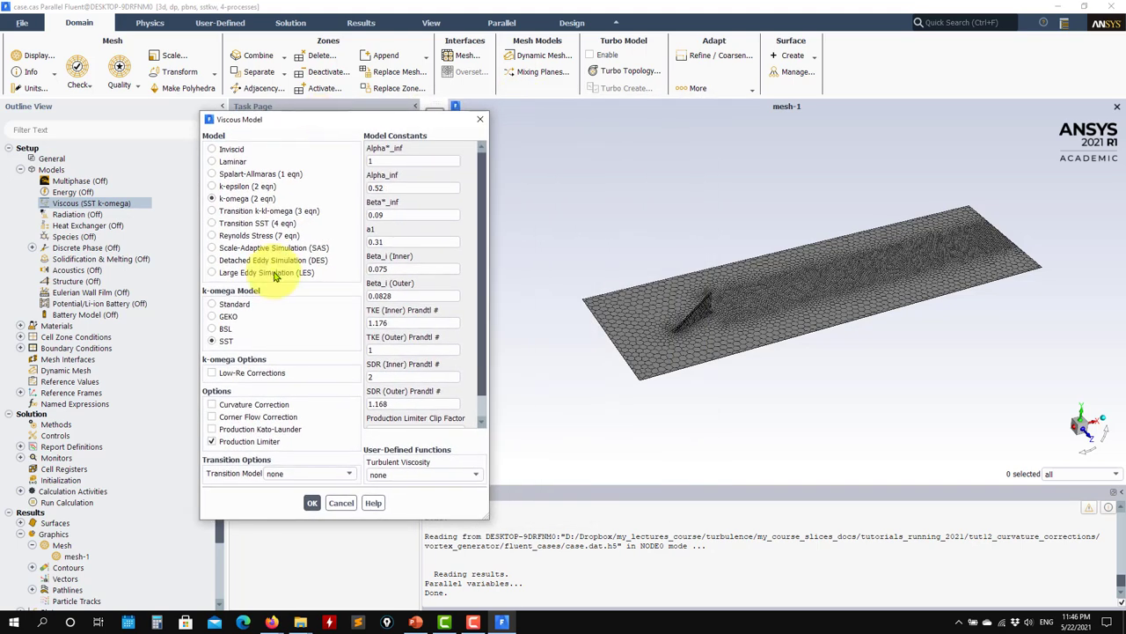
pyautogui.scroll(5, 686, 325)
pyautogui.scroll(3, 684, 334)
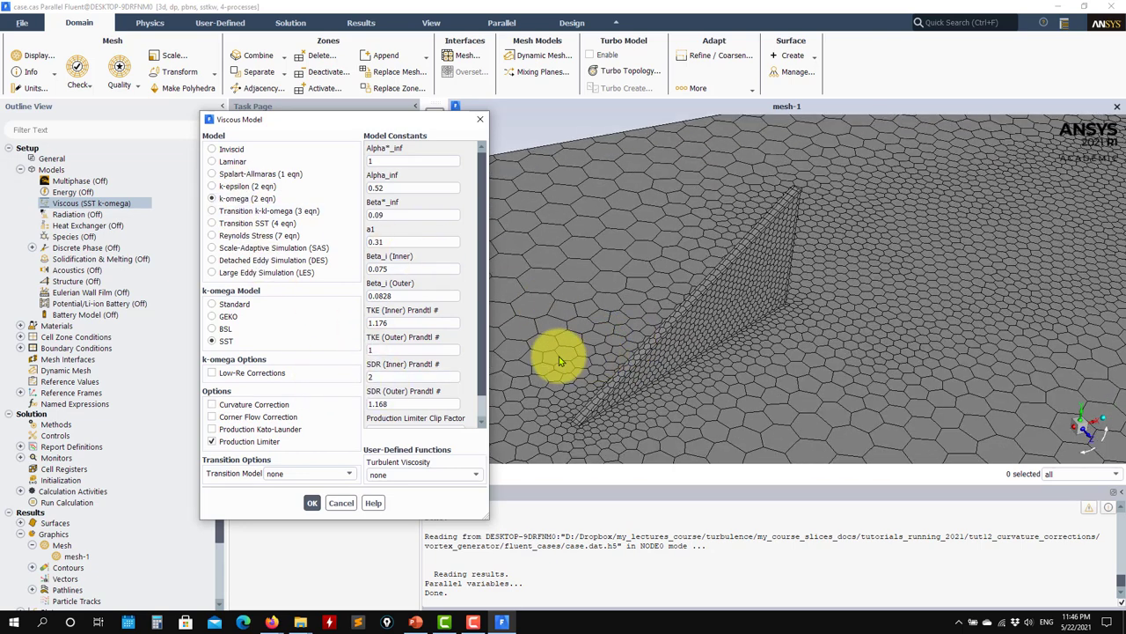
pyautogui.click(246, 186)
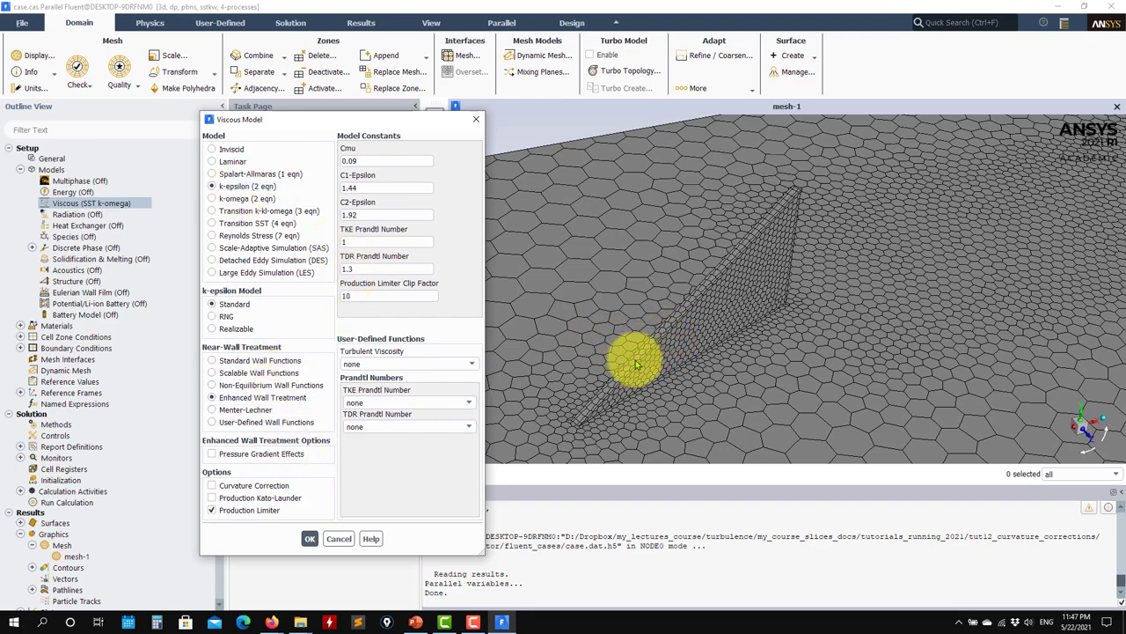
pyautogui.moveTo(692, 365); pyautogui.dragTo(748, 344)
pyautogui.moveTo(740, 393); pyautogui.dragTo(666, 370)
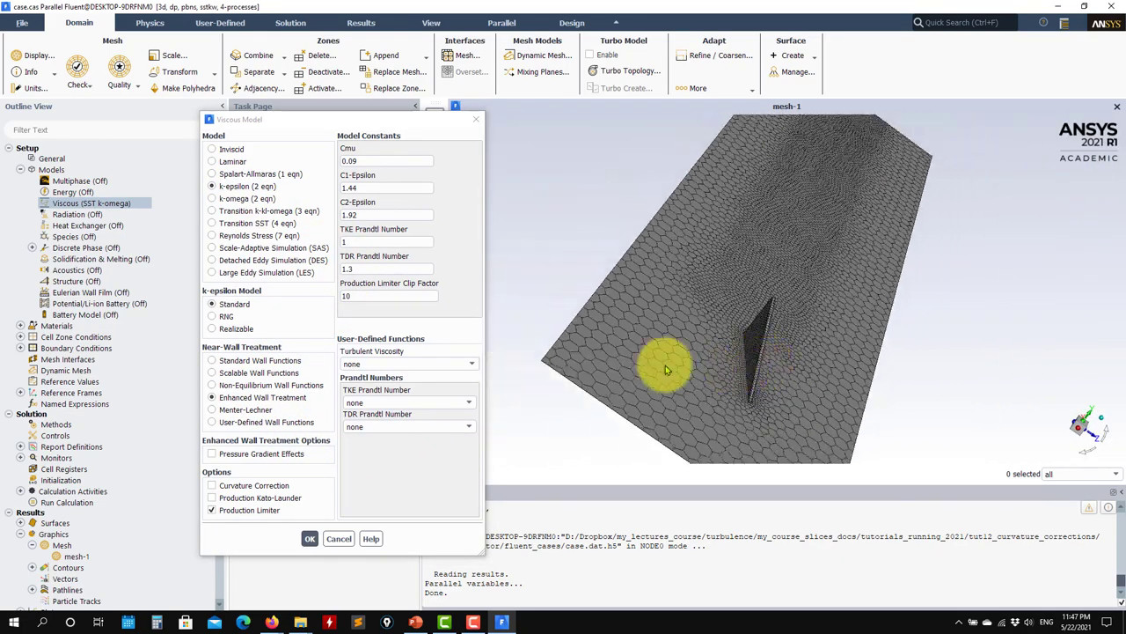
pyautogui.click(252, 201)
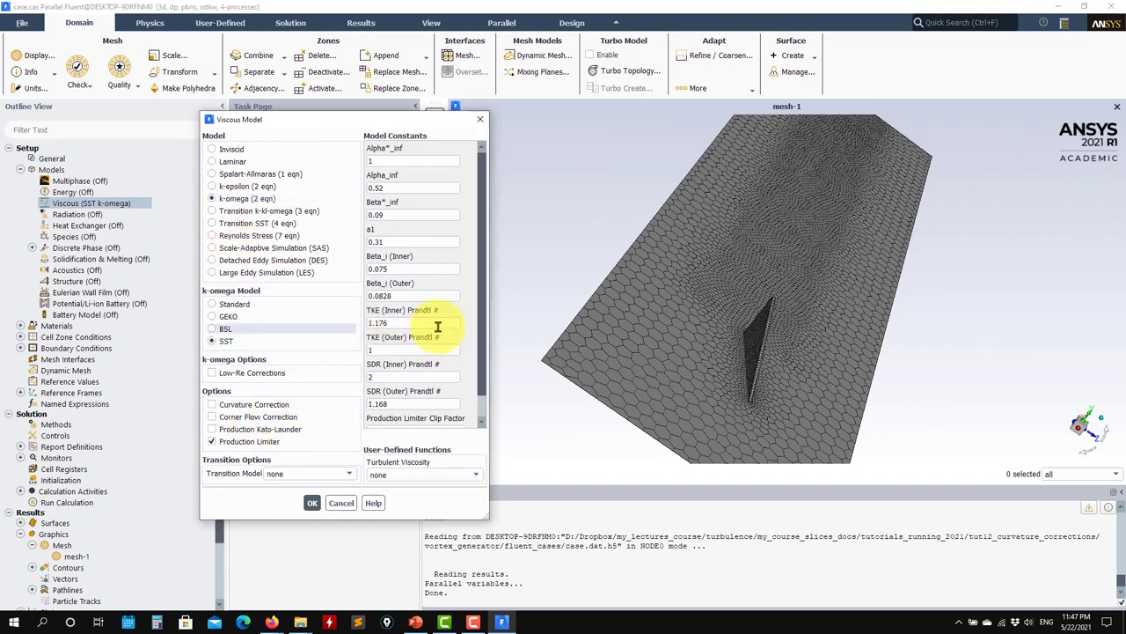
pyautogui.moveTo(664, 407); pyautogui.dragTo(634, 299)
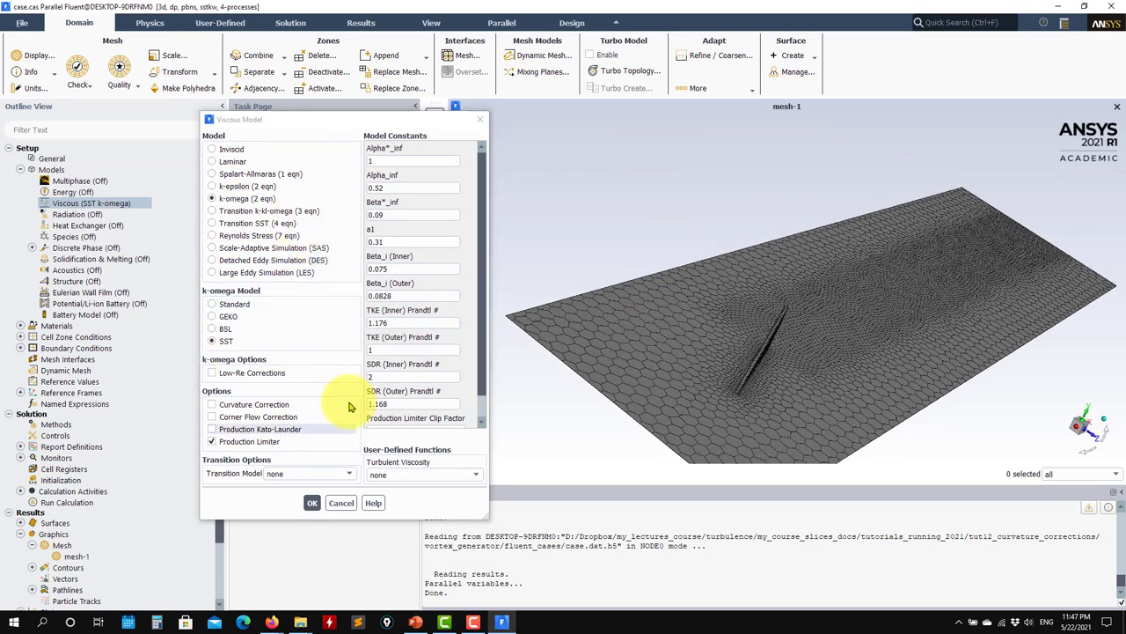
pyautogui.click(312, 506)
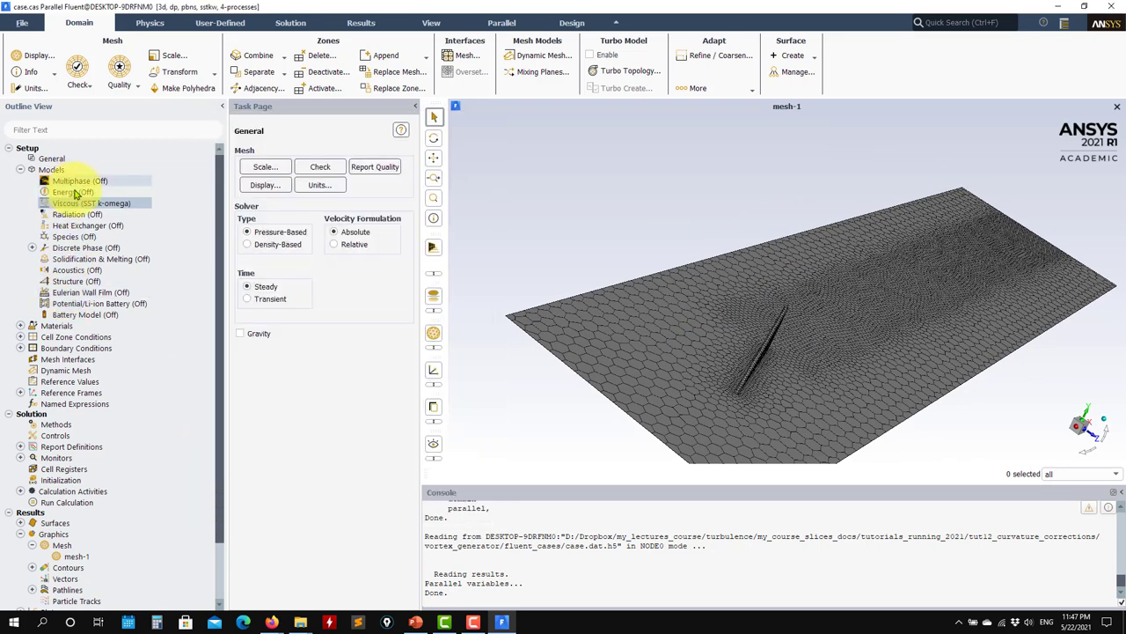
# Review the boundary condition zones, checking the inlet, side2 and vane entries
pyautogui.click(20, 348)
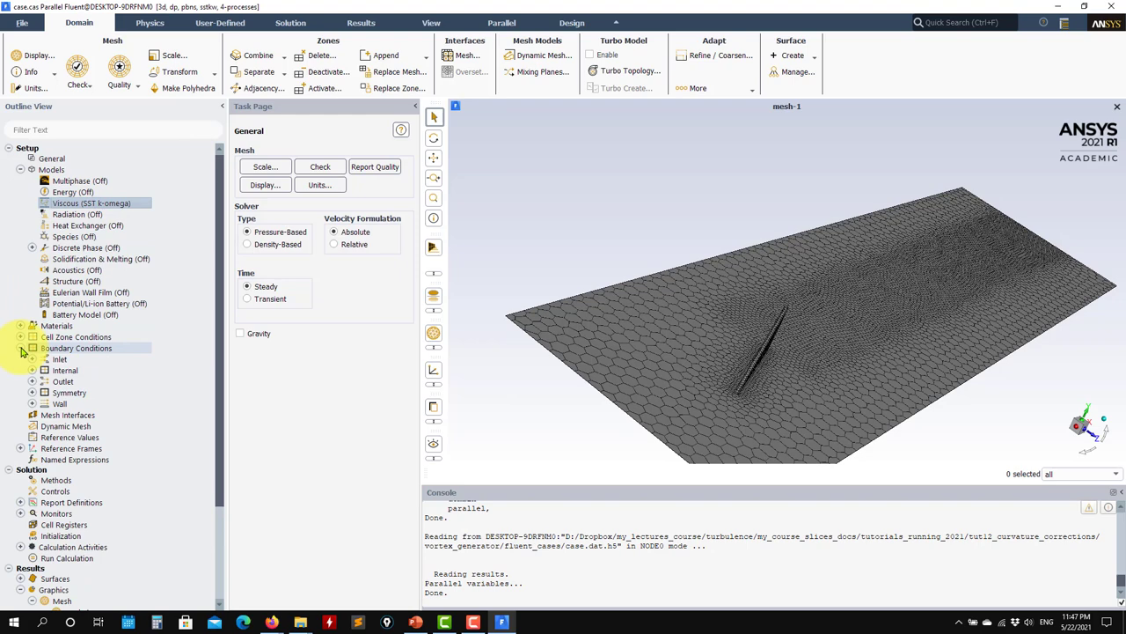
pyautogui.doubleClick(72, 349)
pyautogui.click(280, 183)
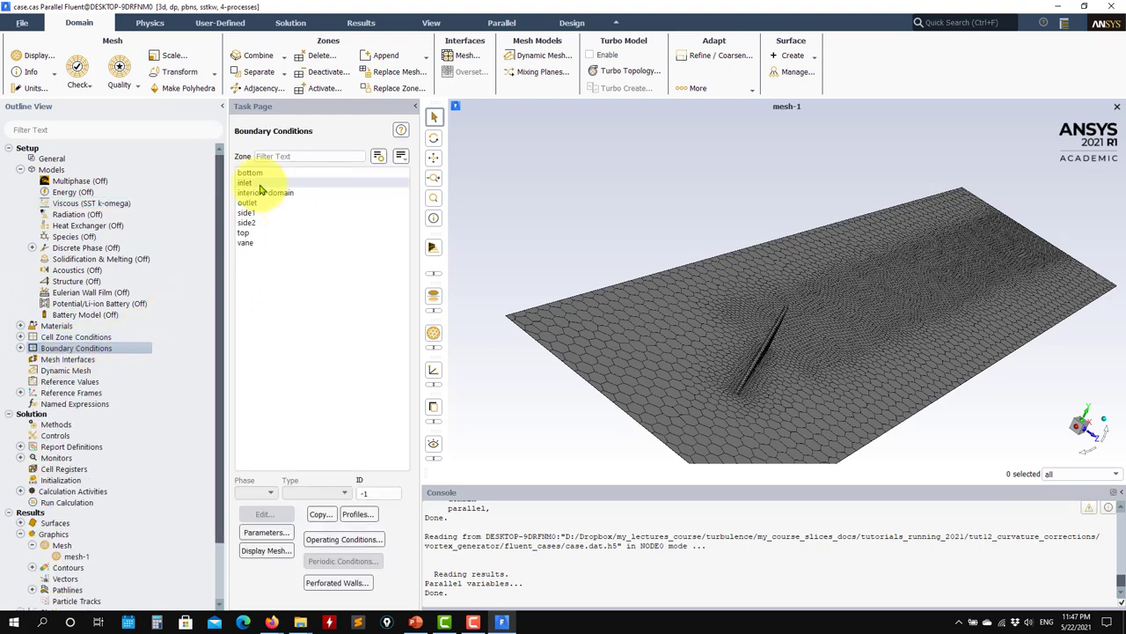
pyautogui.click(248, 223)
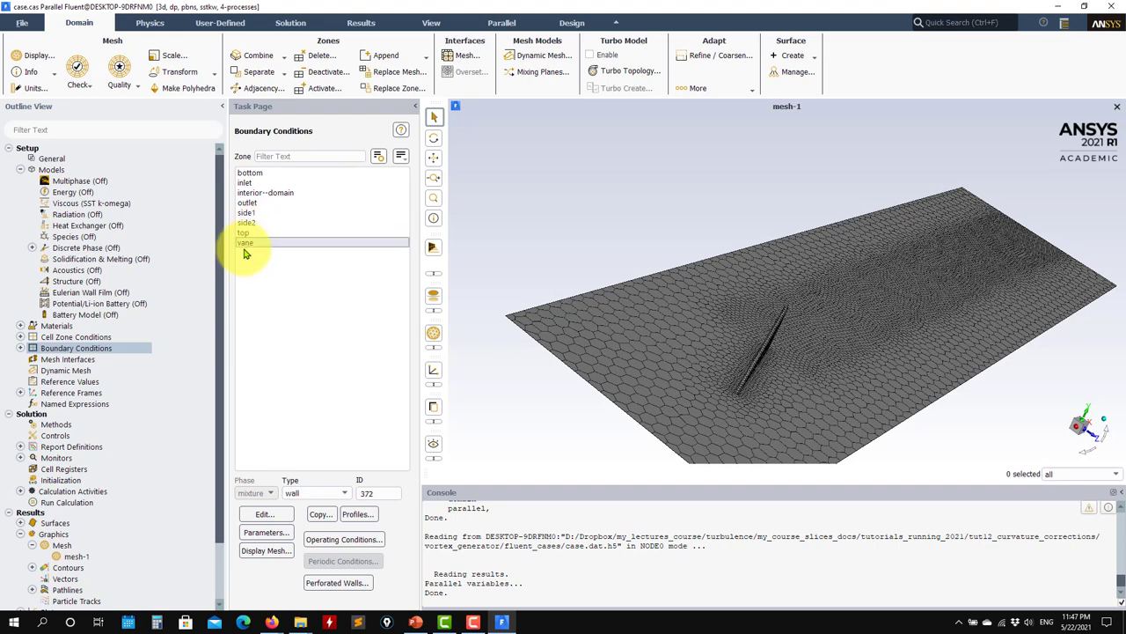
pyautogui.click(248, 242)
# Review the solution methods and the pseudo transient explicit relaxation factors in the solution controls
pyautogui.scroll(-3, 99, 385)
pyautogui.click(44, 349)
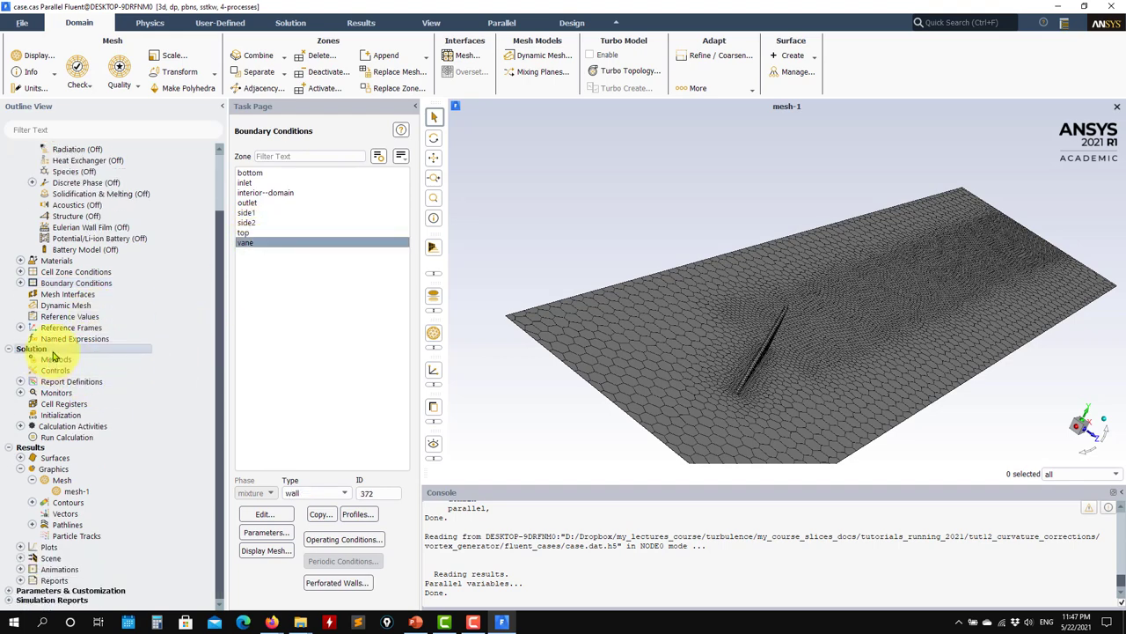
pyautogui.click(55, 360)
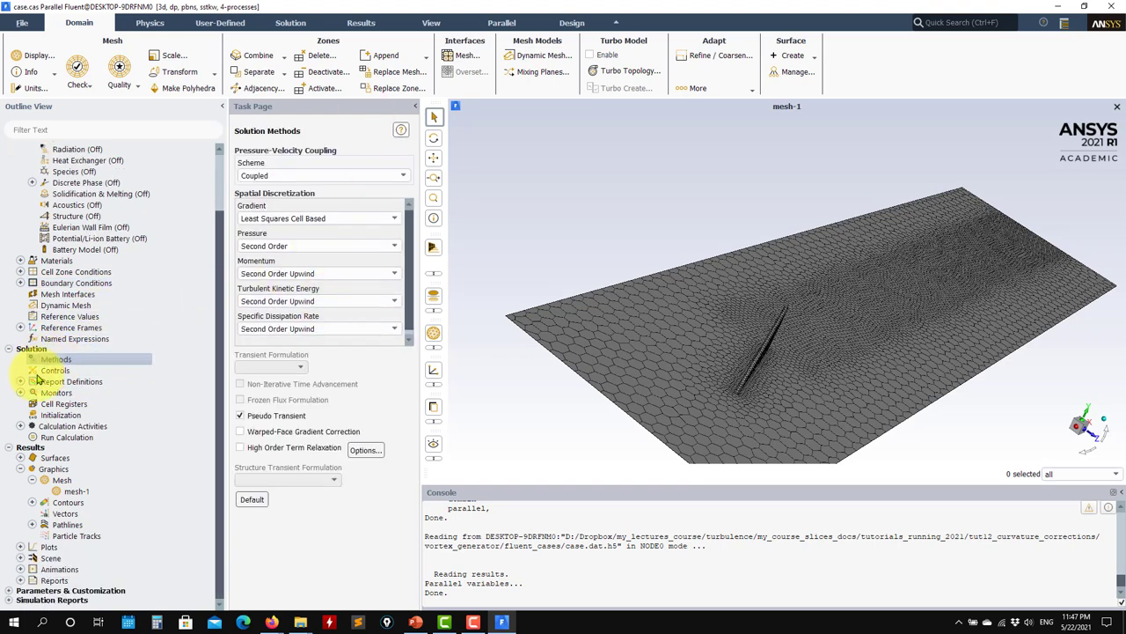
pyautogui.click(68, 371)
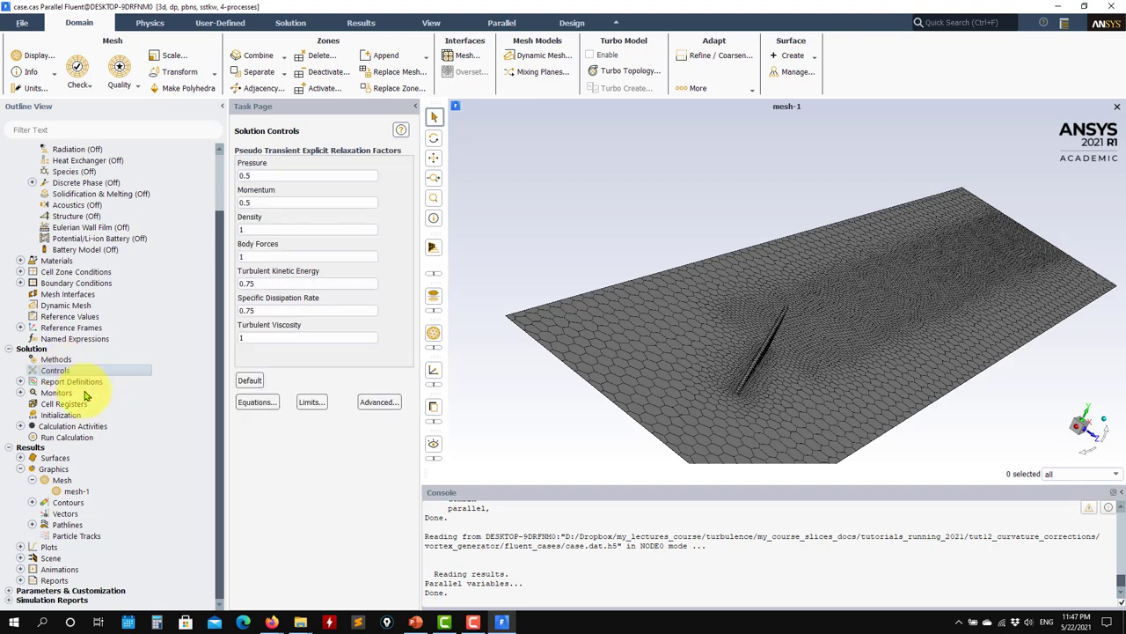
# Change the yplus report definition's type to Facet Average, compute it on the selected surfaces, and save the definition
pyautogui.click(20, 381)
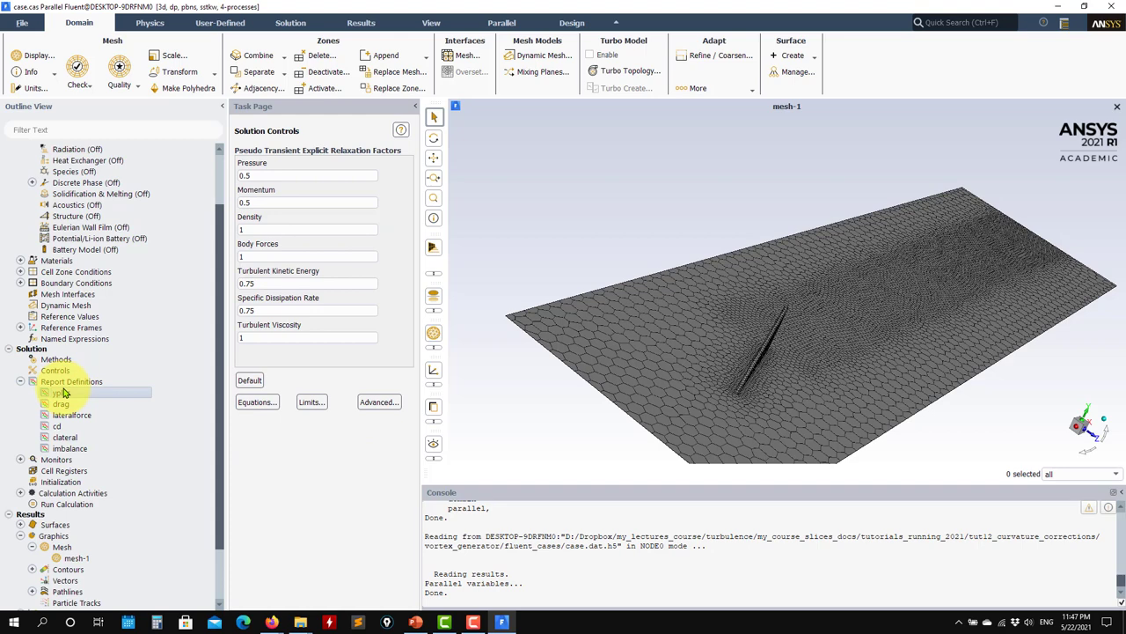
pyautogui.doubleClick(62, 392)
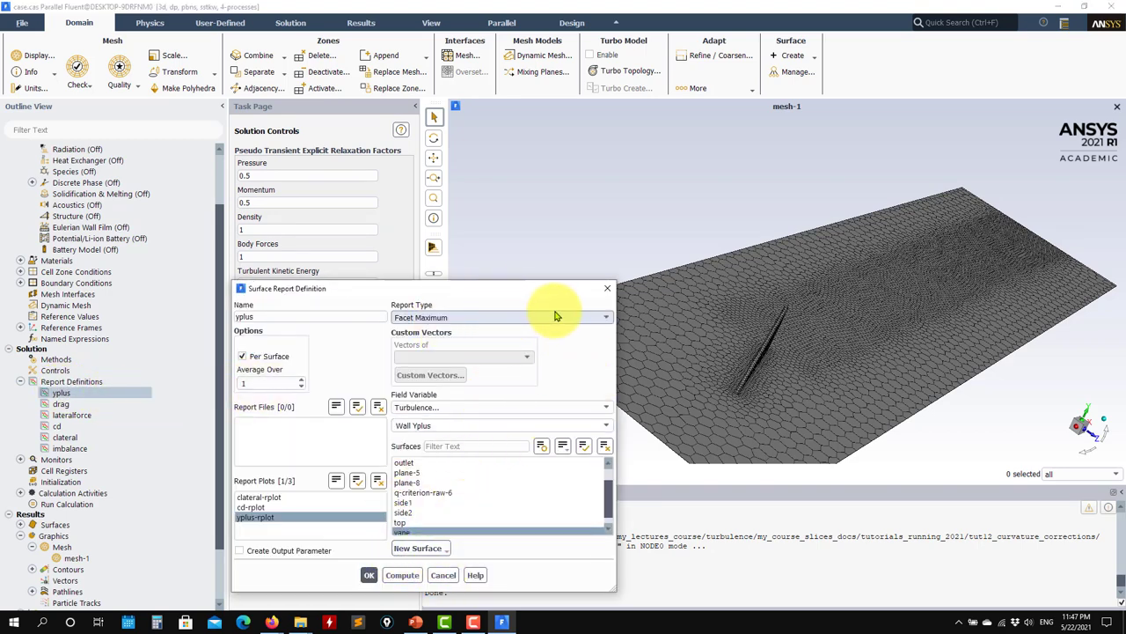
pyautogui.click(599, 317)
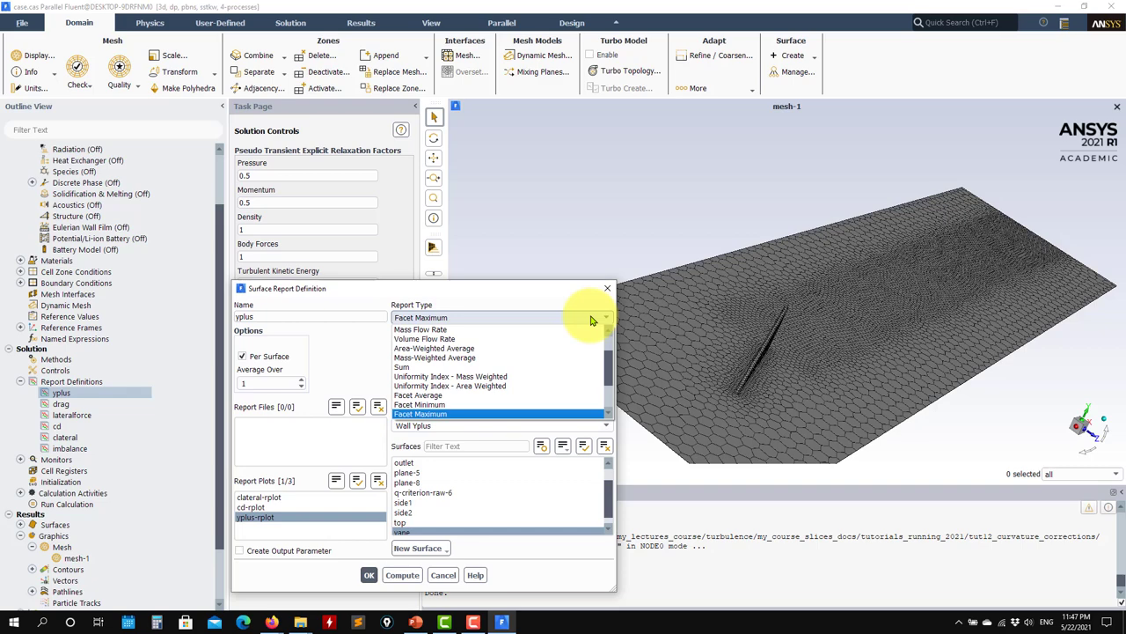
pyautogui.click(432, 397)
pyautogui.click(402, 574)
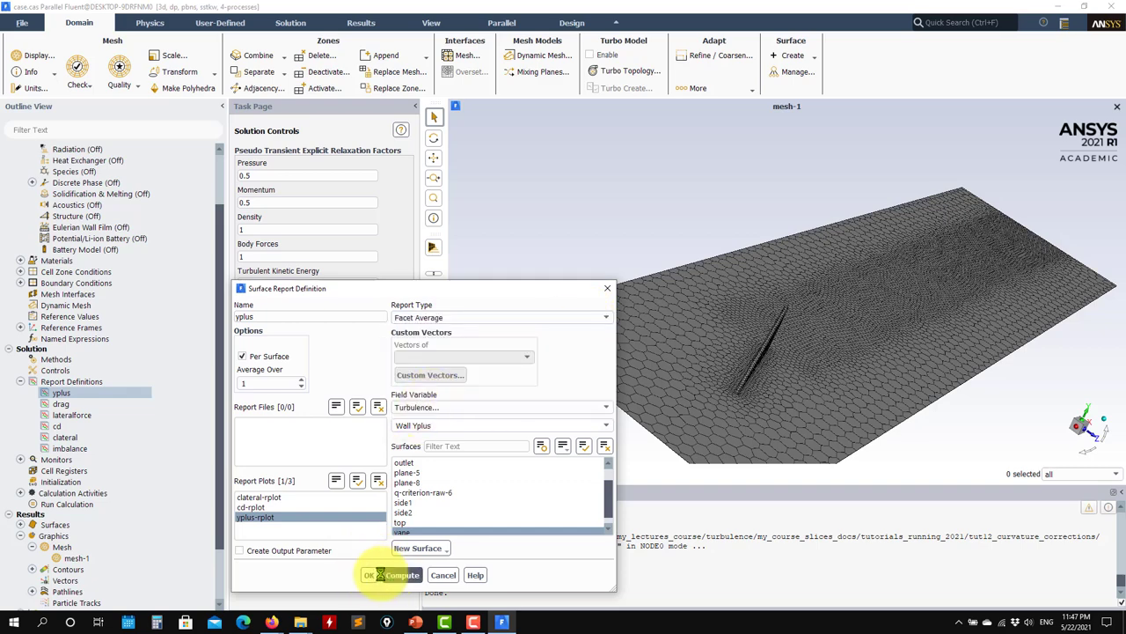
pyautogui.click(370, 578)
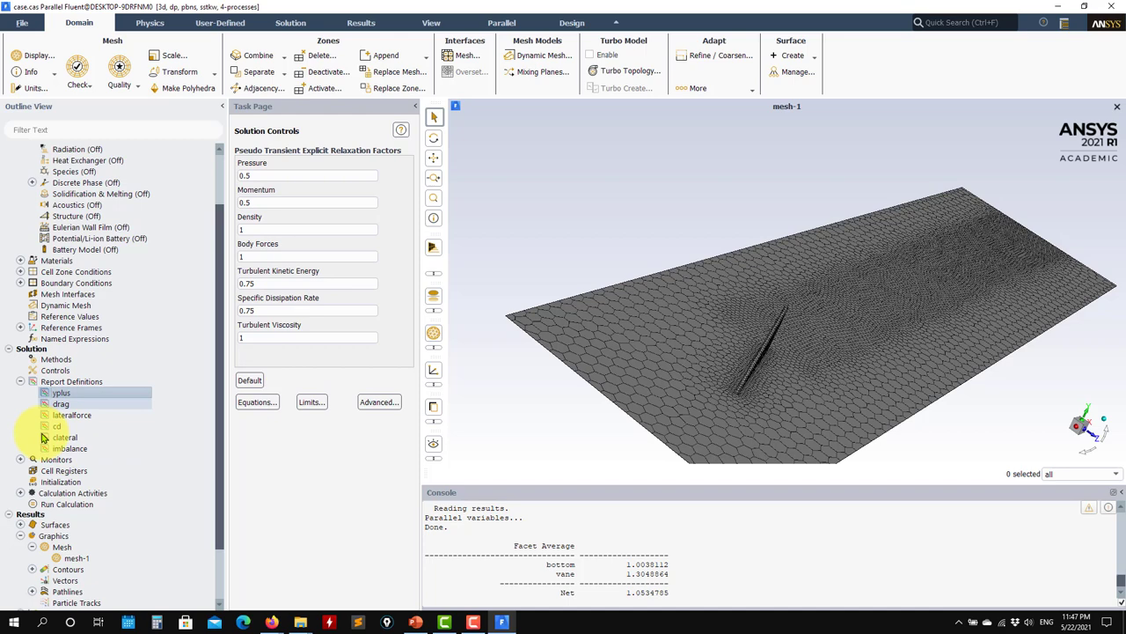
# Check the solution initialization settings and start the calculation with 500 iterations
pyautogui.scroll(-2, 78, 448)
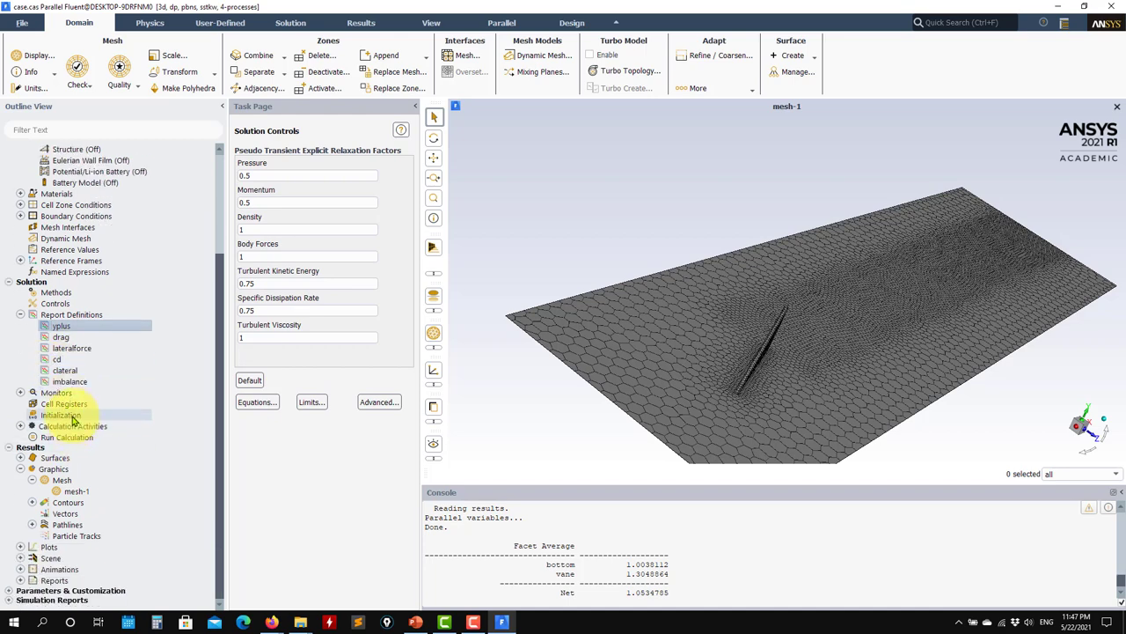
pyautogui.click(72, 415)
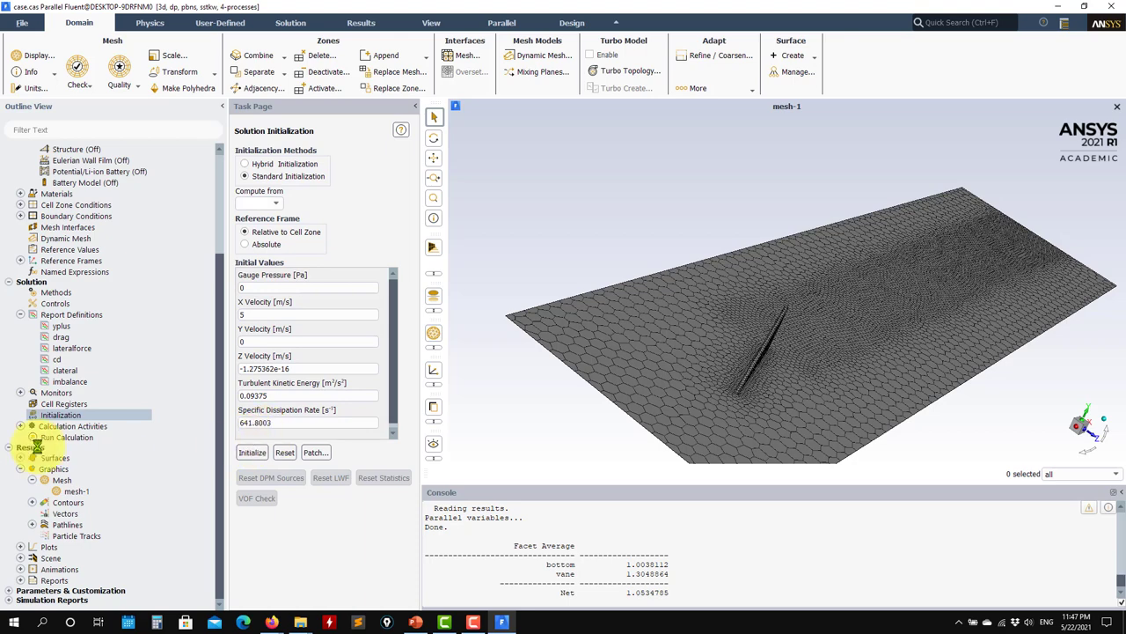
pyautogui.click(68, 438)
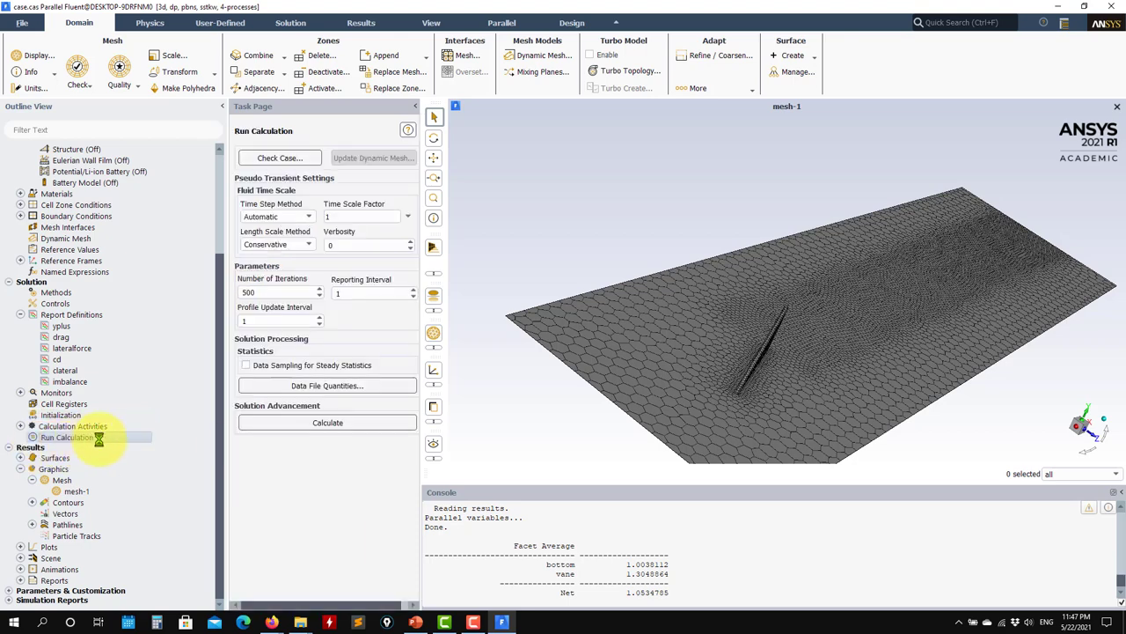
pyautogui.click(297, 424)
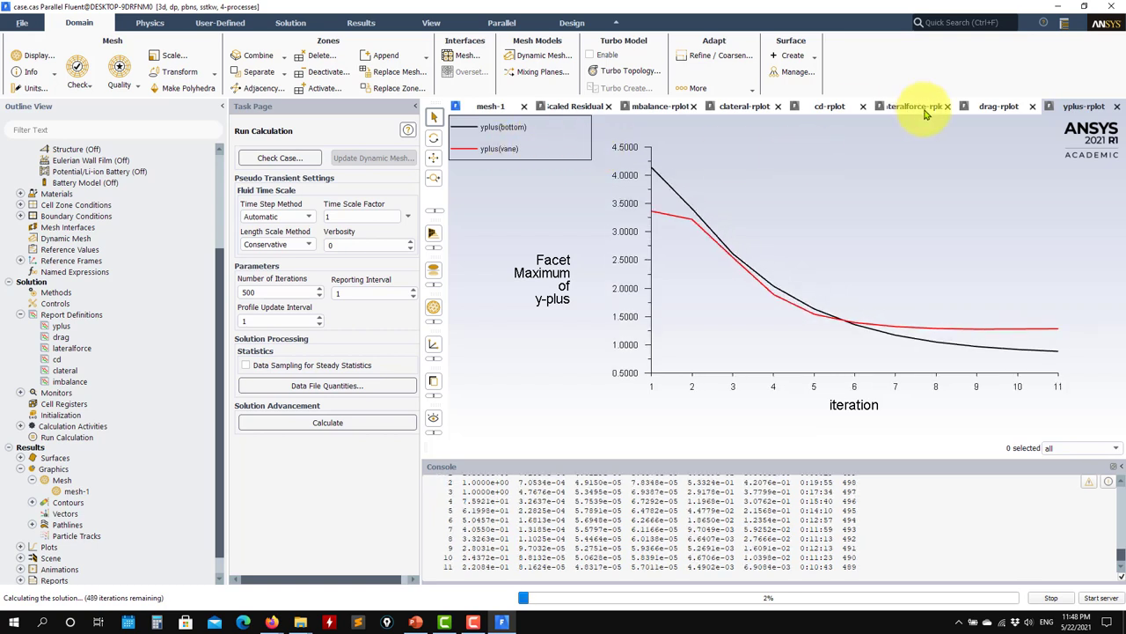
# Review the drag, lateral force, cd, clateral, mass imbalance and scaled residual plots while the calculation runs
pyautogui.click(997, 107)
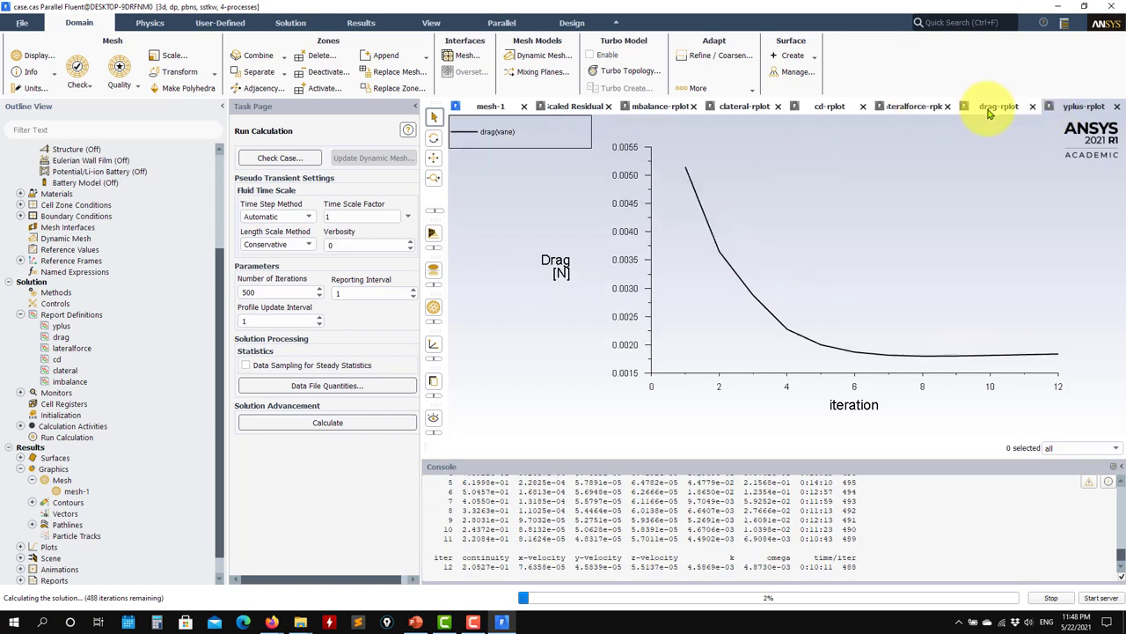
pyautogui.click(913, 109)
pyautogui.click(829, 110)
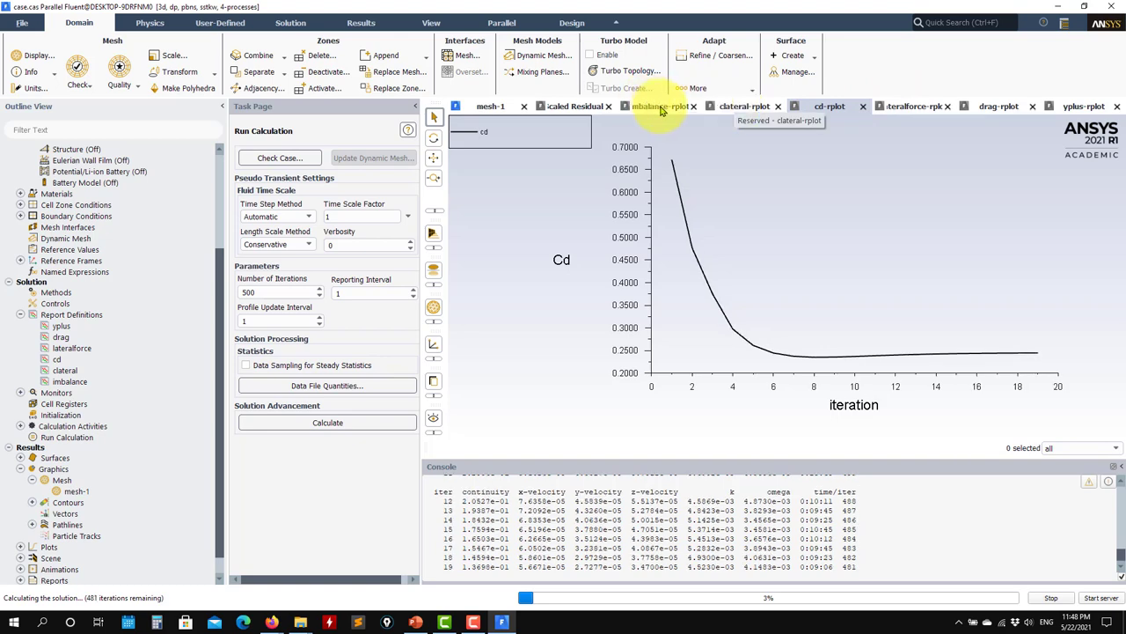
pyautogui.click(734, 107)
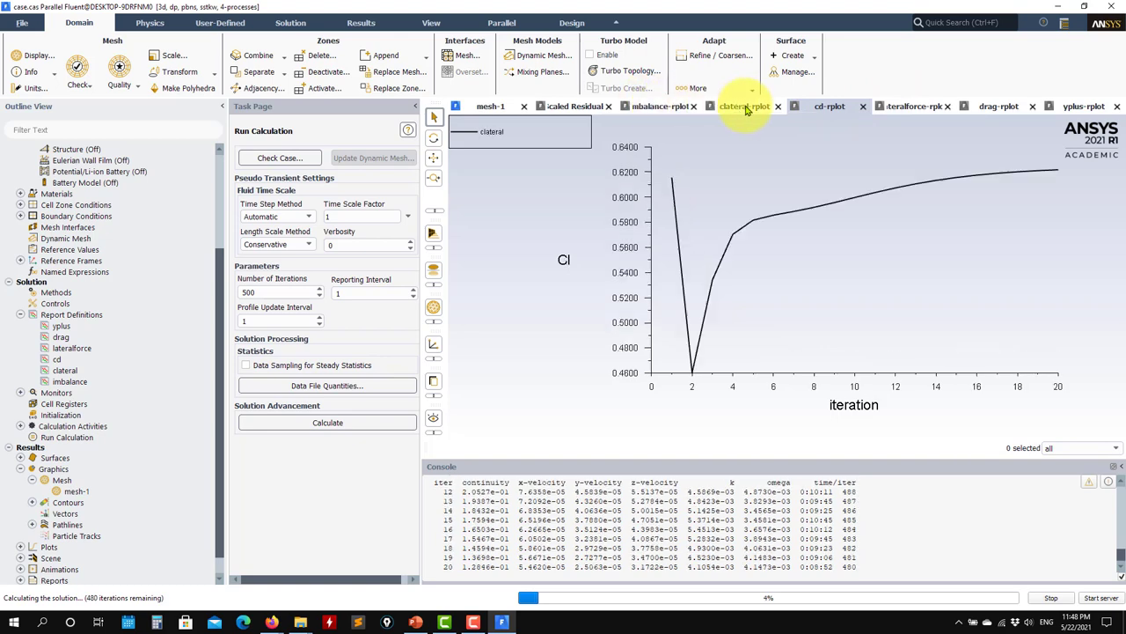
pyautogui.click(666, 106)
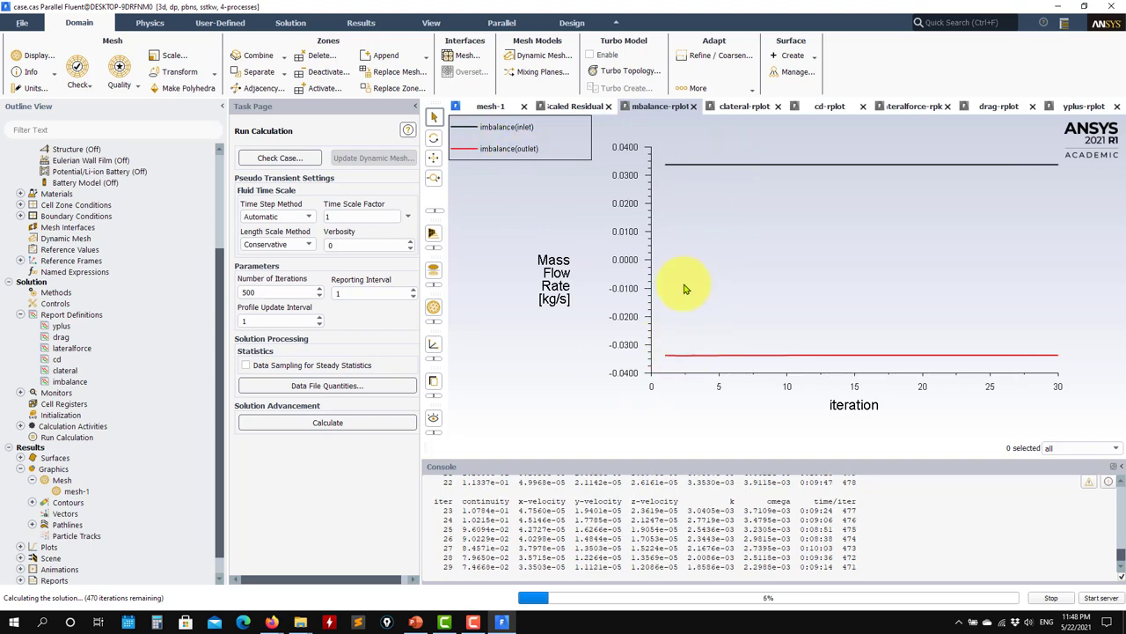
pyautogui.click(574, 107)
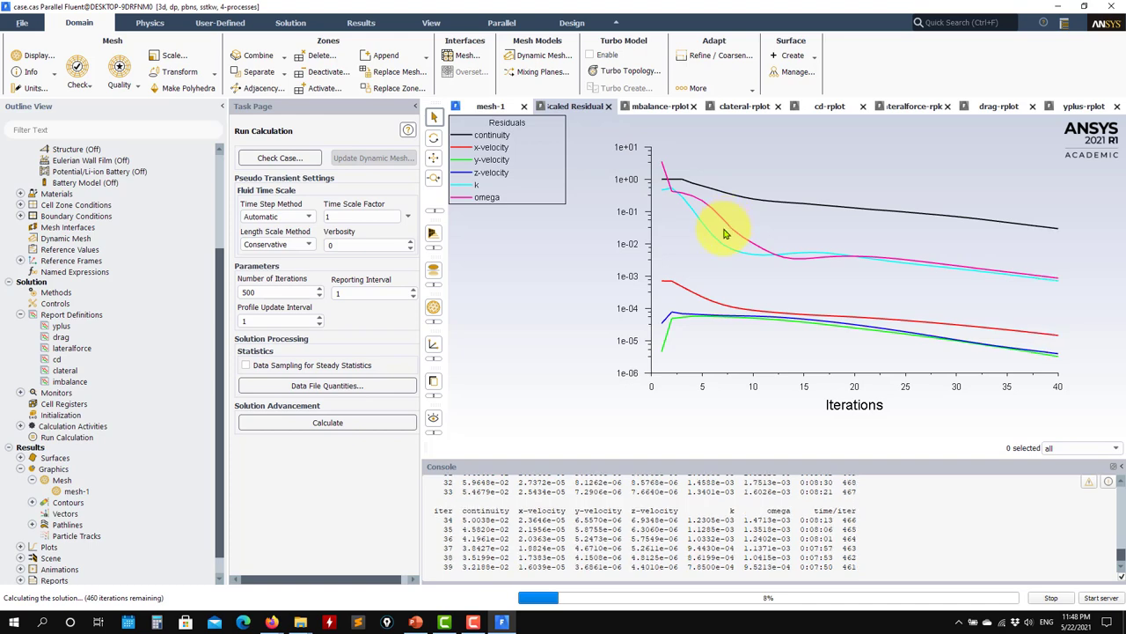
# Switch to the case_presentation.pptx slides in PowerPoint, show slide 3 comparing tip vortex results without curvature correction, and return to Fluent
pyautogui.click(416, 623)
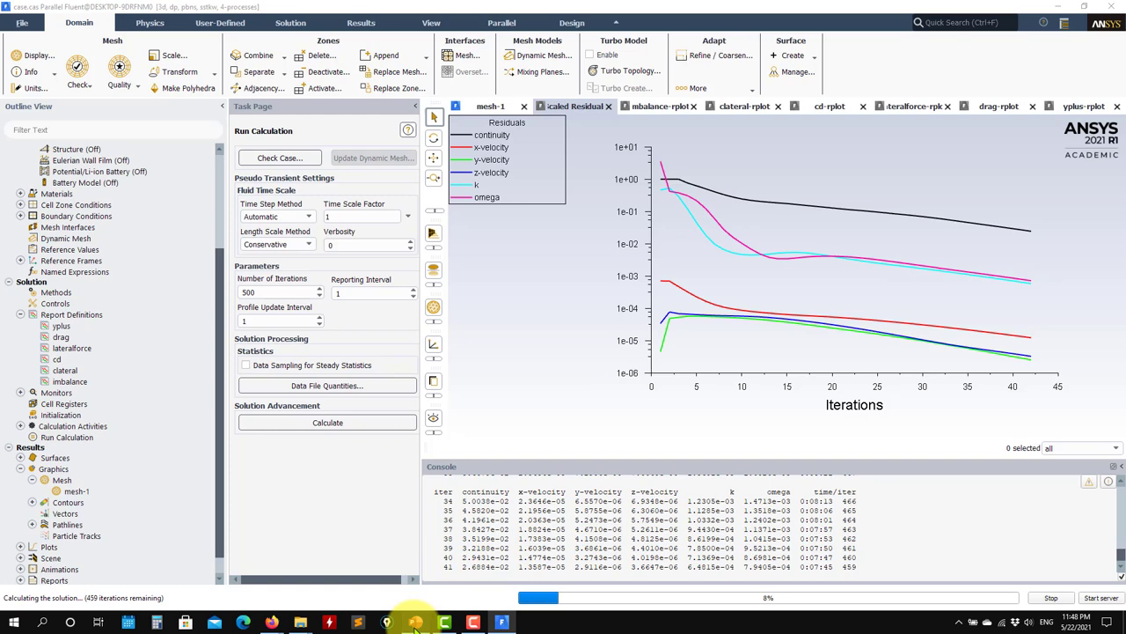
pyautogui.scroll(8, 176, 369)
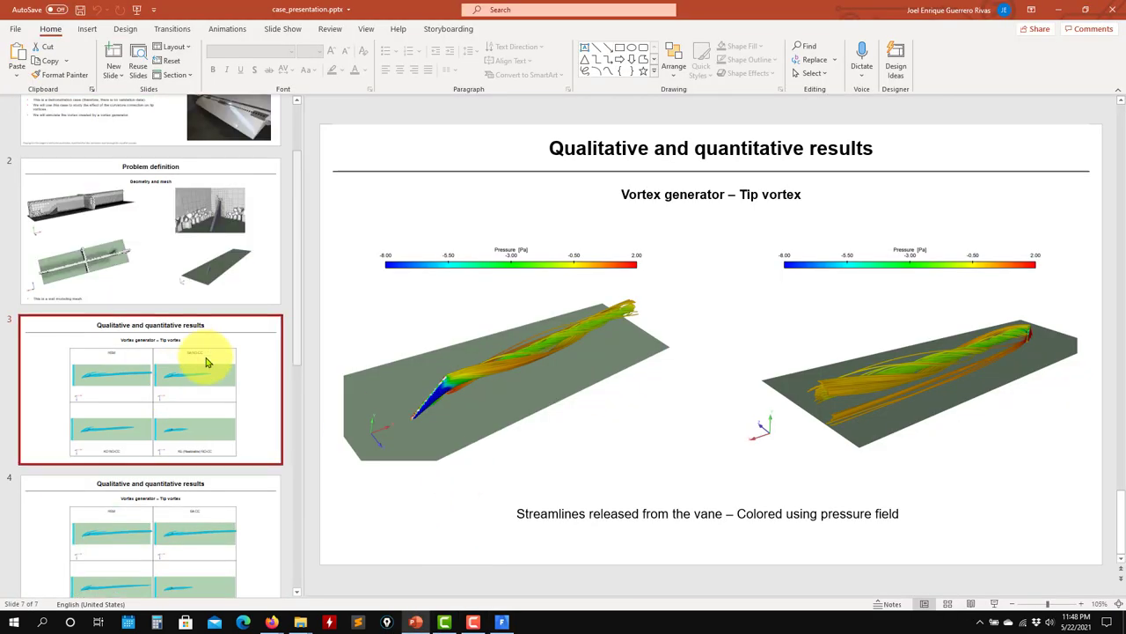
pyautogui.click(207, 361)
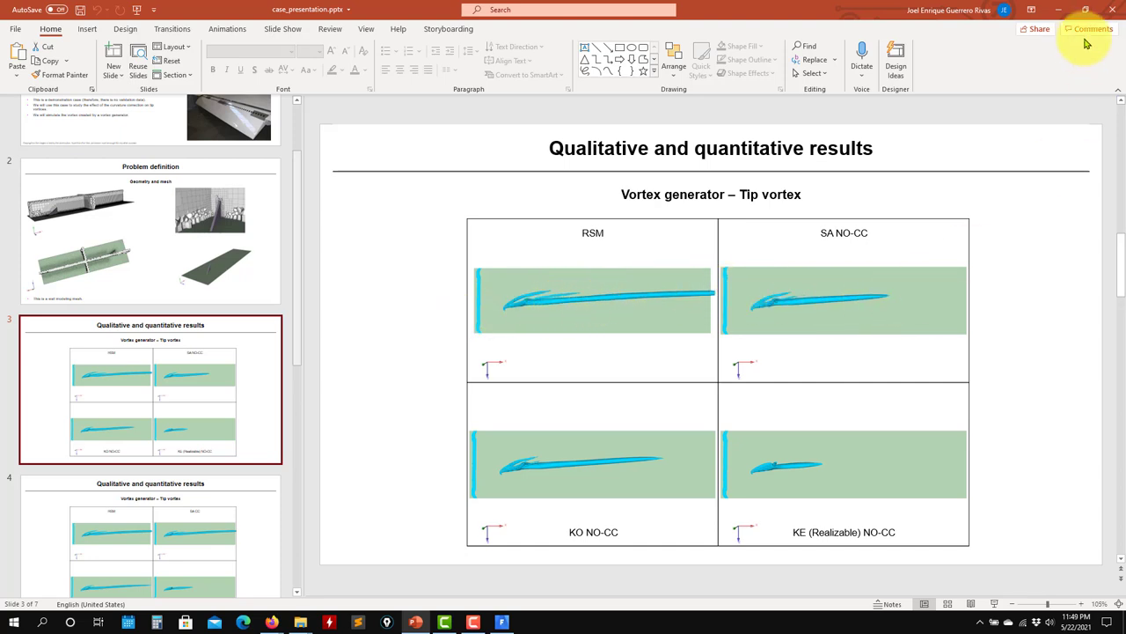
pyautogui.click(1061, 11)
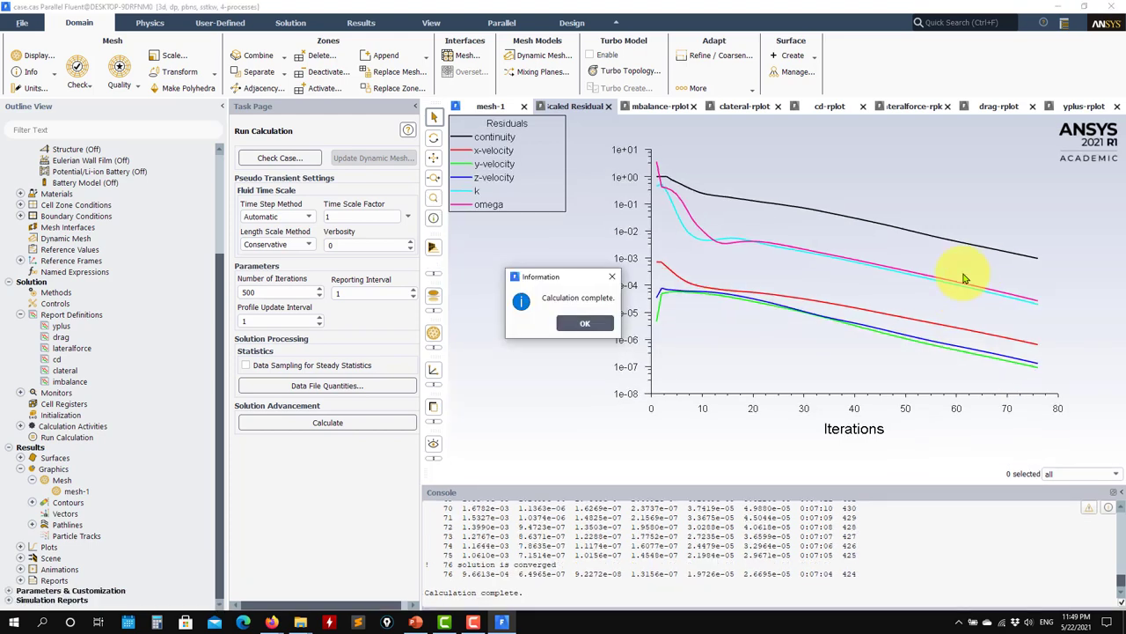
# Dismiss the calculation notice and examine the cd and clateral monitor plots for convergence
pyautogui.click(585, 323)
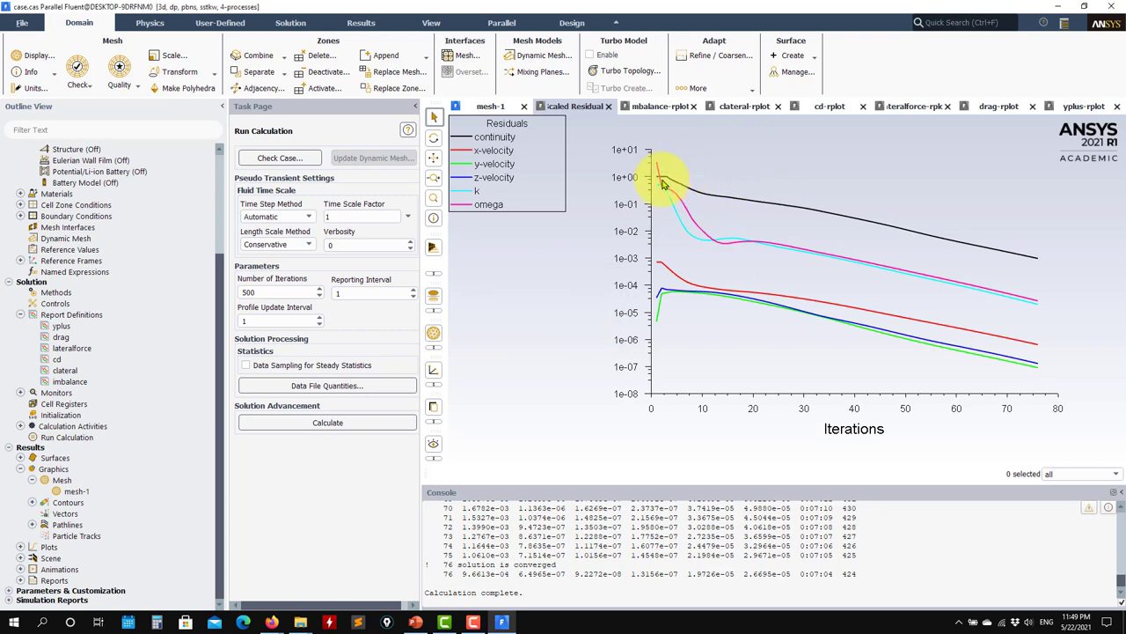
pyautogui.click(824, 107)
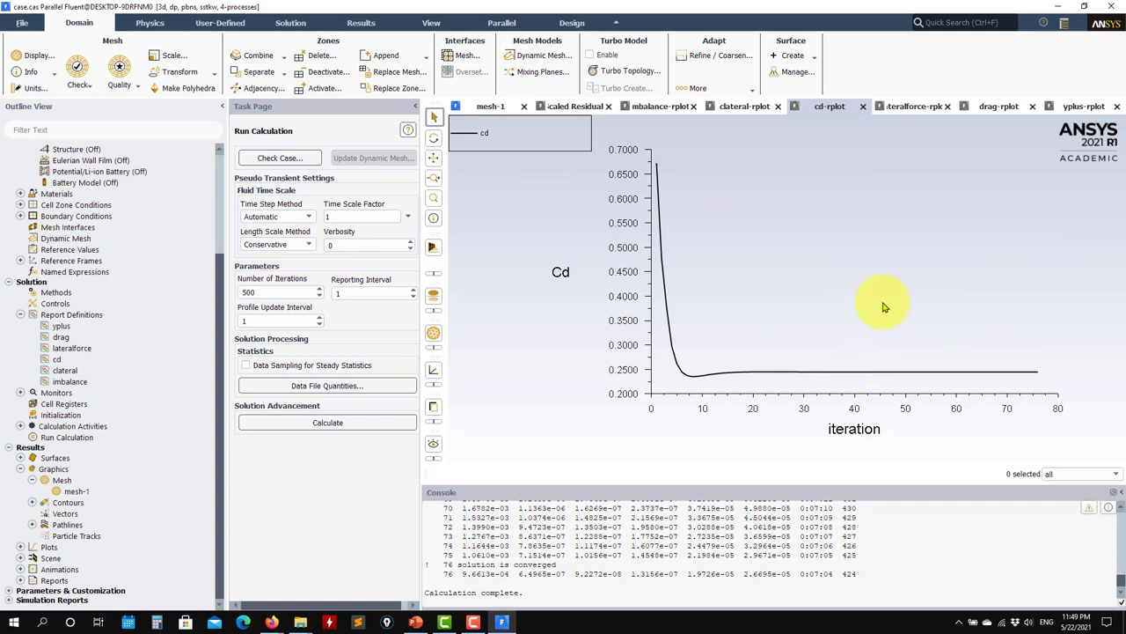
pyautogui.click(743, 107)
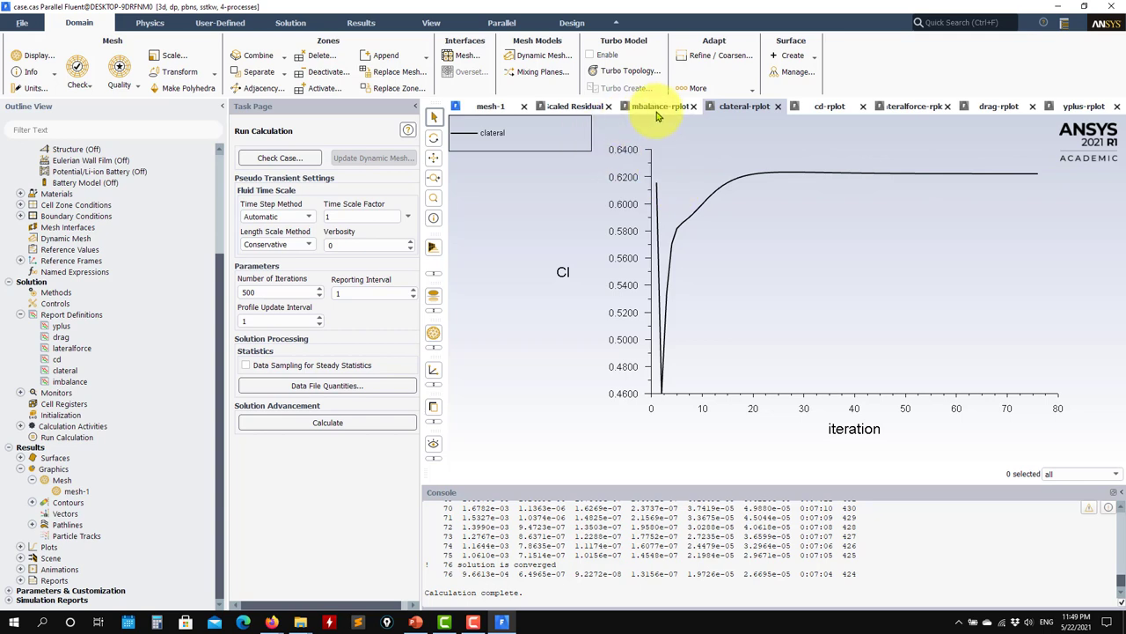
# Inspect the saved qcriterion-iso contour definition, close it, and list the existing post-processing surfaces
pyautogui.click(32, 502)
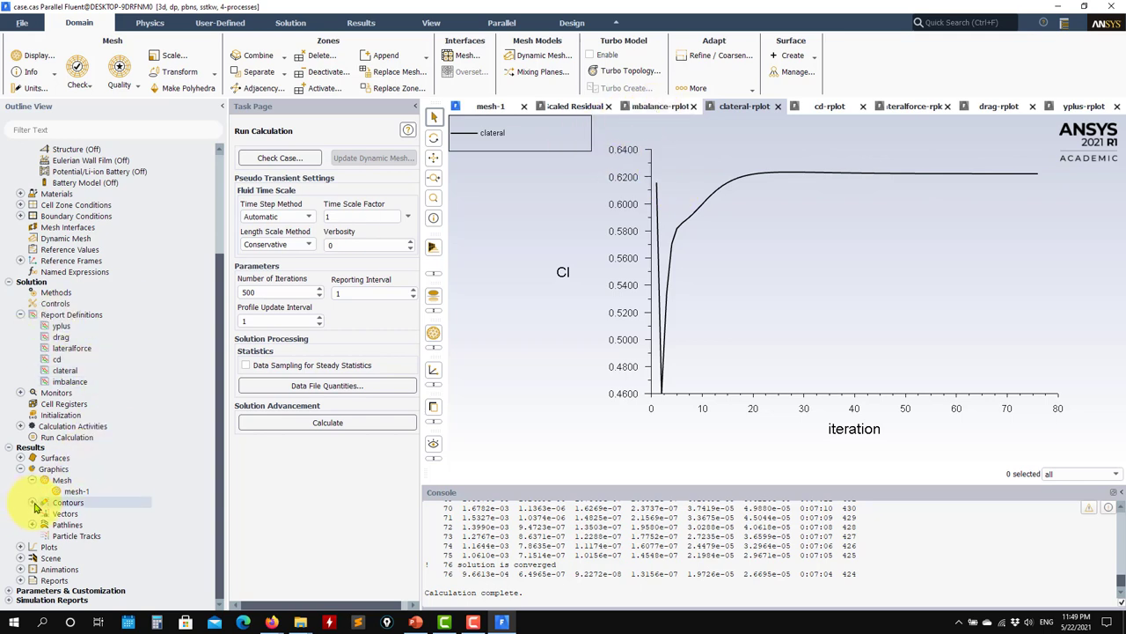
pyautogui.doubleClick(84, 533)
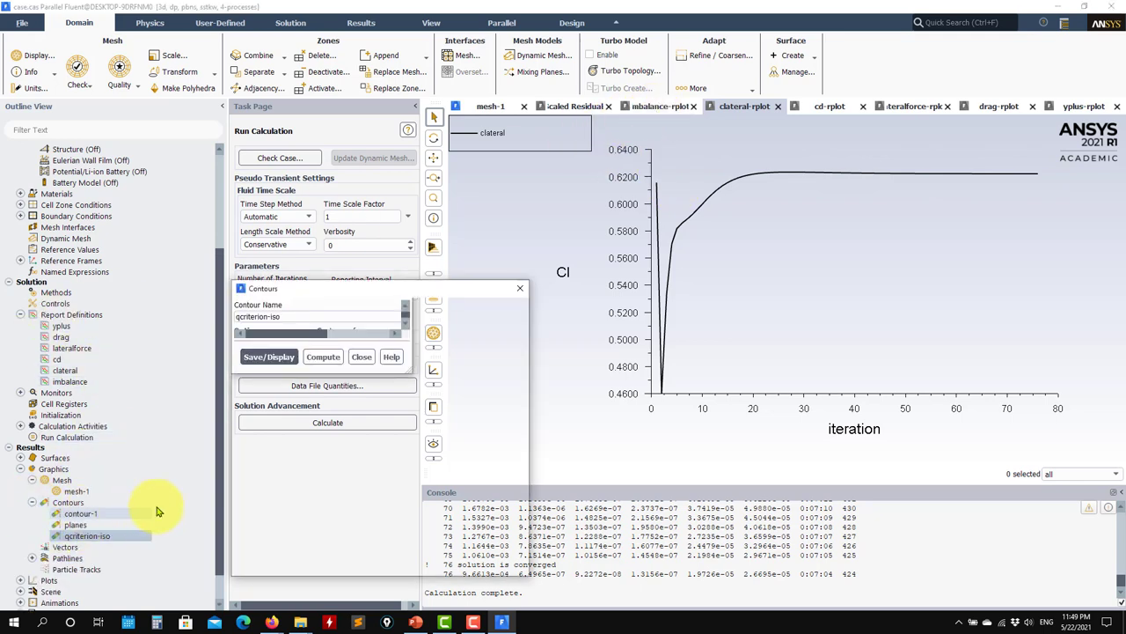
pyautogui.click(418, 557)
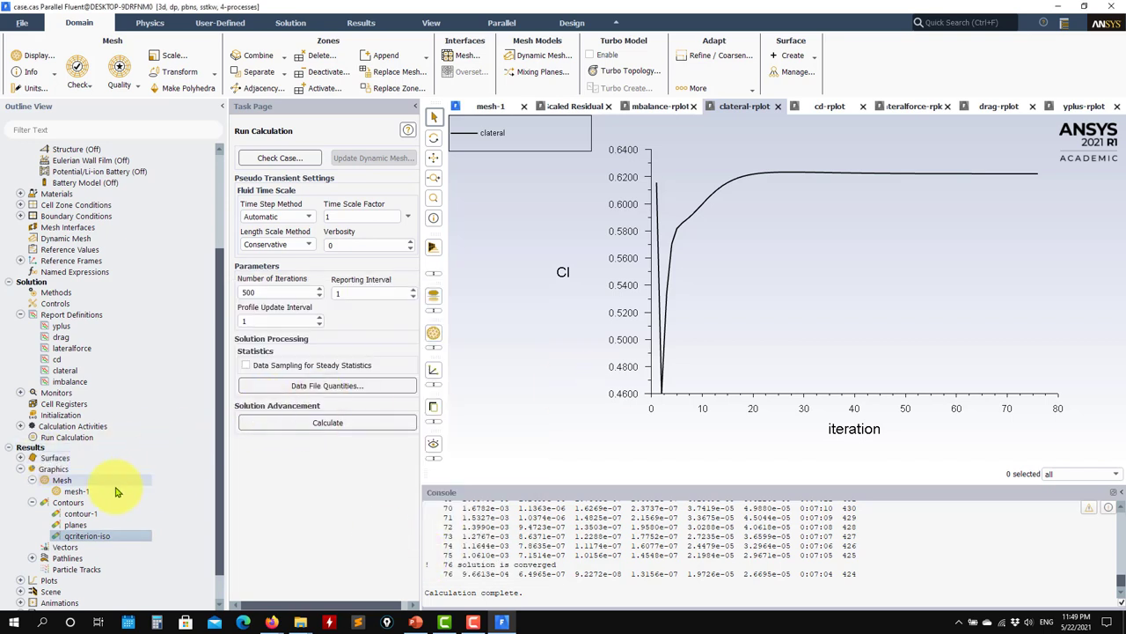
pyautogui.scroll(-1, 17, 458)
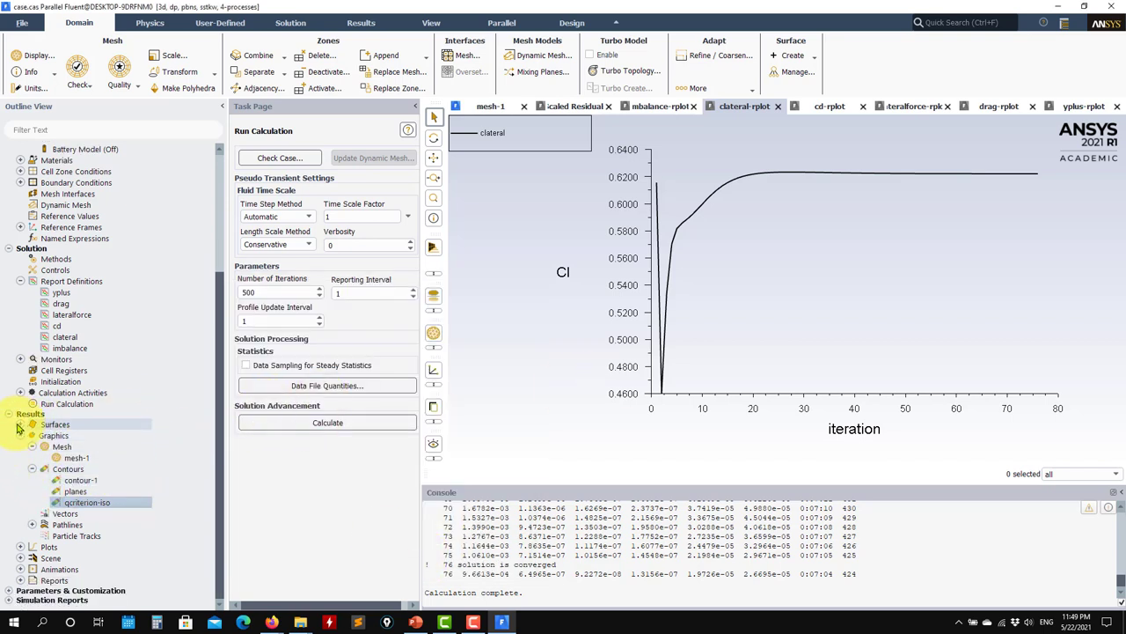
pyautogui.click(20, 424)
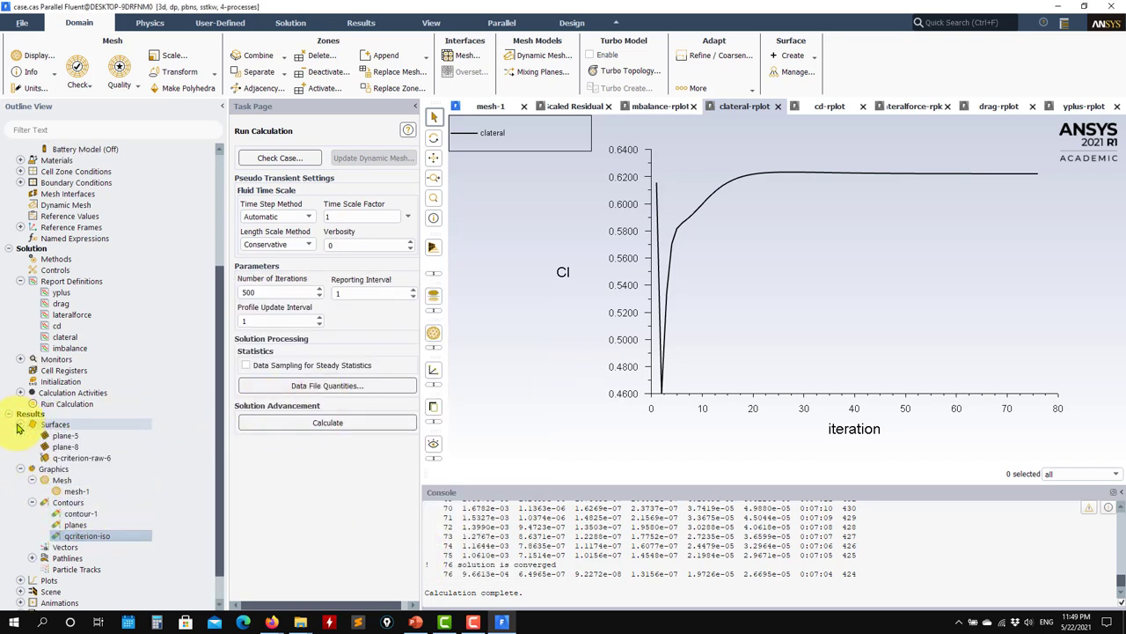
# Display the planes contour of velocity magnitude on plane-5 and plane-8, and close its definition
pyautogui.doubleClick(106, 528)
pyautogui.click(326, 559)
pyautogui.moveTo(753, 333); pyautogui.dragTo(678, 248)
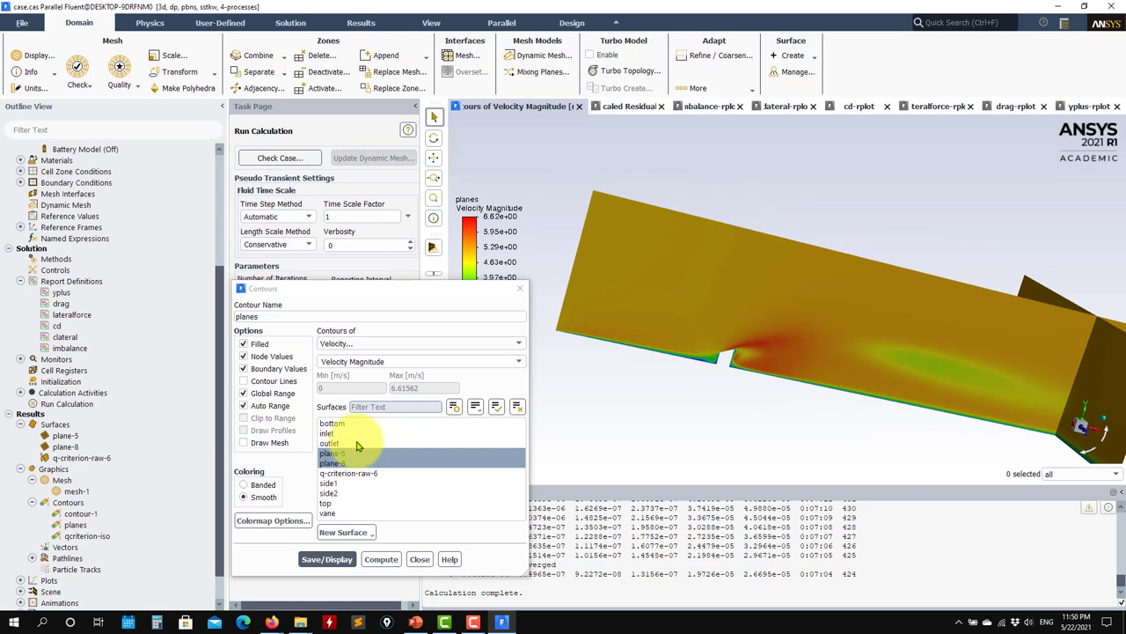
pyautogui.click(420, 559)
# Display the contour-1 static pressure contour on the bottom and vane surfaces, and close its definition
pyautogui.doubleClick(71, 506)
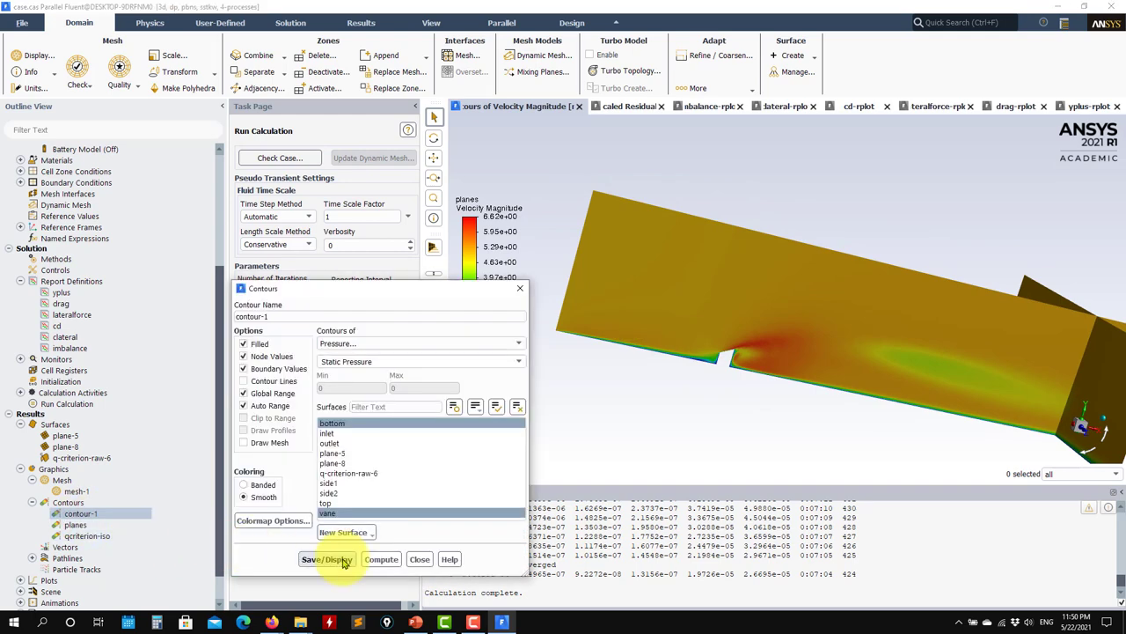
pyautogui.click(340, 559)
pyautogui.moveTo(707, 354); pyautogui.dragTo(678, 410)
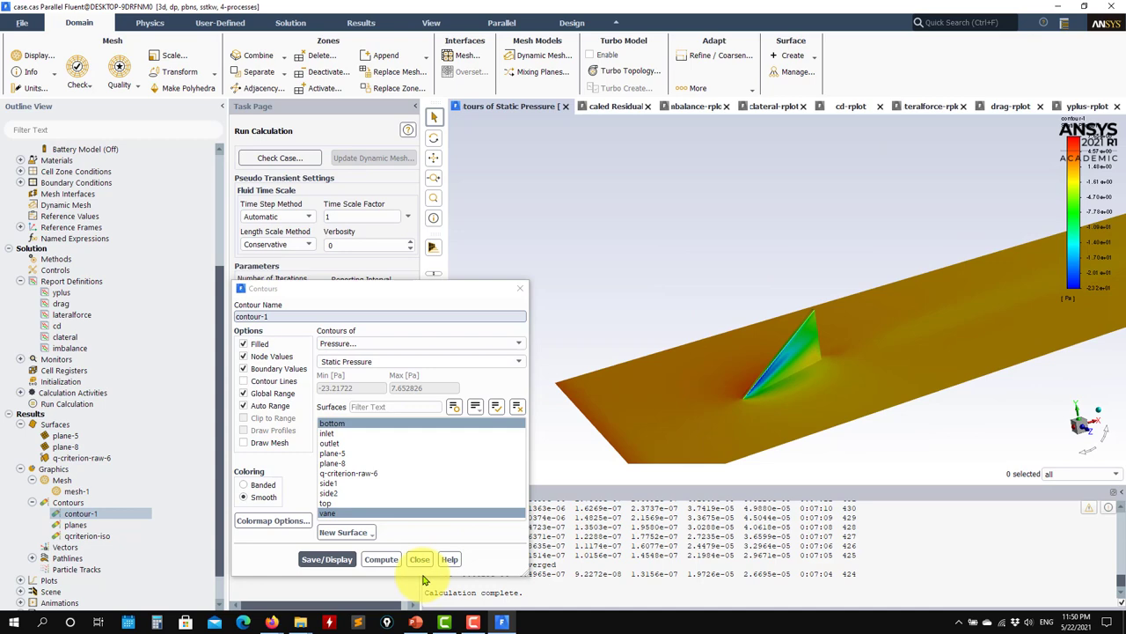
pyautogui.click(420, 559)
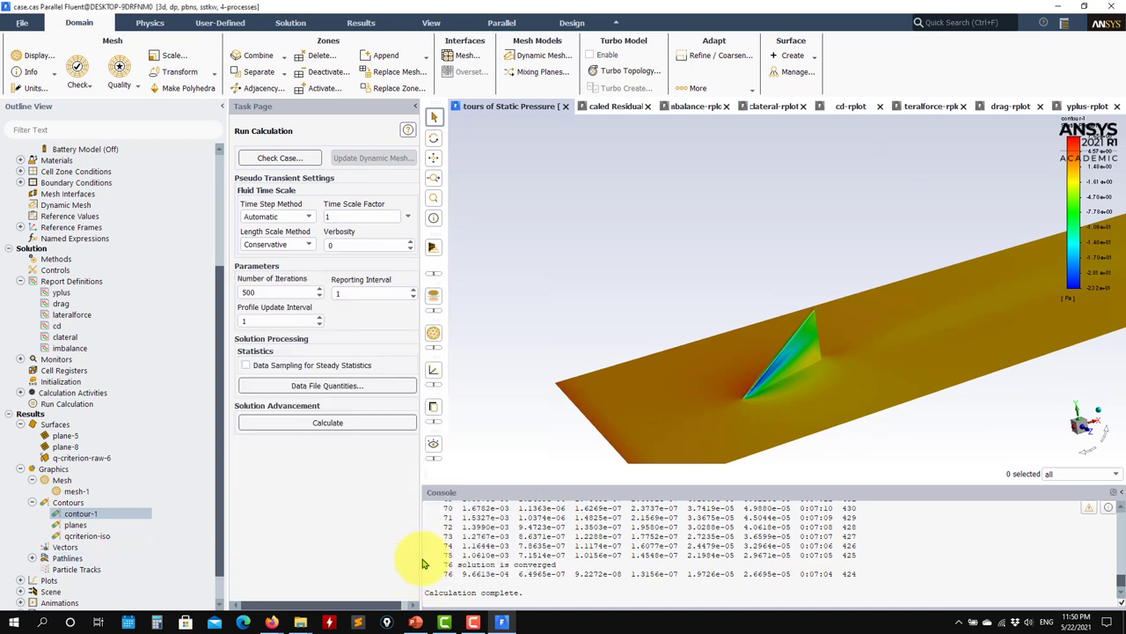
# Display the qcriterion-iso contour of static pressure on the q-criterion-raw-6 surface, and close its definition
pyautogui.doubleClick(109, 539)
pyautogui.click(319, 559)
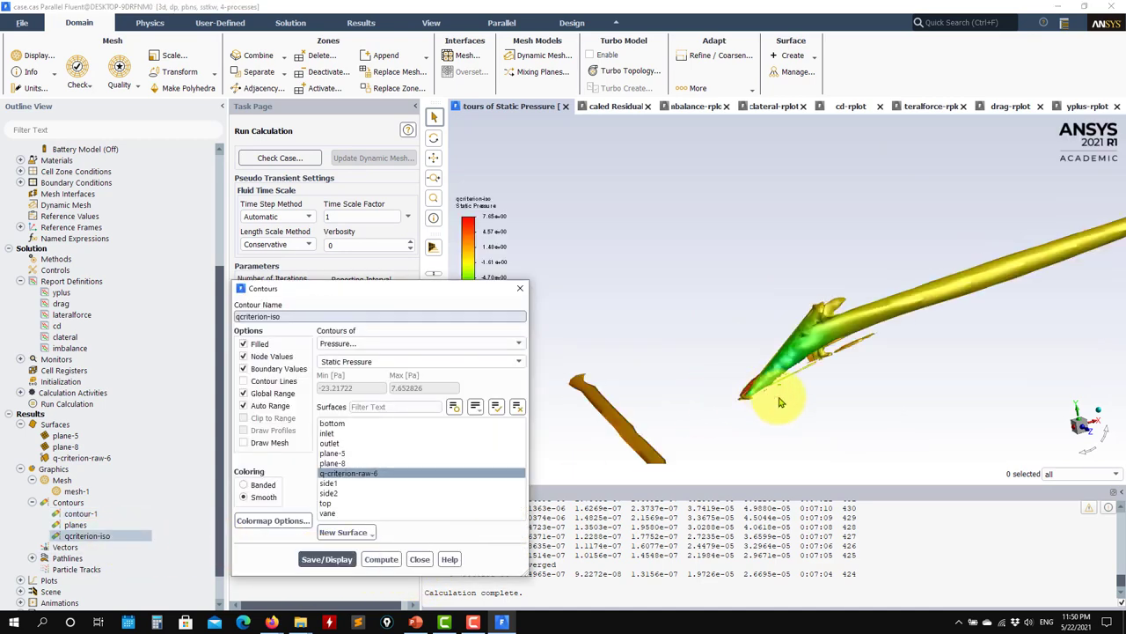
pyautogui.moveTo(945, 387)
pyautogui.mouseDown()
pyautogui.moveTo(998, 377)
pyautogui.moveTo(964, 386)
pyautogui.mouseUp()
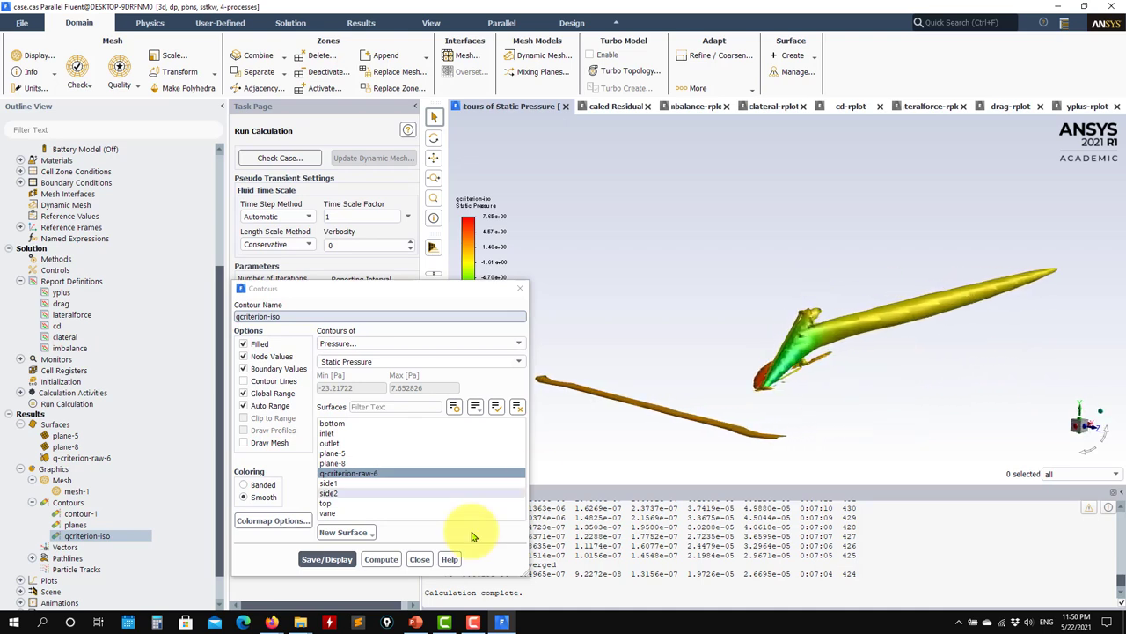
pyautogui.click(419, 559)
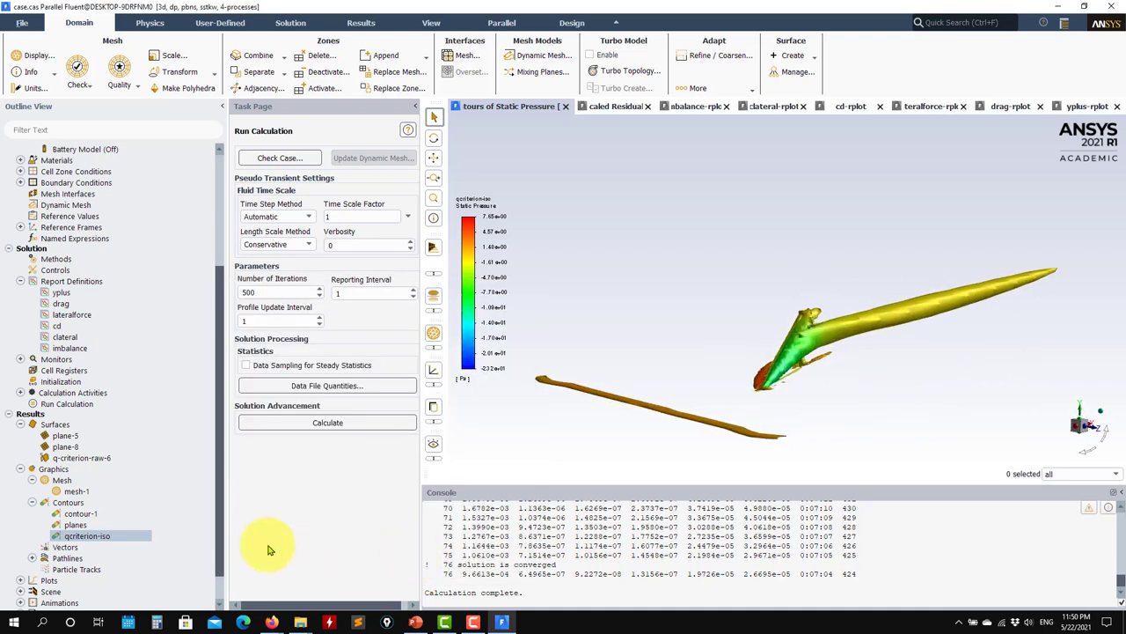
# Create an iso-surface of Velocity, Q Criterion Raw, from the domain zone, and close the iso-surface definition
pyautogui.rightClick(71, 426)
pyautogui.moveTo(95, 453)
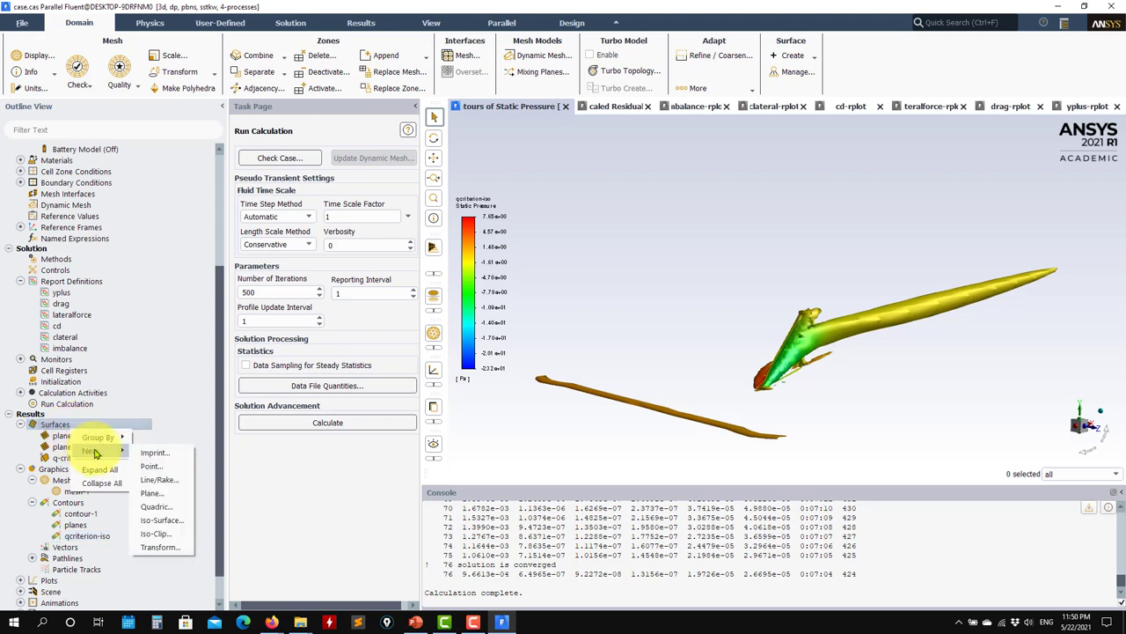
pyautogui.click(167, 520)
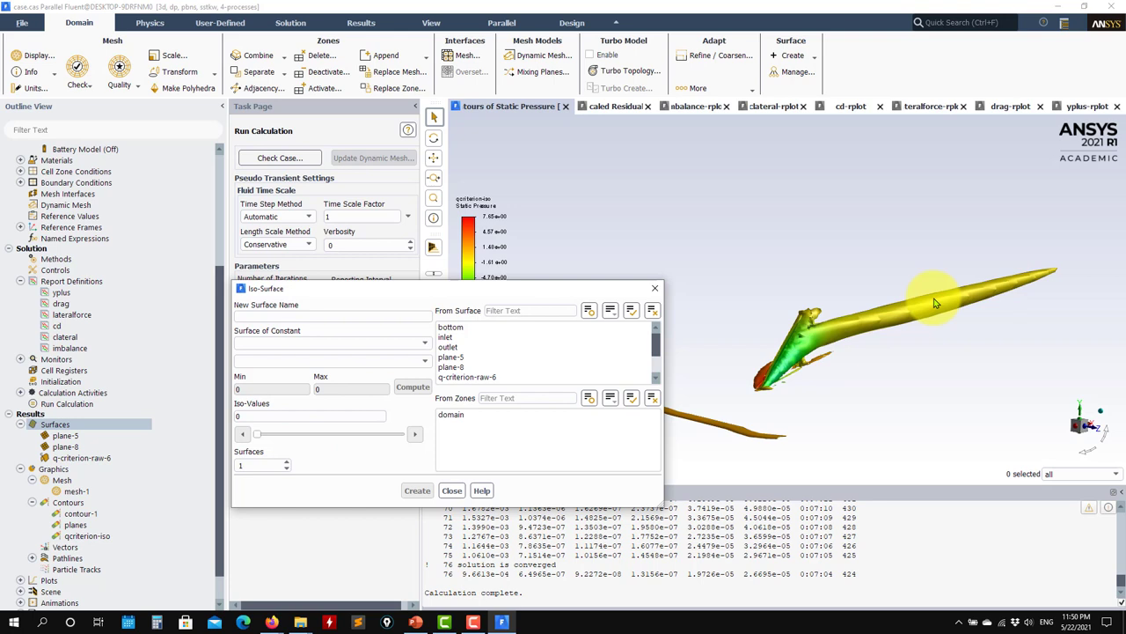
pyautogui.click(423, 346)
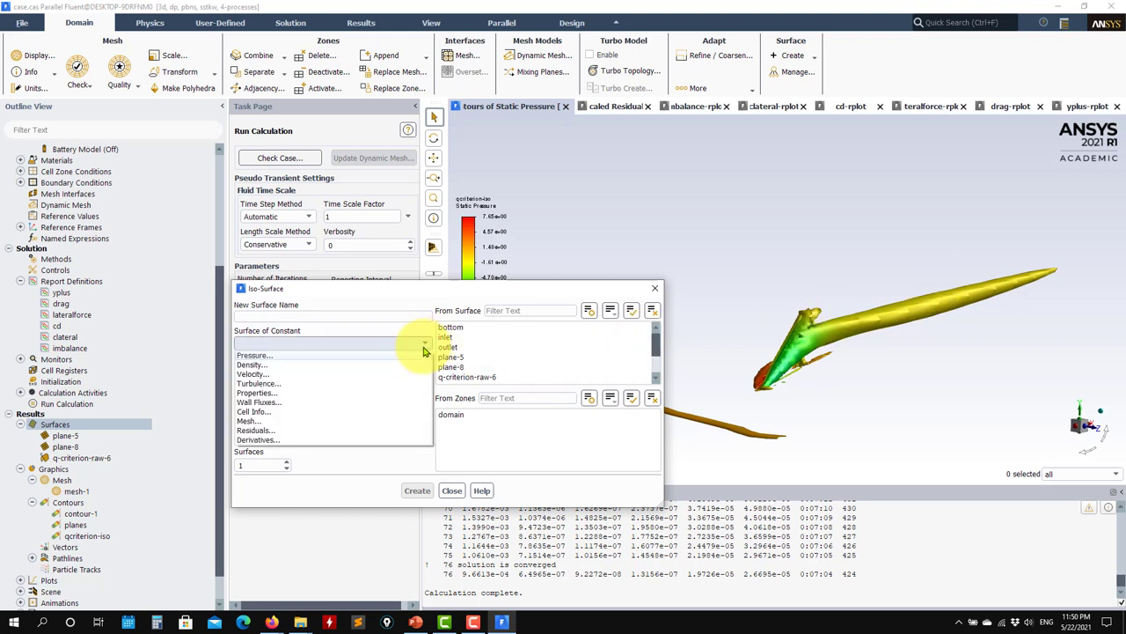
pyautogui.click(289, 378)
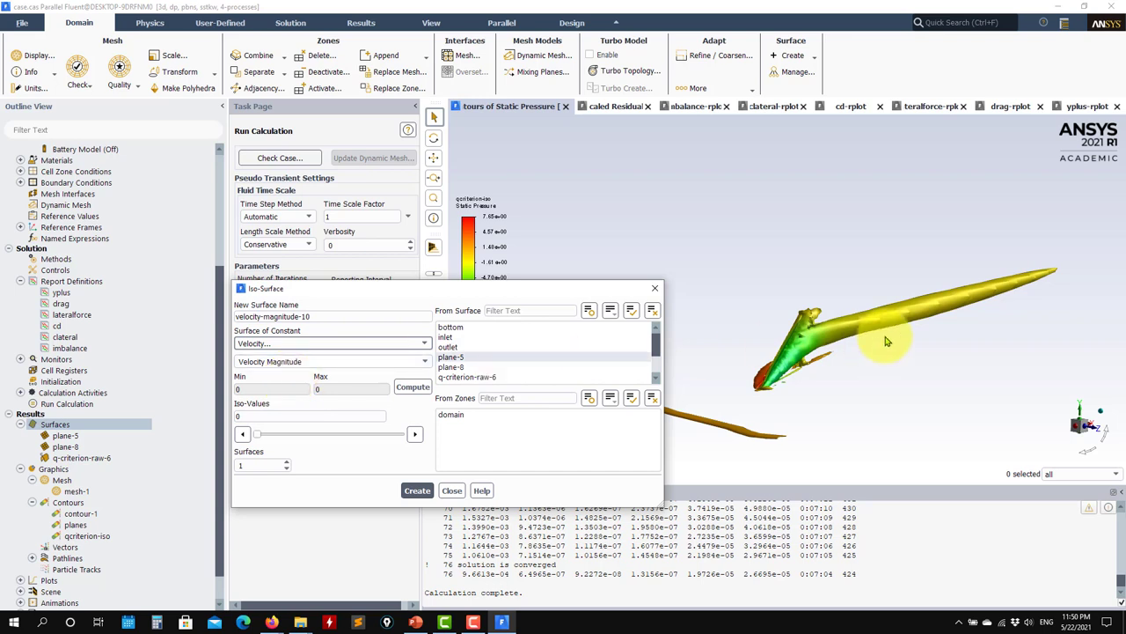
pyautogui.click(425, 362)
pyautogui.scroll(-6, 286, 401)
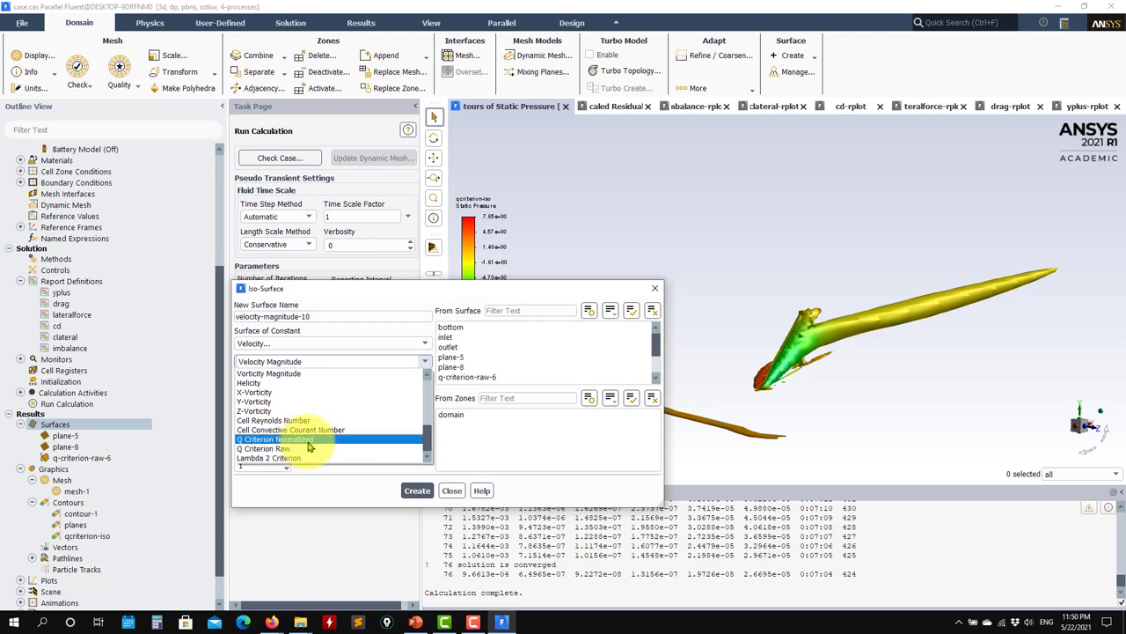
pyautogui.click(264, 452)
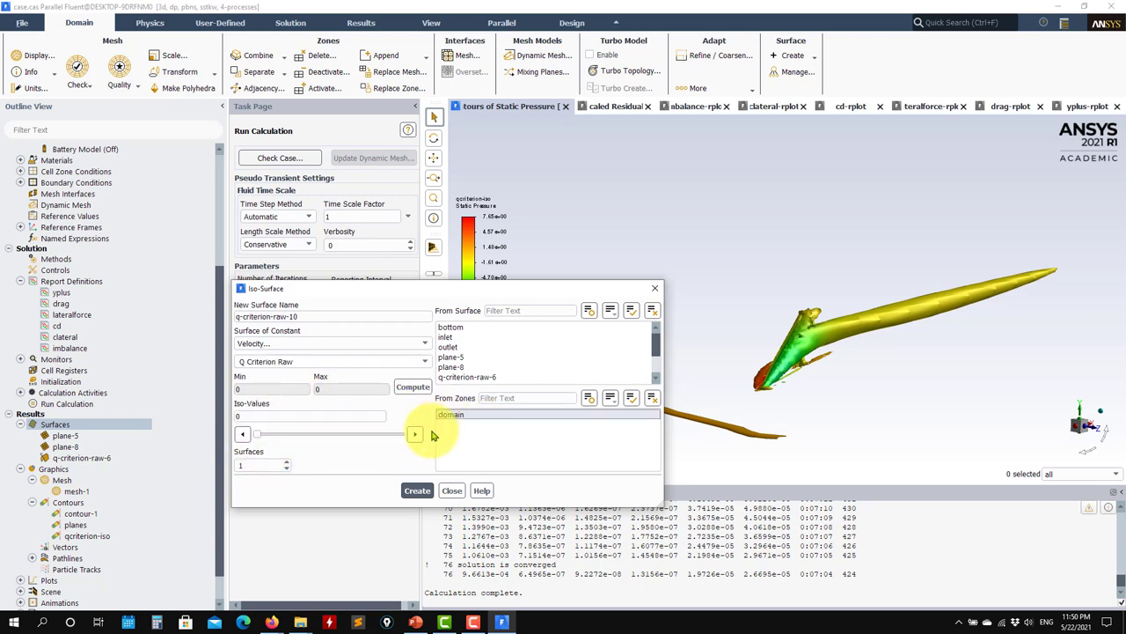
pyautogui.click(417, 491)
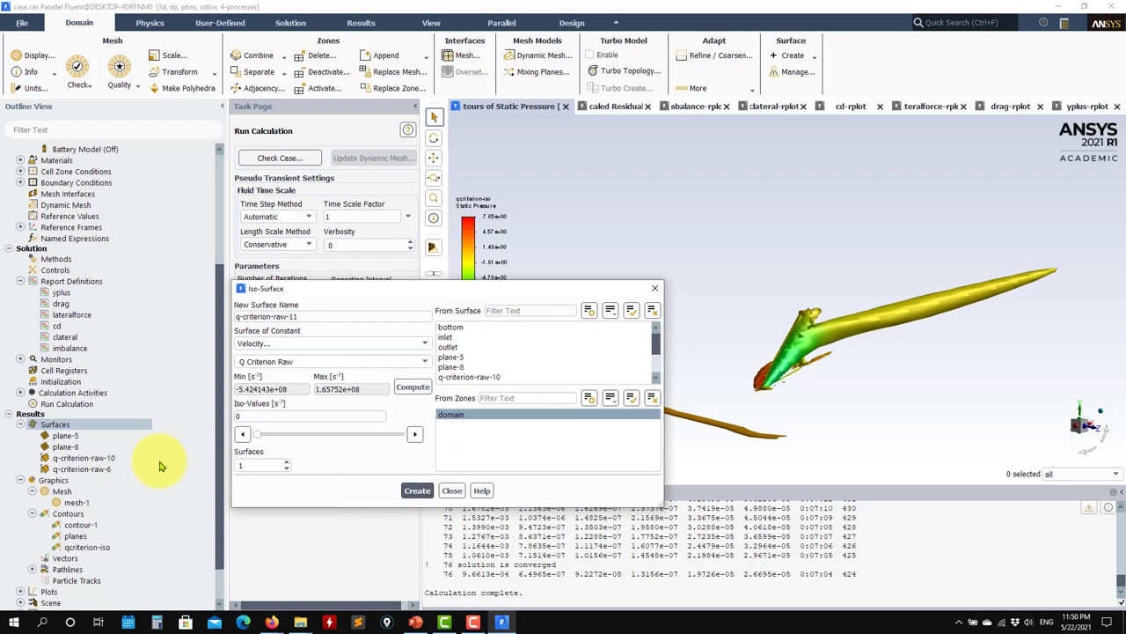
pyautogui.moveTo(258, 434); pyautogui.dragTo(366, 449)
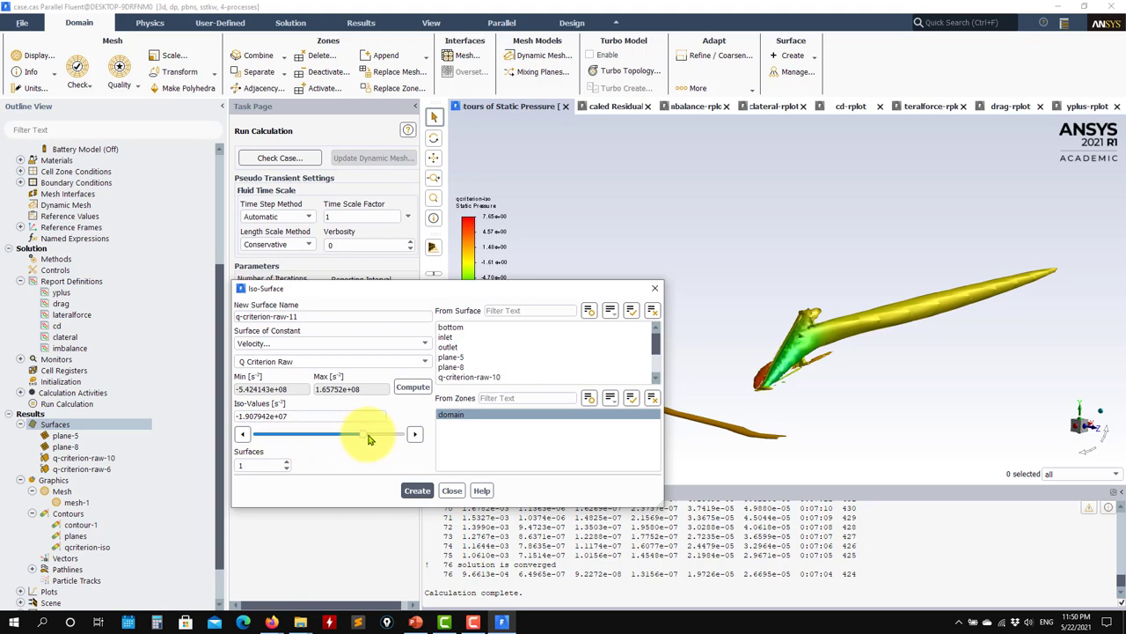
pyautogui.click(451, 490)
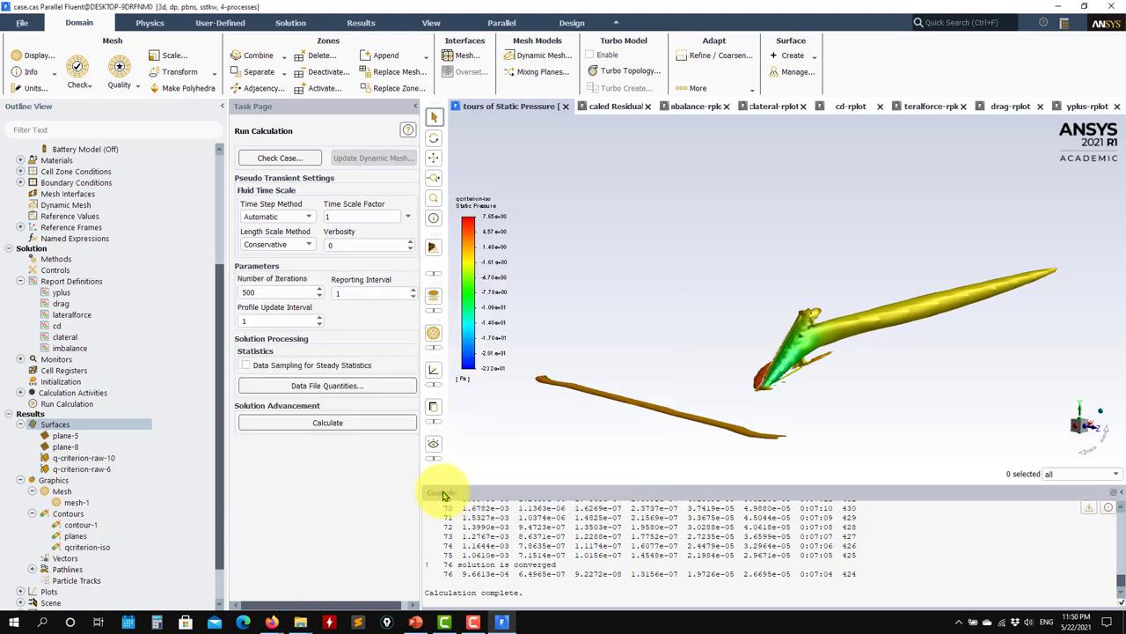
# Set the iso-value of the q-criterion-raw-10 surface to 1000 and close its definition
pyautogui.doubleClick(115, 457)
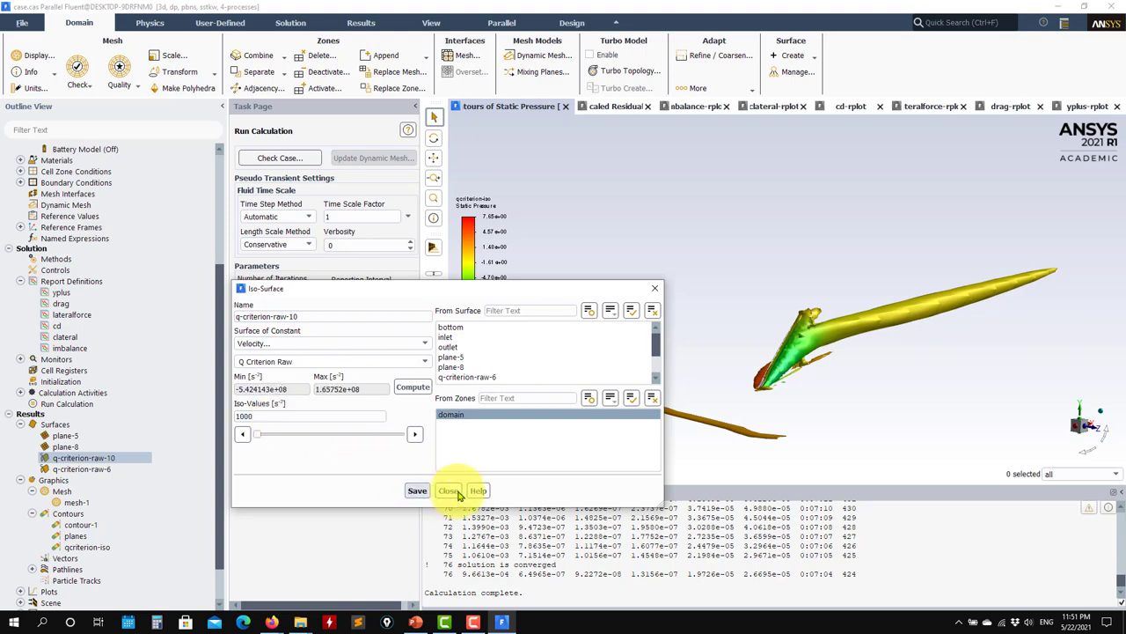
pyautogui.click(448, 490)
# Display the qcriterion-iso static pressure contour on the q-criterion-raw-10 surface
pyautogui.click(93, 550)
pyautogui.doubleClick(92, 549)
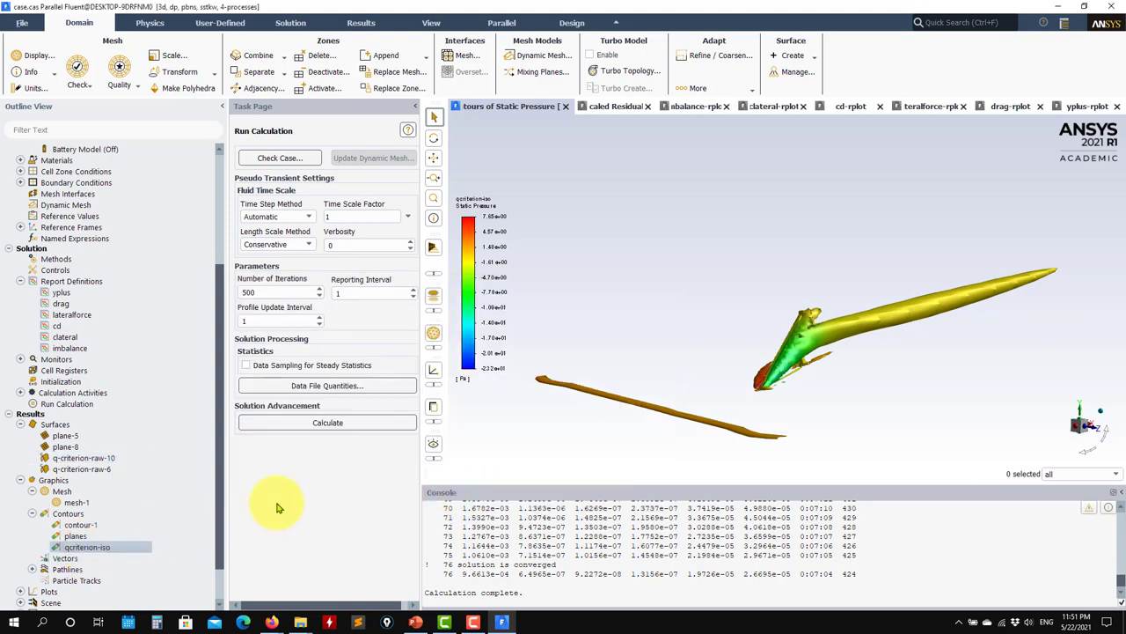
pyautogui.click(361, 474)
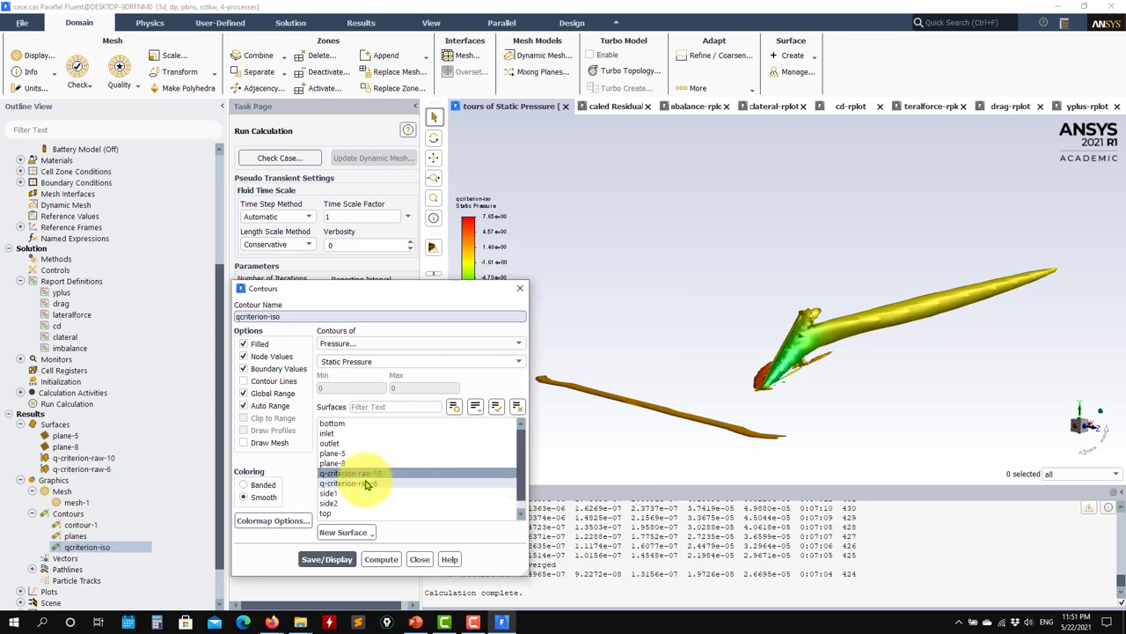
pyautogui.click(327, 561)
pyautogui.moveTo(763, 486); pyautogui.dragTo(414, 472)
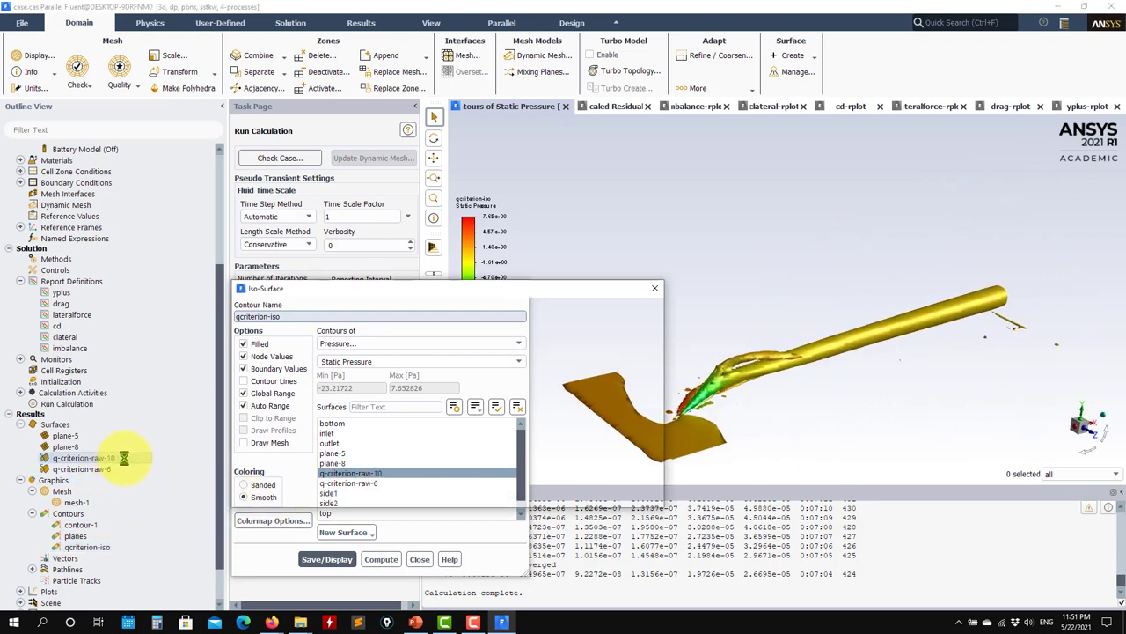
# Set the q-criterion-raw-10 iso-value to 10000, close its definition and redisplay the qcriterion-iso contour
pyautogui.doubleClick(81, 458)
pyautogui.click(293, 413)
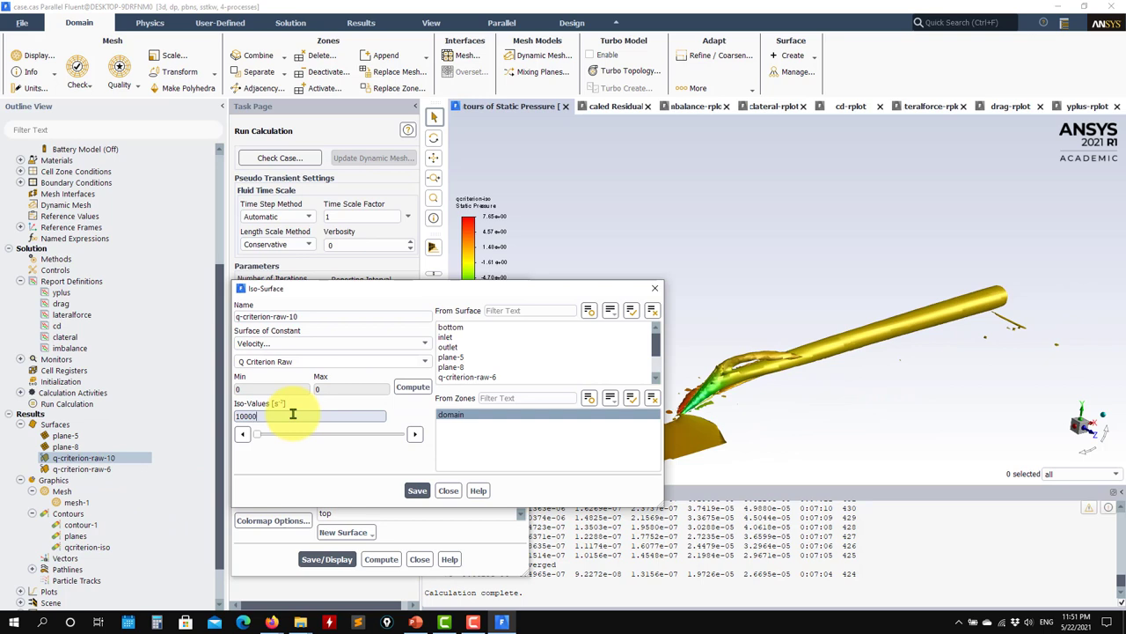
pyautogui.click(418, 492)
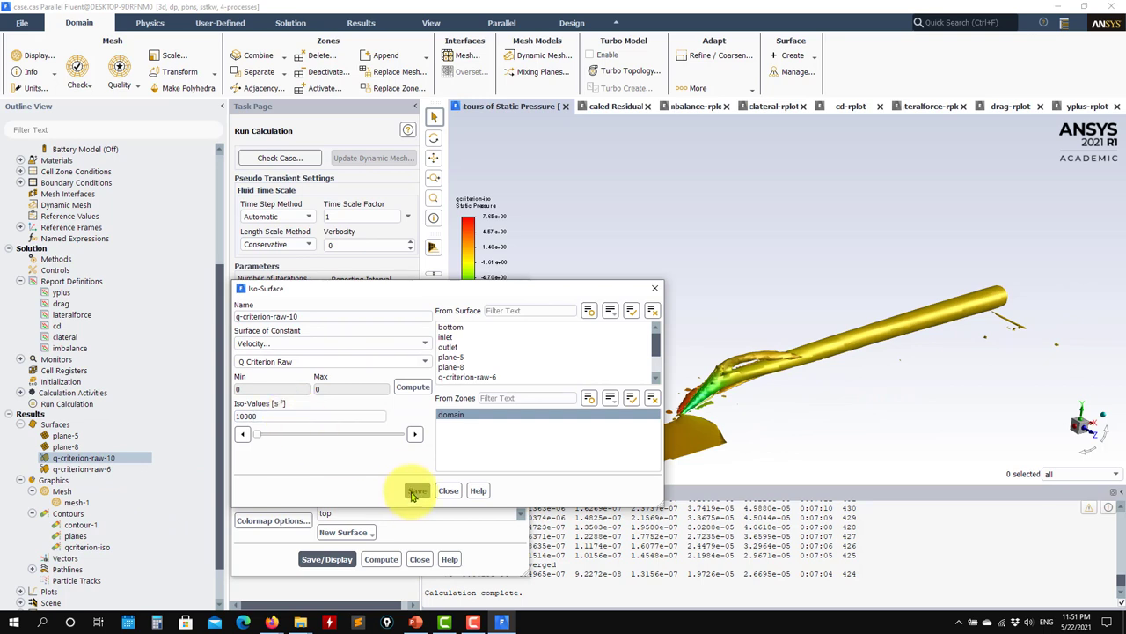
pyautogui.click(448, 490)
pyautogui.click(318, 560)
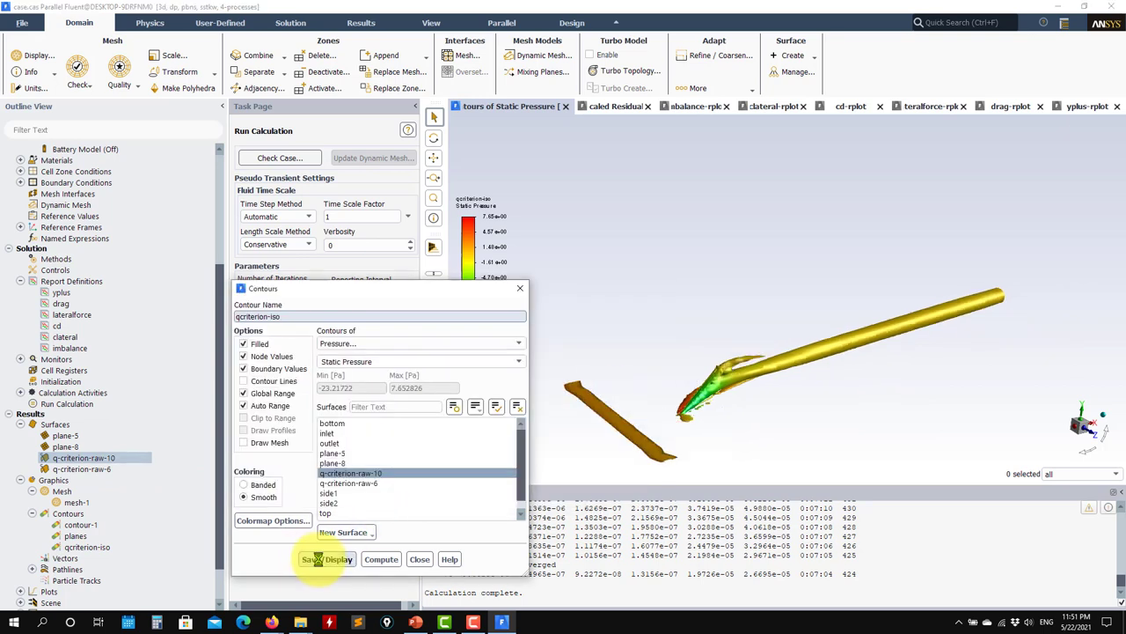
# Set the q-criterion-raw-10 iso-value to 50000, matching q-criterion-raw-6, and redisplay the qcriterion-iso contour
pyautogui.doubleClick(103, 468)
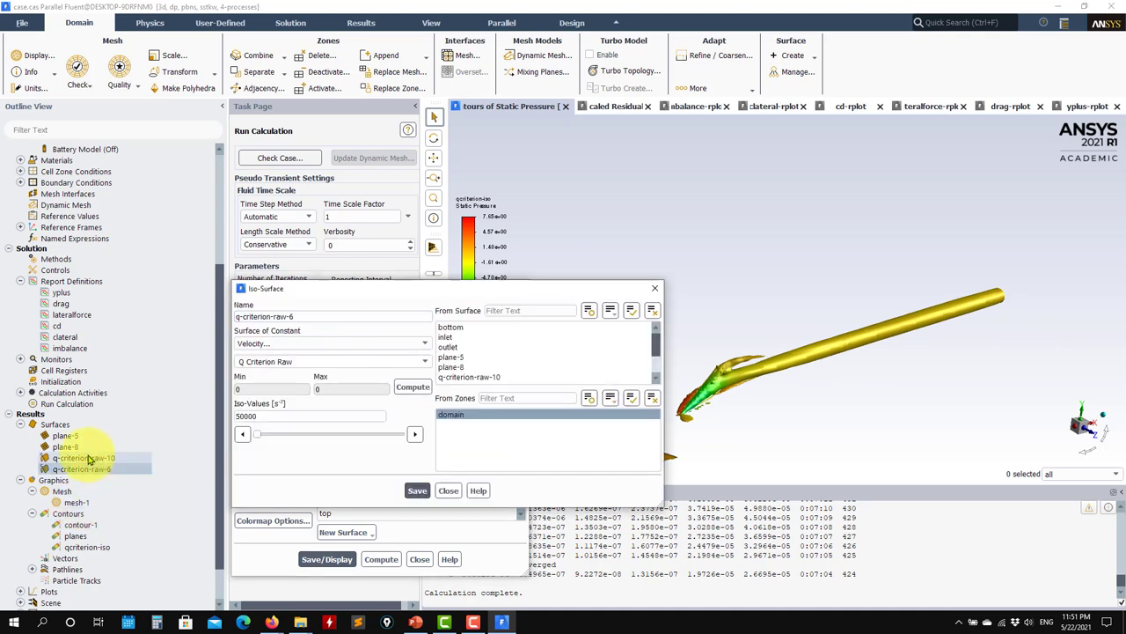
pyautogui.doubleClick(86, 458)
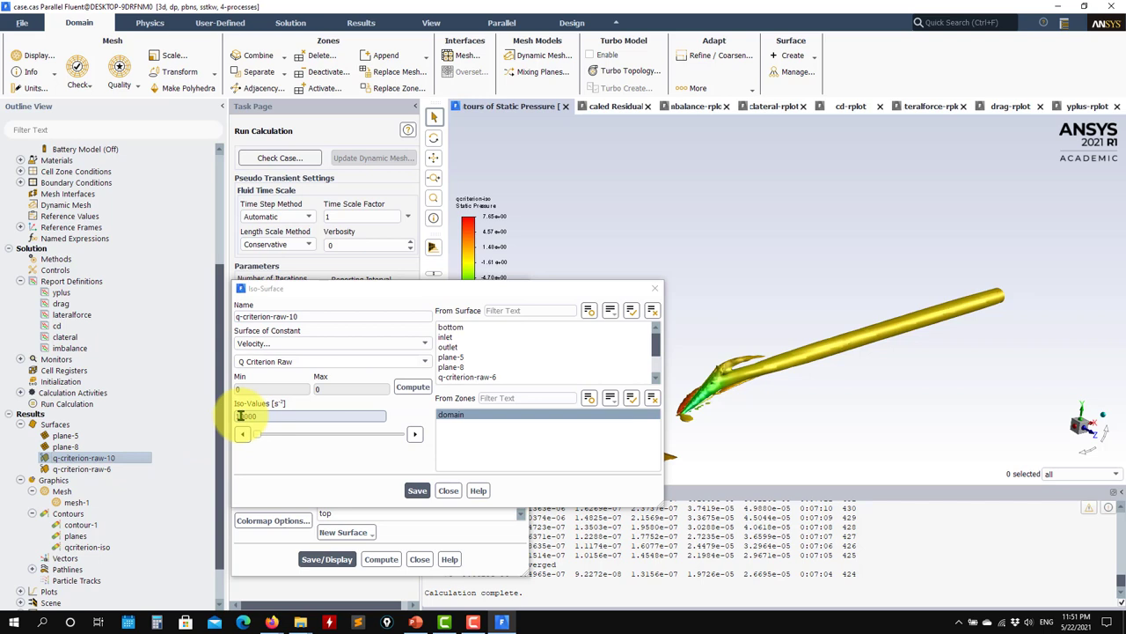
pyautogui.write('5')
pyautogui.click(415, 491)
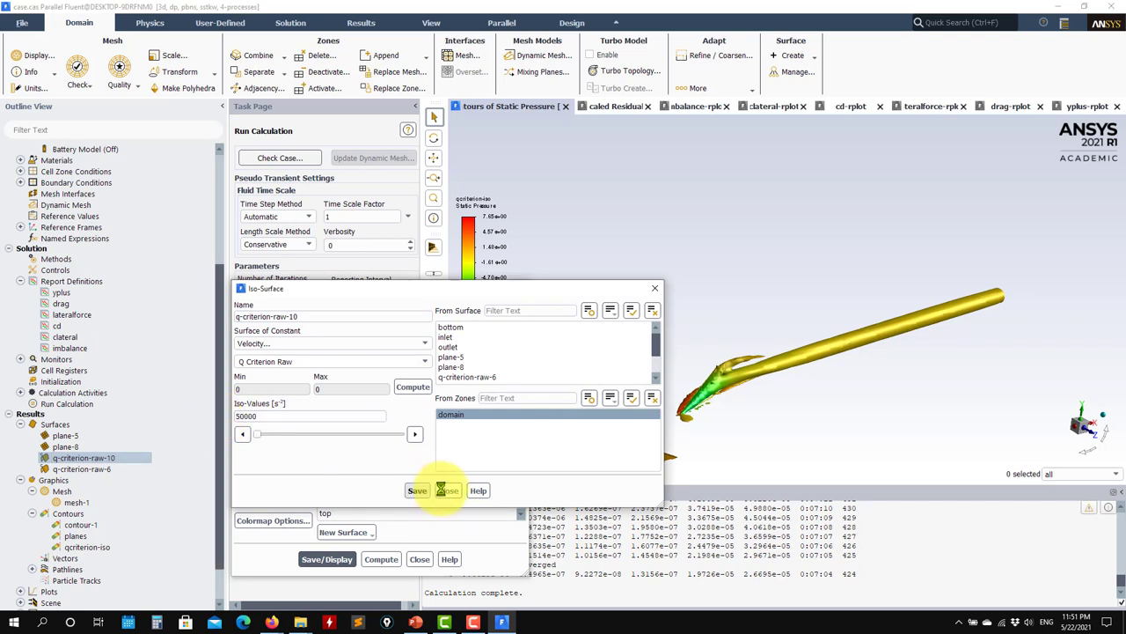
pyautogui.click(447, 491)
pyautogui.click(341, 560)
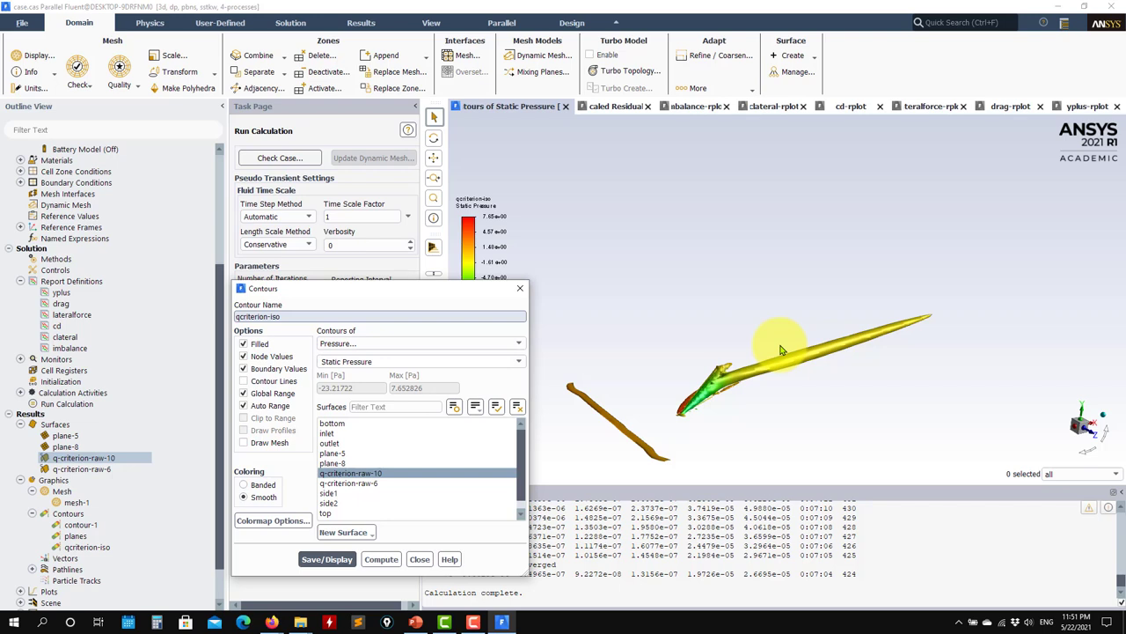
# Compare the displayed vortex with the tip vortex results slide in PowerPoint, return to Fluent and close the contour definition
pyautogui.click(416, 621)
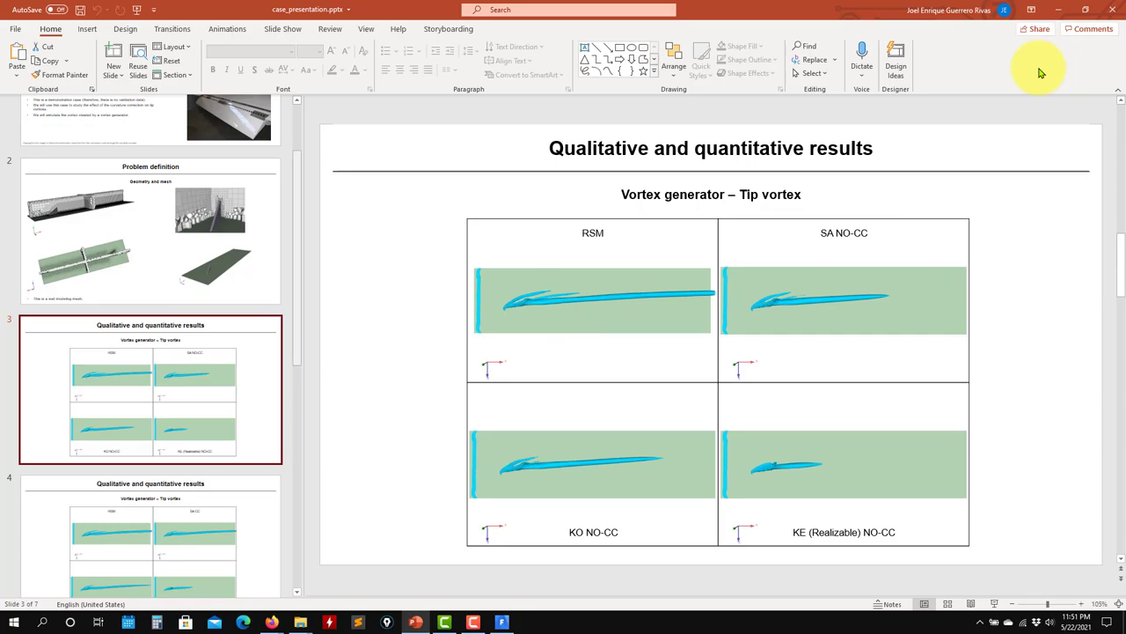
pyautogui.click(1058, 10)
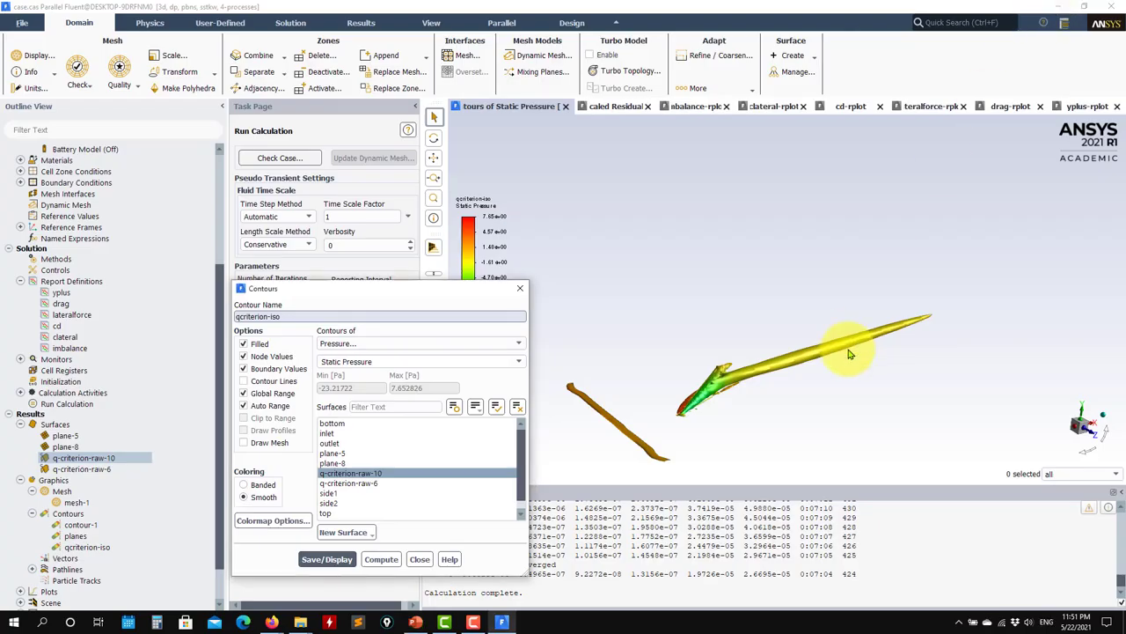
pyautogui.click(742, 388)
pyautogui.moveTo(742, 388); pyautogui.dragTo(642, 403)
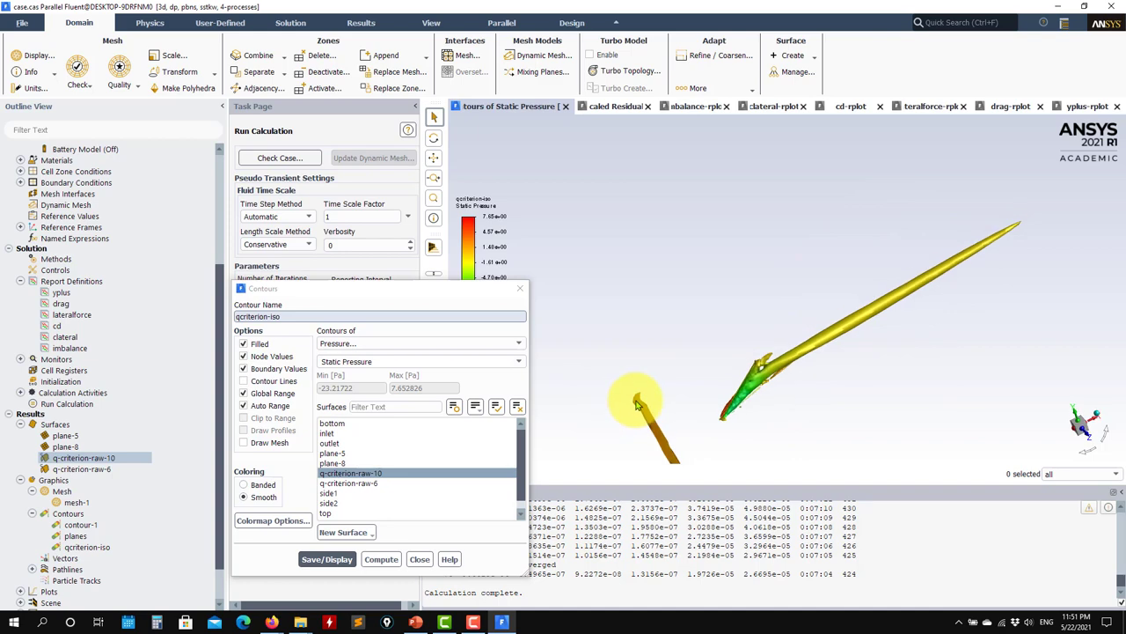
pyautogui.click(419, 559)
# Enable Curvature Correction in the SST k-omega viscous model and run the calculation for 500 iterations
pyautogui.scroll(1, 75, 381)
pyautogui.scroll(4, 74, 381)
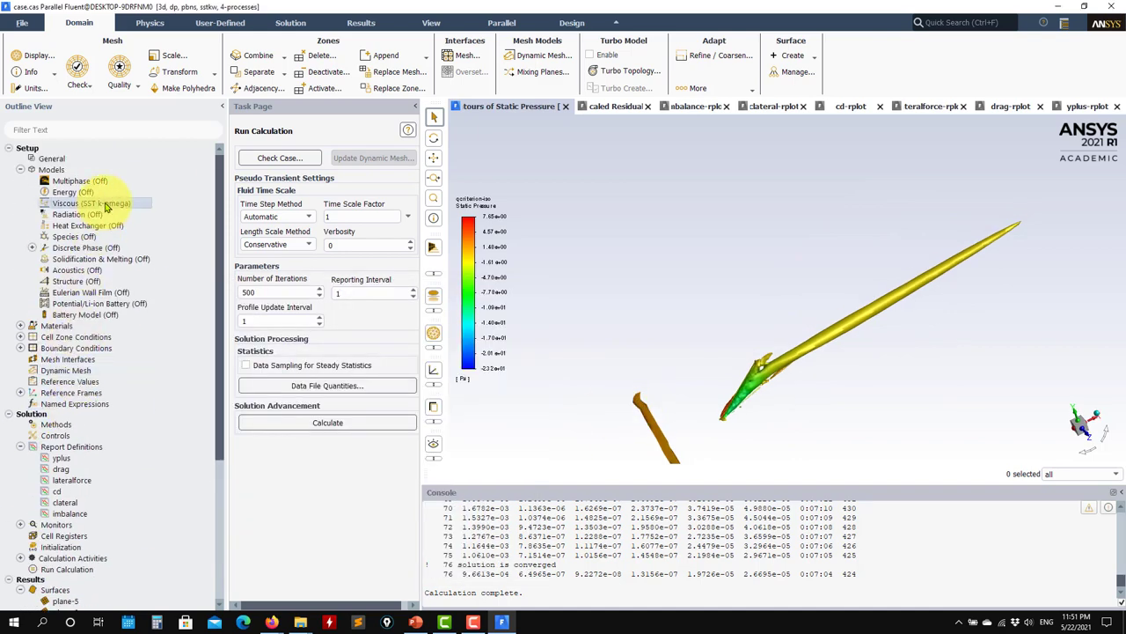
pyautogui.click(255, 405)
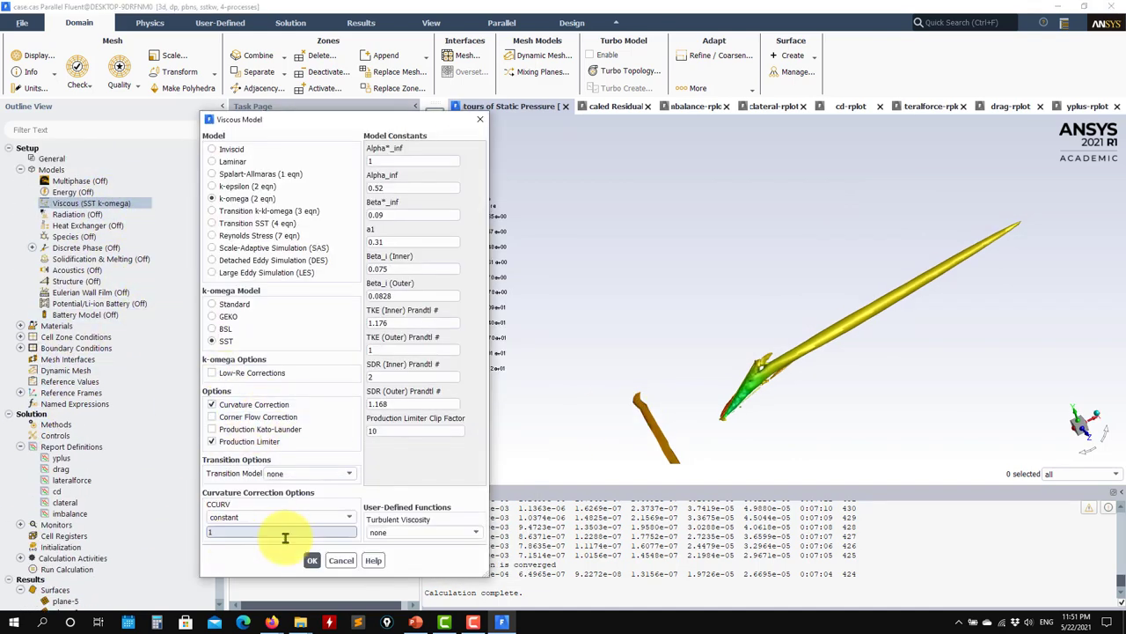
pyautogui.click(313, 563)
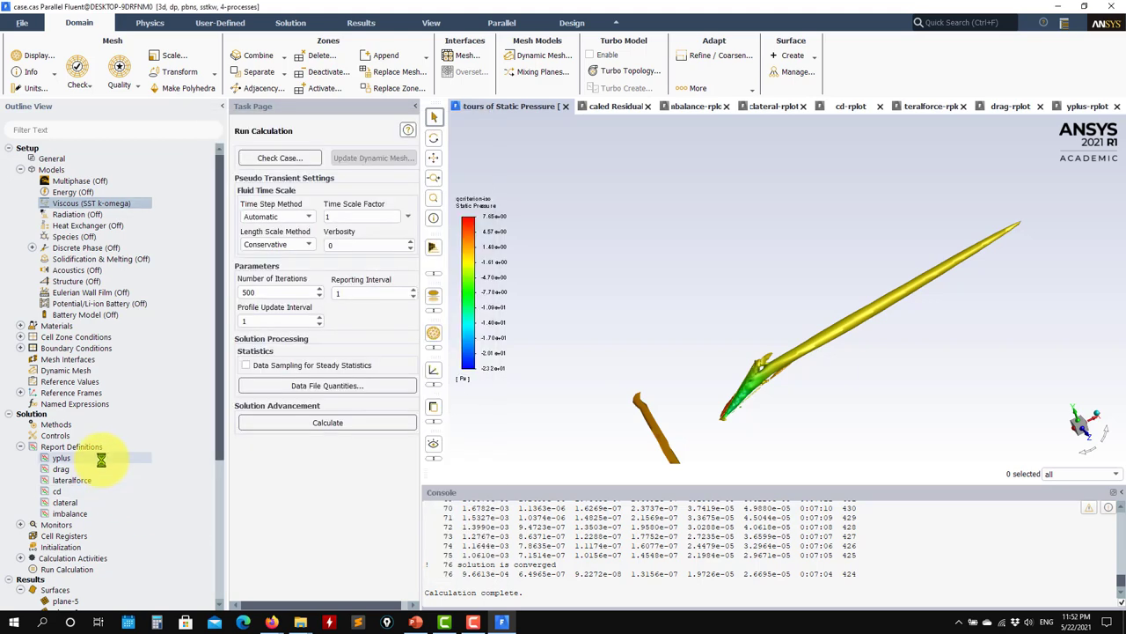
pyautogui.scroll(-2, 100, 461)
pyautogui.click(325, 423)
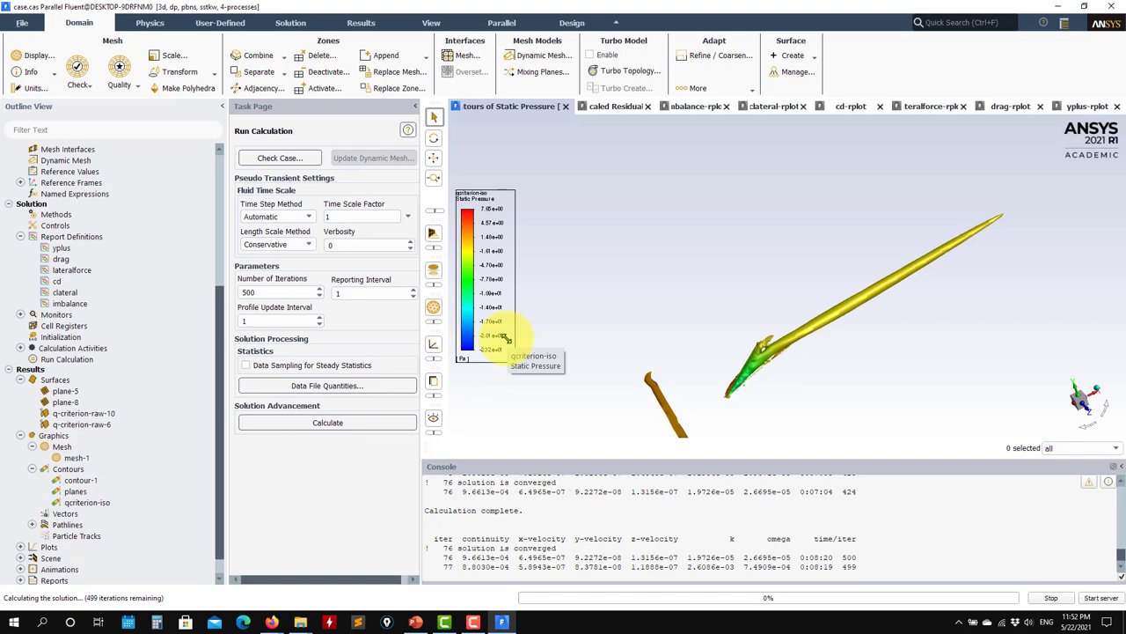
# Examine the scaled residuals and the cd, drag, lateral force and clateral plots for convergence
pyautogui.click(621, 106)
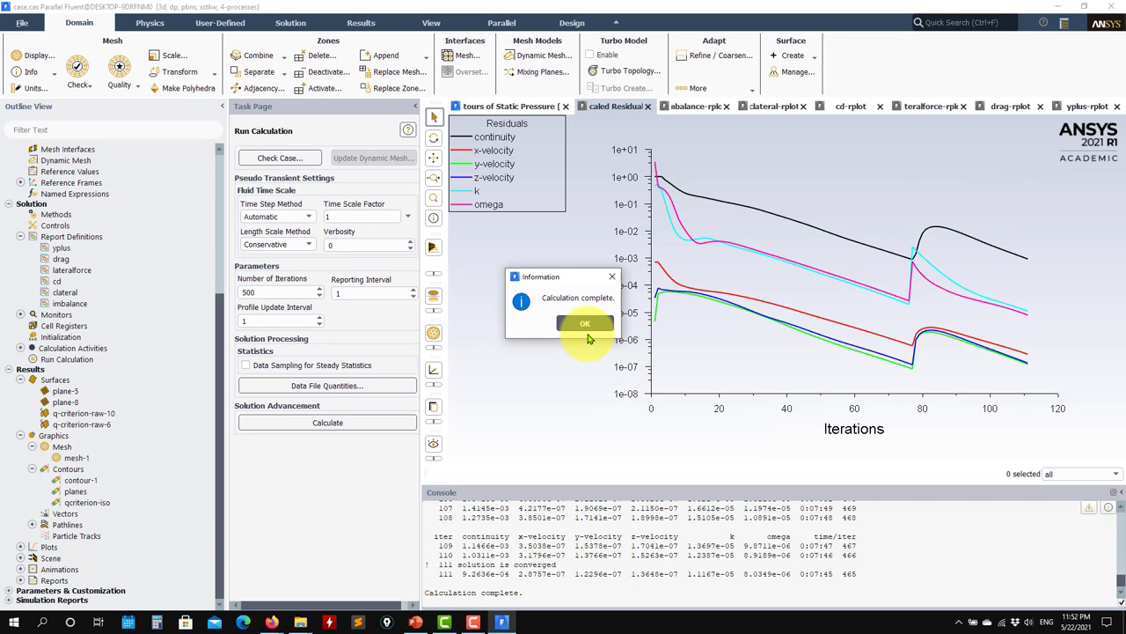
pyautogui.click(585, 323)
pyautogui.click(854, 106)
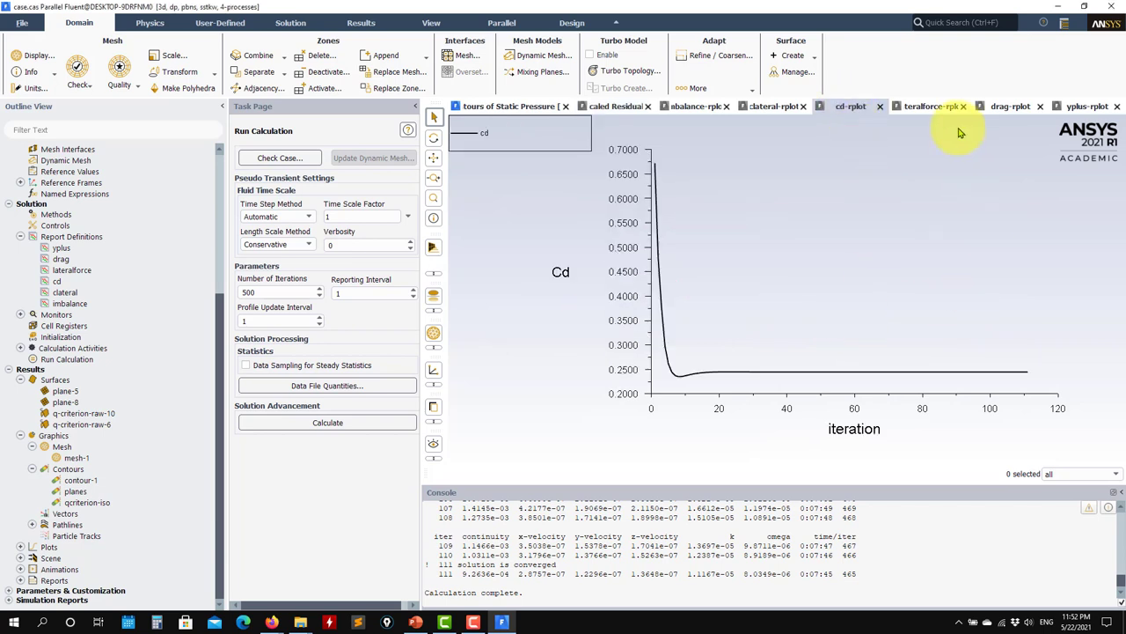
pyautogui.click(1011, 107)
pyautogui.click(920, 106)
pyautogui.click(774, 107)
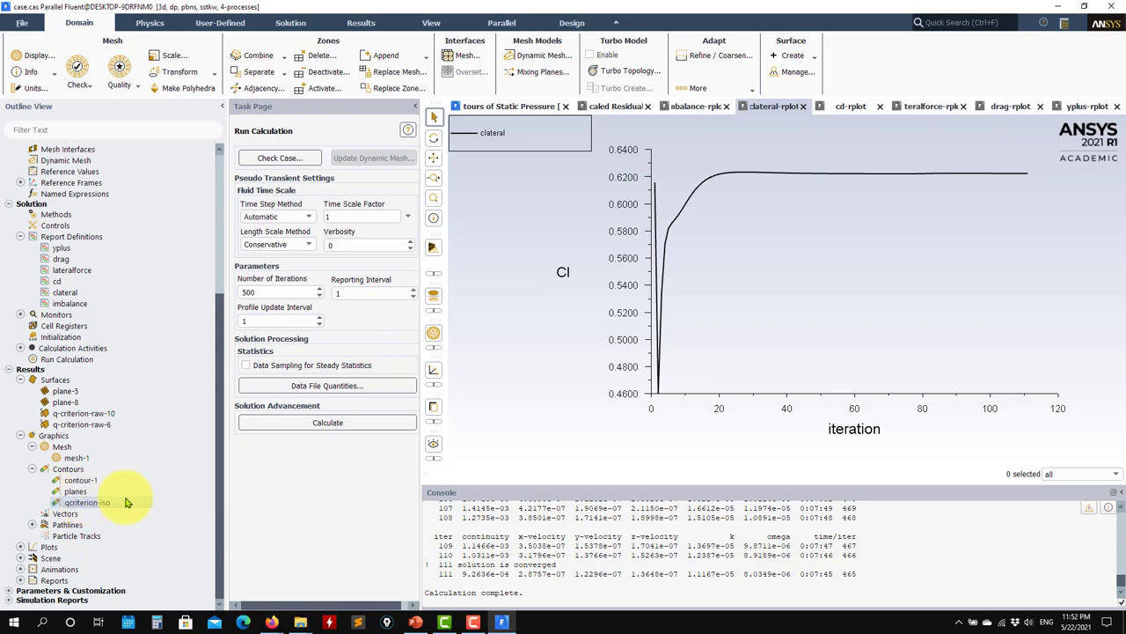
# Redisplay the qcriterion-iso contour with the new solution and inspect the tip vortex
pyautogui.doubleClick(97, 503)
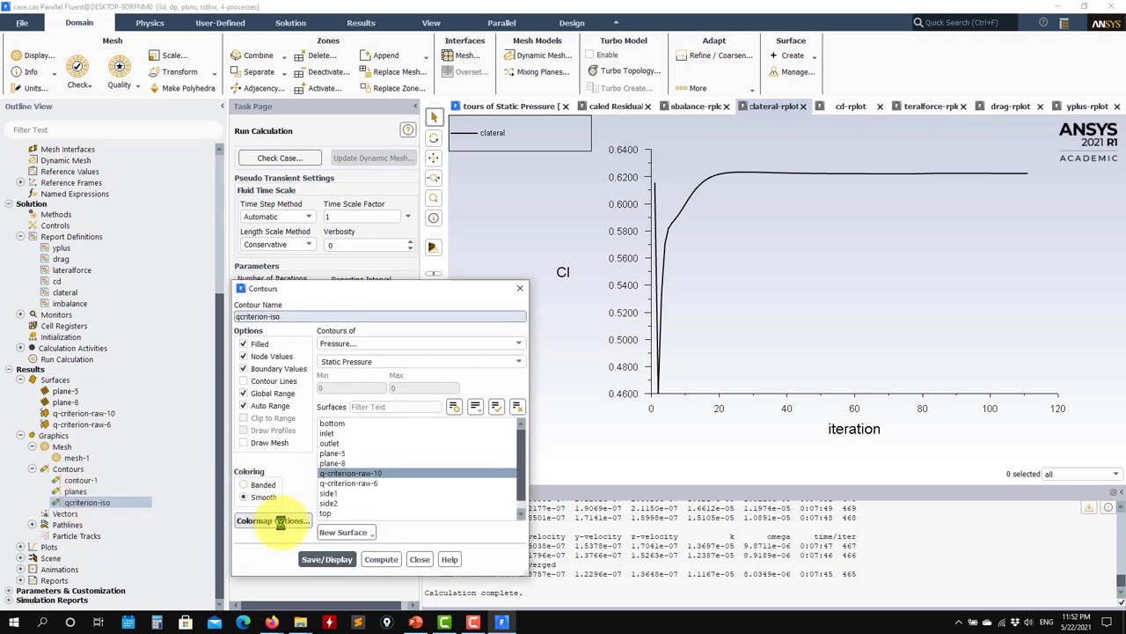
pyautogui.click(325, 560)
pyautogui.moveTo(1021, 259)
pyautogui.mouseDown()
pyautogui.moveTo(1117, 271)
pyautogui.moveTo(893, 288)
pyautogui.mouseUp()
pyautogui.moveTo(732, 328); pyautogui.dragTo(717, 347)
# Add the bottom surface to the qcriterion-iso contour, display it, inspect the vortex around the vane and close the definition
pyautogui.scroll(-1, 419, 458)
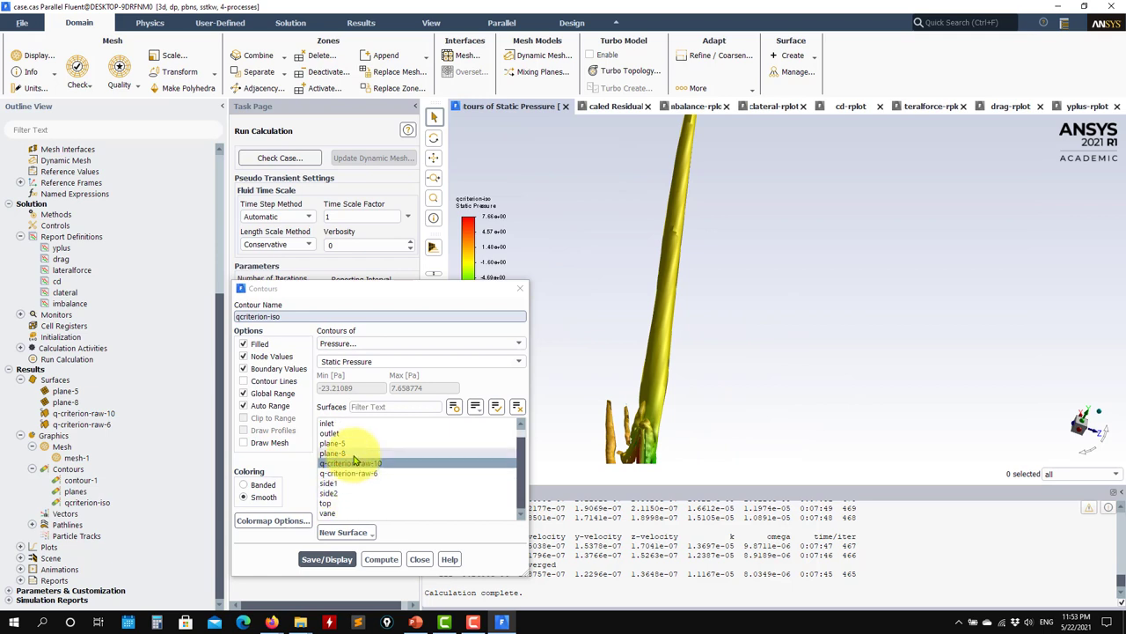
pyautogui.scroll(1, 350, 431)
pyautogui.click(337, 554)
pyautogui.moveTo(643, 335); pyautogui.dragTo(663, 428)
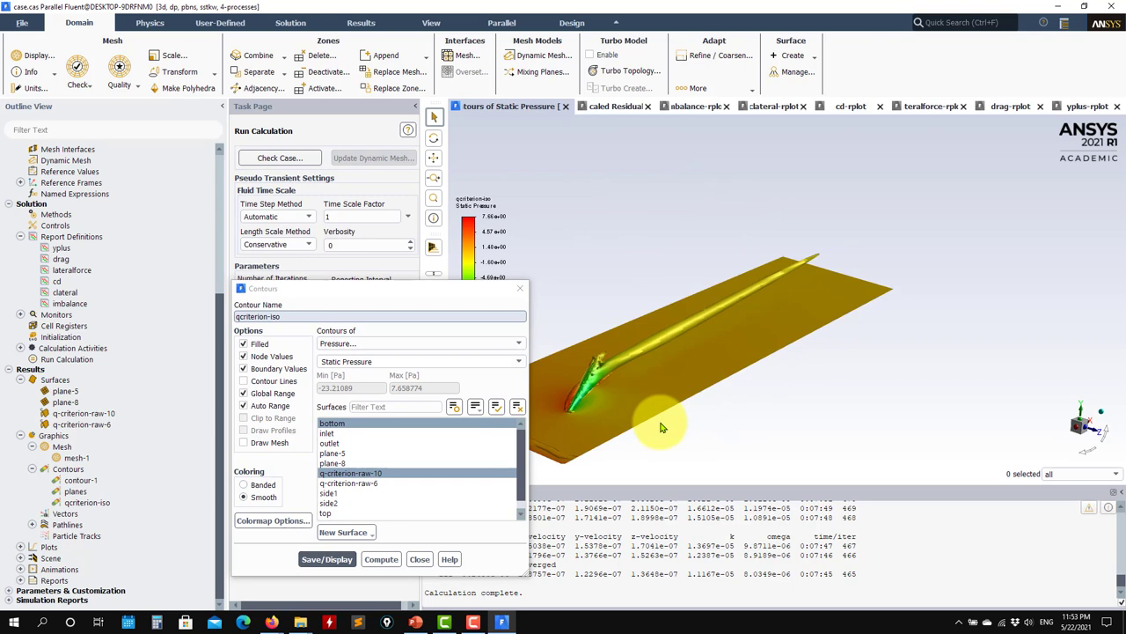
pyautogui.moveTo(663, 427); pyautogui.dragTo(632, 282)
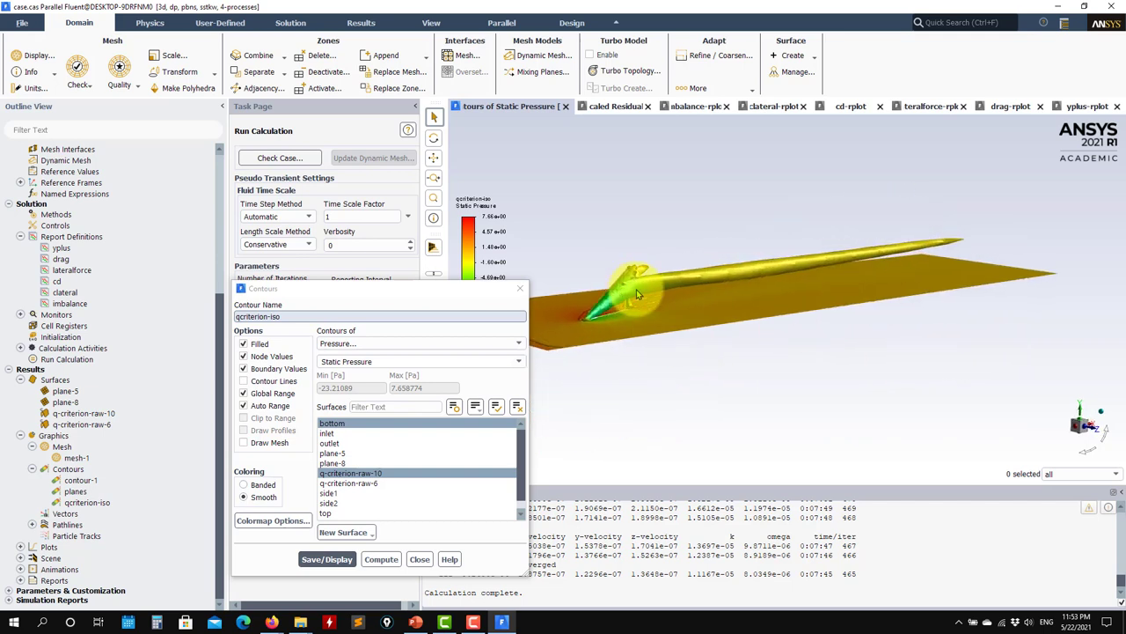
pyautogui.moveTo(661, 334); pyautogui.dragTo(935, 264)
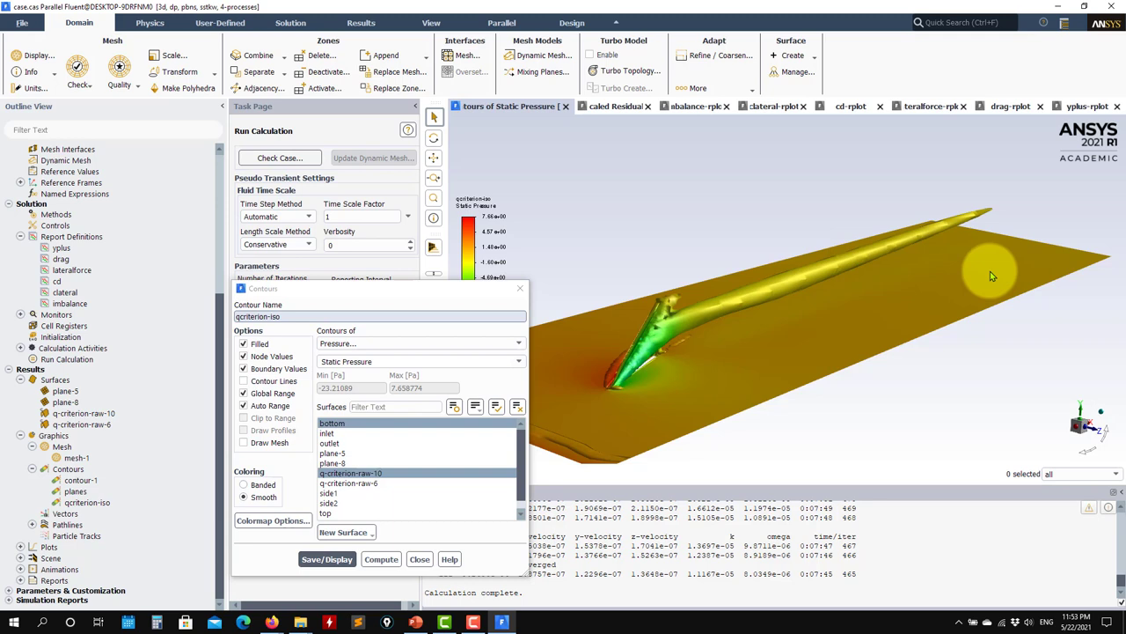
pyautogui.moveTo(950, 290); pyautogui.dragTo(954, 282)
pyautogui.moveTo(832, 330); pyautogui.dragTo(867, 340)
pyautogui.moveTo(723, 302); pyautogui.dragTo(440, 569)
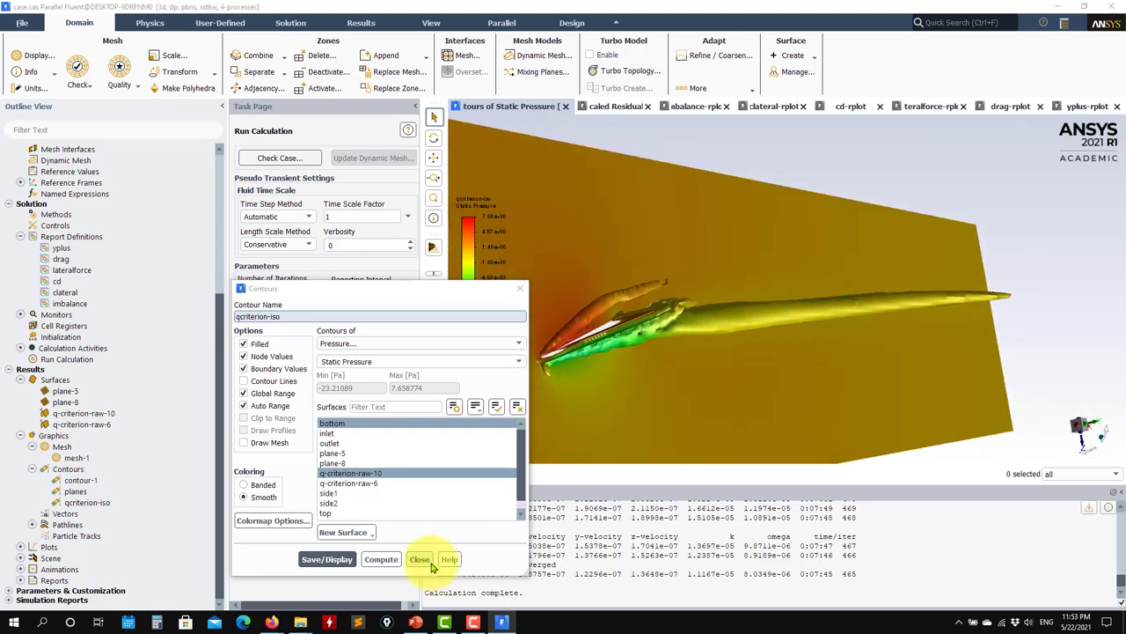
pyautogui.click(421, 559)
# Switch the viscous model to Spalart-Allmaras (1 eqn) with Curvature Correction kept on, and start the calculation
pyautogui.scroll(5, 185, 405)
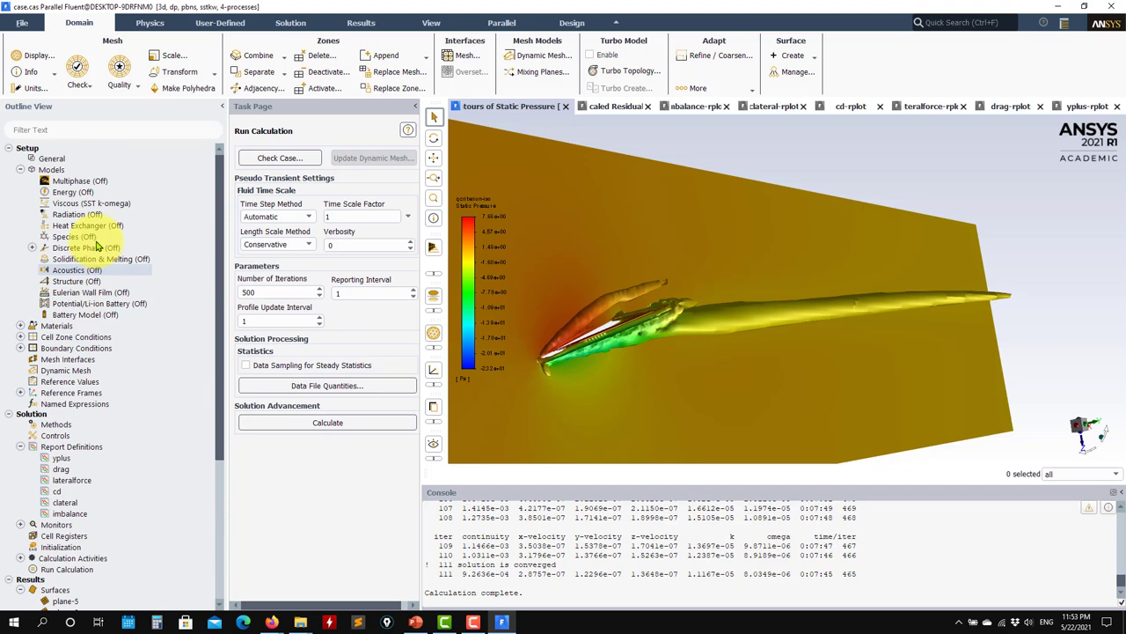
pyautogui.doubleClick(115, 204)
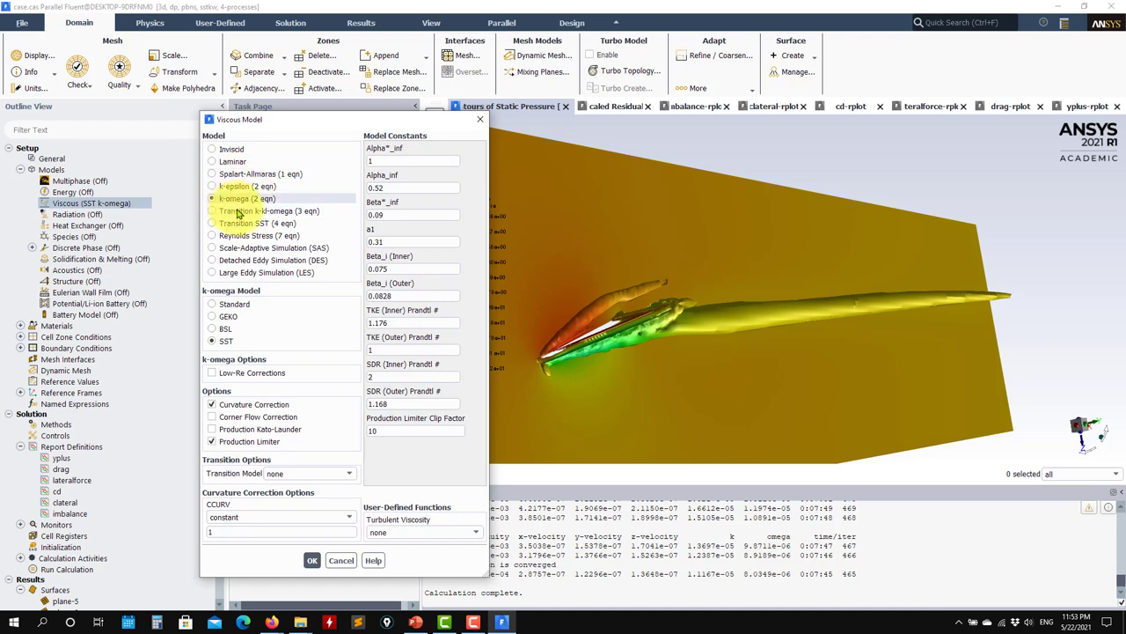
pyautogui.click(273, 173)
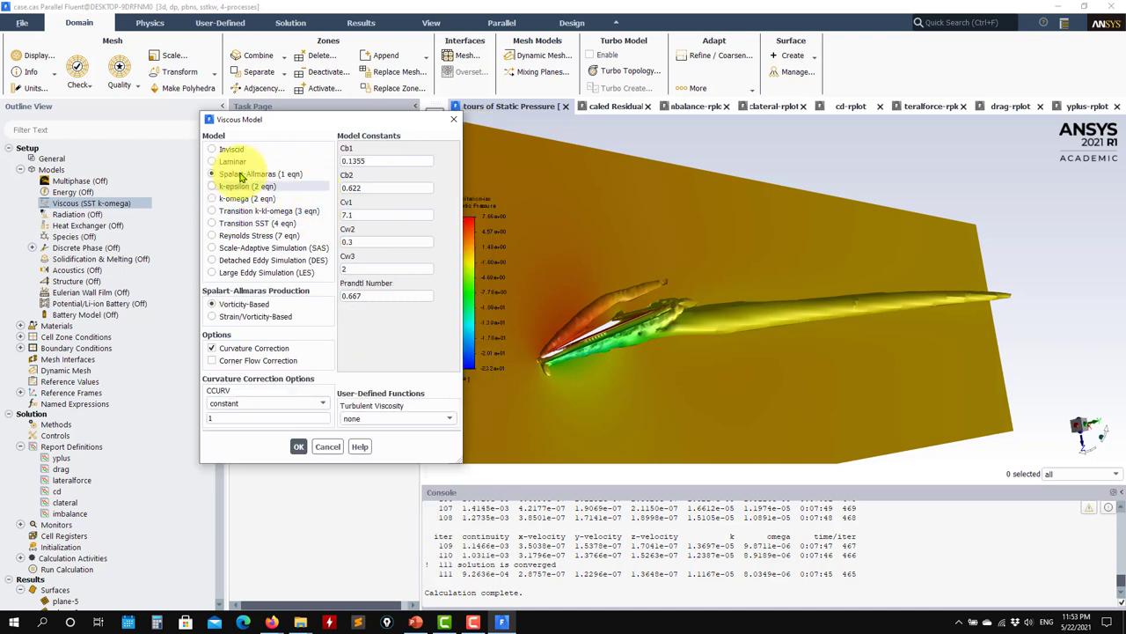
pyautogui.click(304, 424)
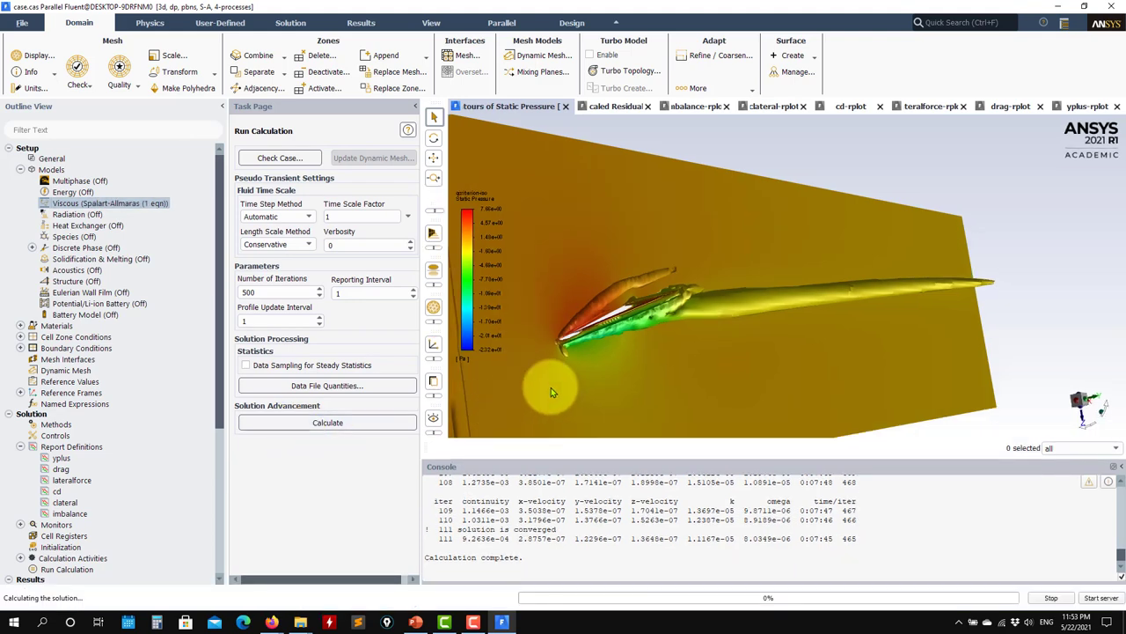
# Monitor the scaled residuals of the running Spalart-Allmaras calculation and stop it
pyautogui.moveTo(758, 325); pyautogui.dragTo(758, 357)
pyautogui.click(616, 107)
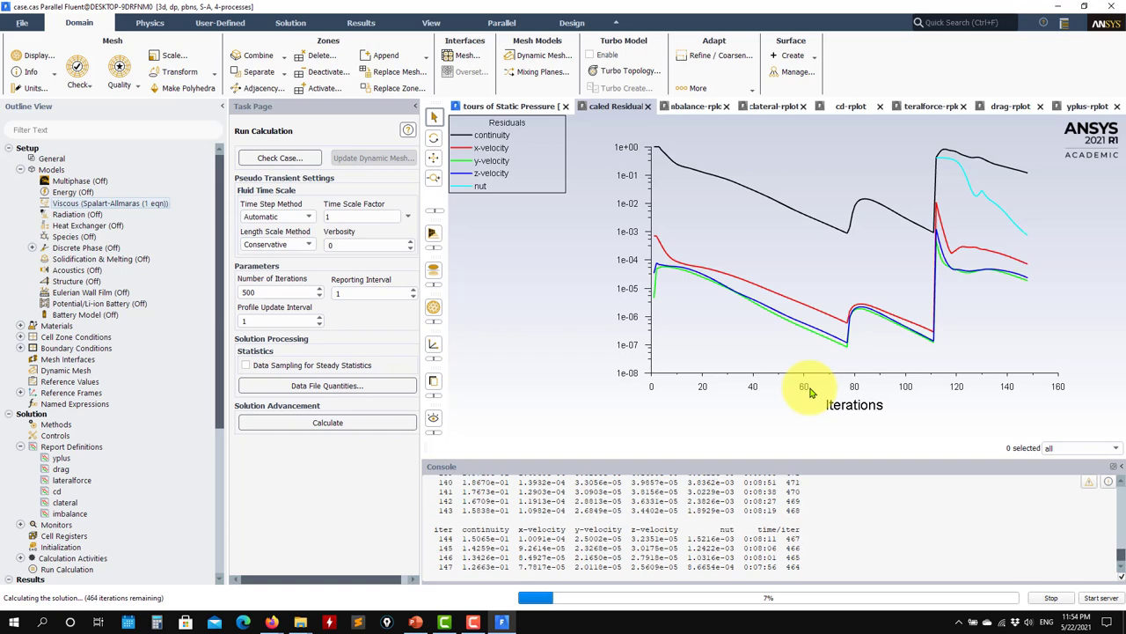
pyautogui.click(1050, 597)
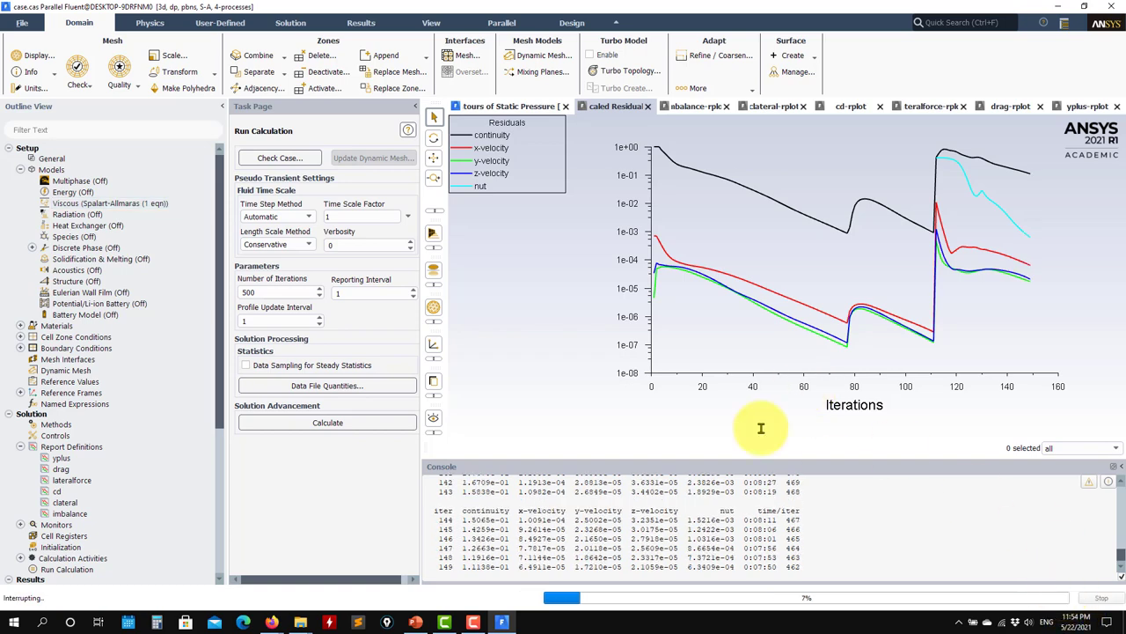
# Set the Spalart-Allmaras production to Strain/Vorticity-Based, run the calculation until it completes and dismiss the completion notice
pyautogui.doubleClick(132, 205)
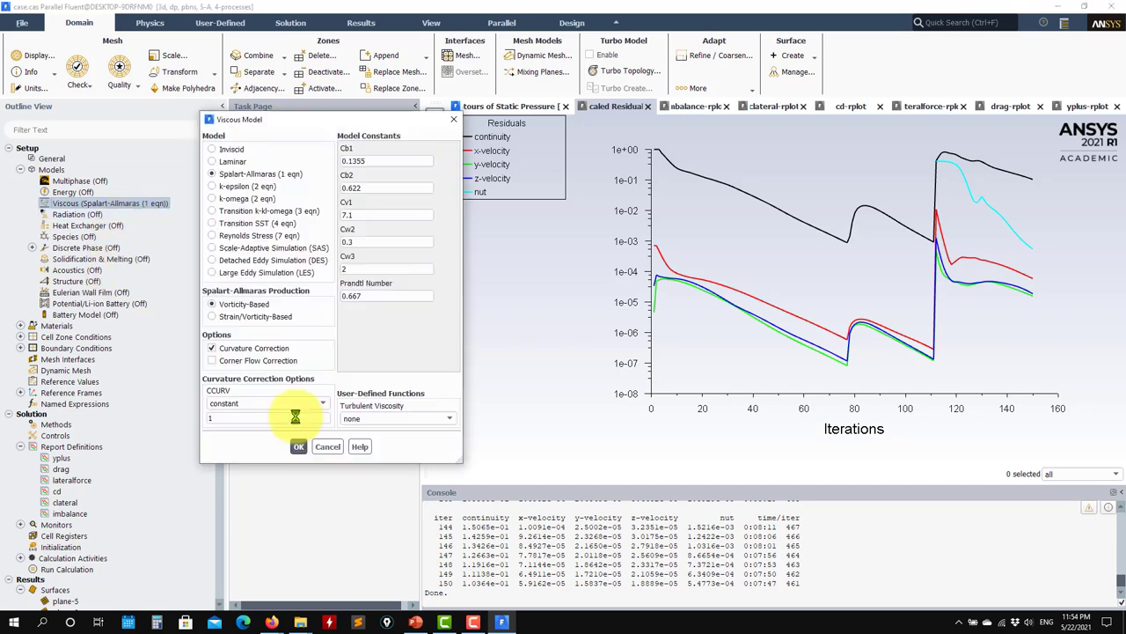
pyautogui.click(235, 319)
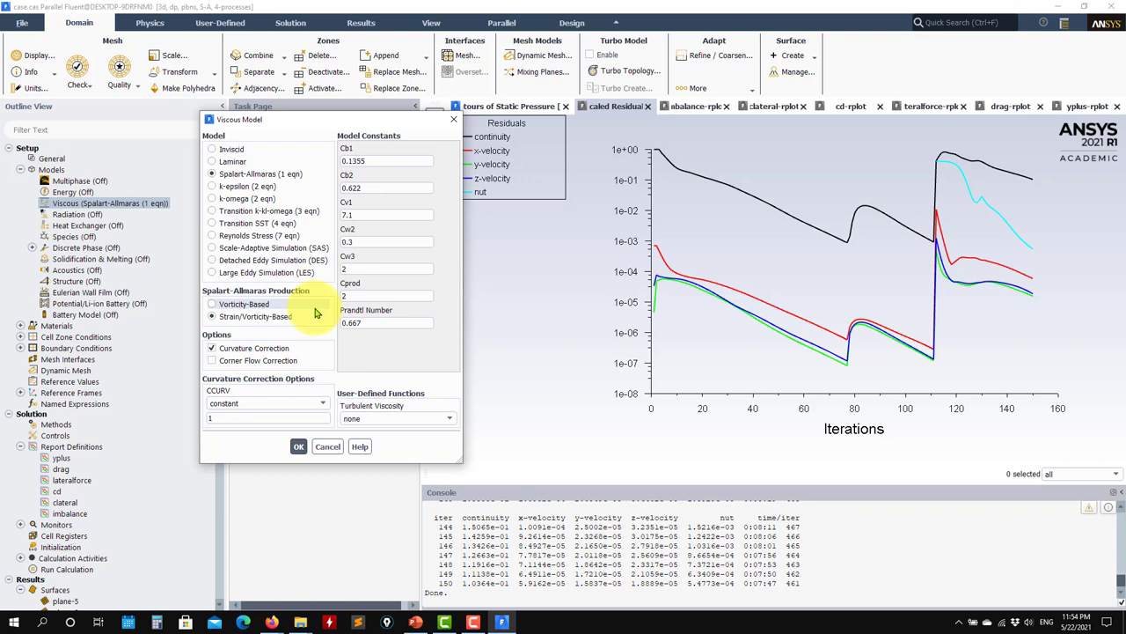
pyautogui.click(270, 305)
pyautogui.click(264, 315)
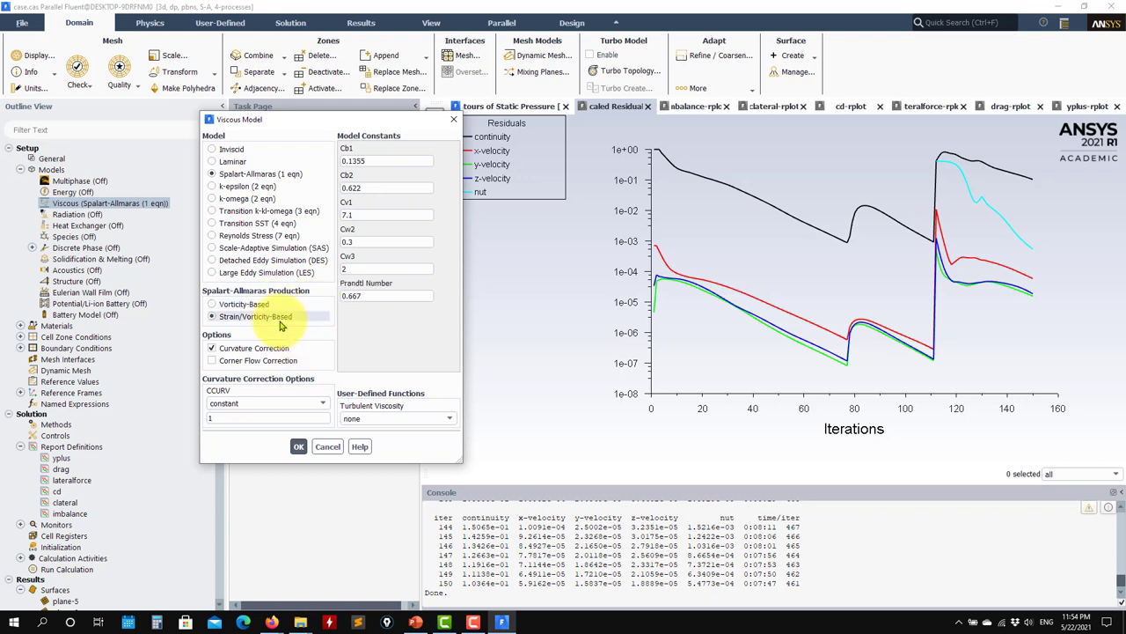
pyautogui.click(297, 447)
pyautogui.click(290, 422)
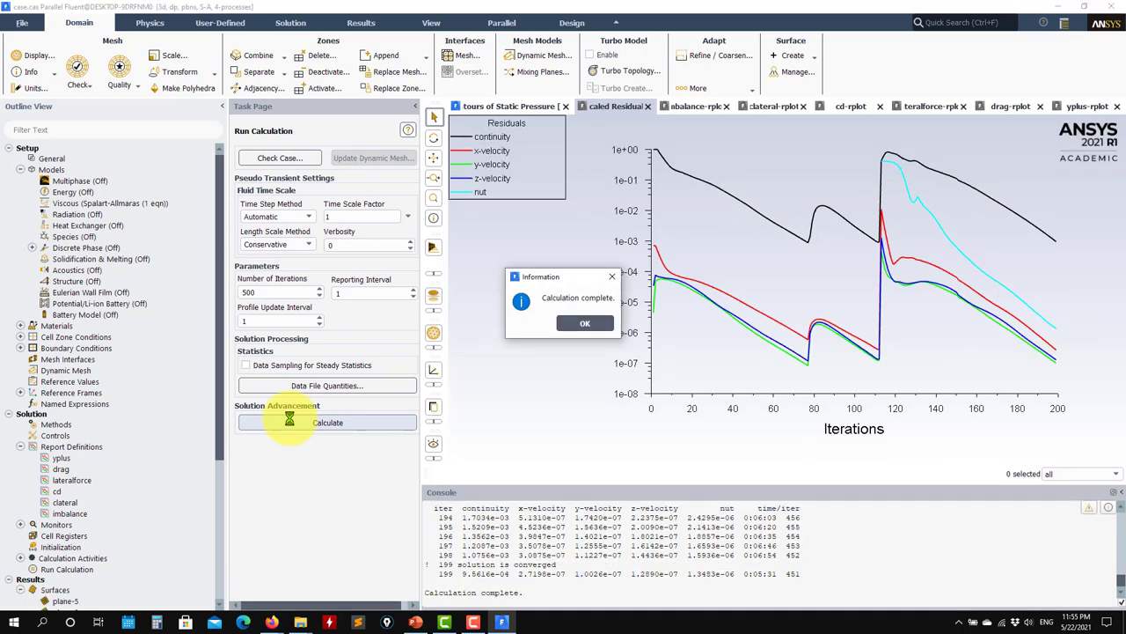
pyautogui.click(584, 323)
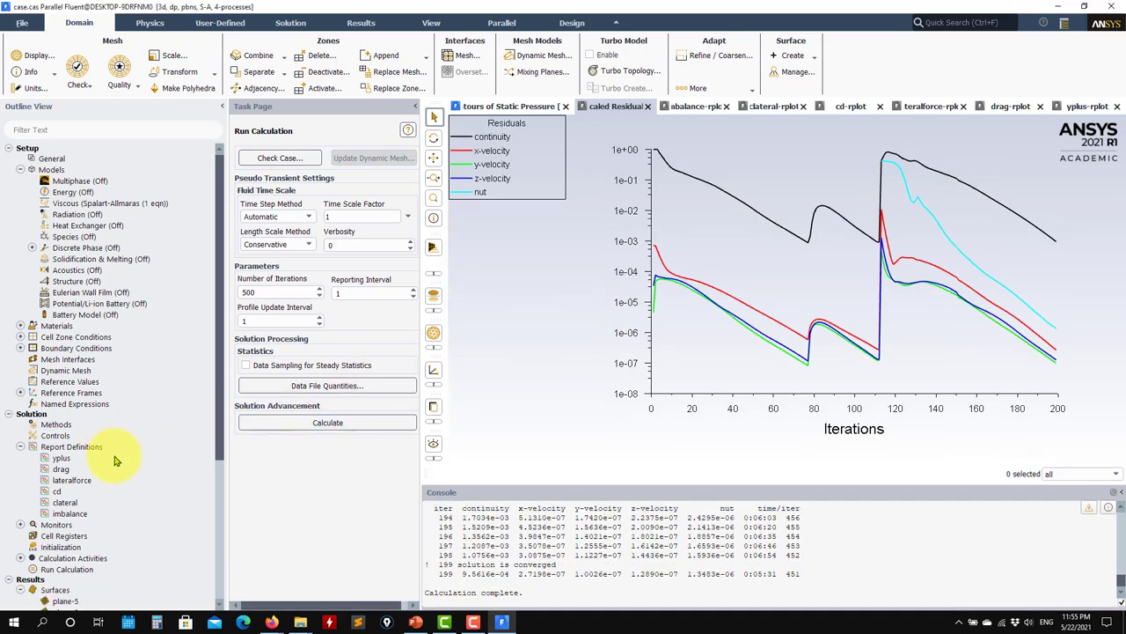
# Redisplay the qcriterion-iso contour with the Spalart-Allmaras solution and inspect the tip vortex behind the vane
pyautogui.scroll(-5, 106, 476)
pyautogui.scroll(-2, 101, 496)
pyautogui.doubleClick(86, 502)
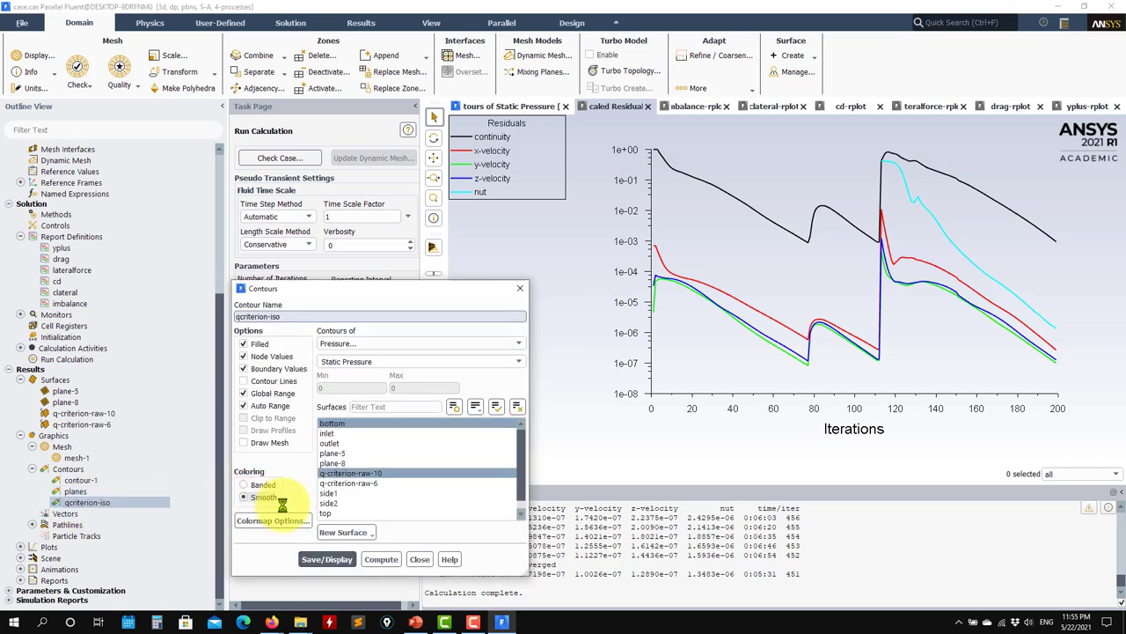
pyautogui.click(326, 559)
pyautogui.moveTo(983, 356)
pyautogui.mouseDown()
pyautogui.moveTo(792, 343)
pyautogui.moveTo(854, 245)
pyautogui.moveTo(918, 261)
pyautogui.moveTo(850, 267)
pyautogui.moveTo(962, 272)
pyautogui.moveTo(830, 282)
pyautogui.moveTo(1030, 323)
pyautogui.moveTo(898, 373)
pyautogui.moveTo(901, 291)
pyautogui.moveTo(767, 282)
pyautogui.moveTo(842, 302)
pyautogui.moveTo(802, 365)
pyautogui.moveTo(931, 331)
pyautogui.moveTo(916, 350)
pyautogui.moveTo(898, 275)
pyautogui.moveTo(937, 278)
pyautogui.moveTo(750, 336)
pyautogui.moveTo(834, 315)
pyautogui.moveTo(881, 252)
pyautogui.moveTo(777, 304)
pyautogui.moveTo(780, 252)
pyautogui.moveTo(636, 238)
pyautogui.moveTo(774, 234)
pyautogui.moveTo(878, 253)
pyautogui.moveTo(764, 349)
pyautogui.moveTo(647, 493)
pyautogui.mouseUp()
pyautogui.moveTo(467, 301); pyautogui.dragTo(416, 201)
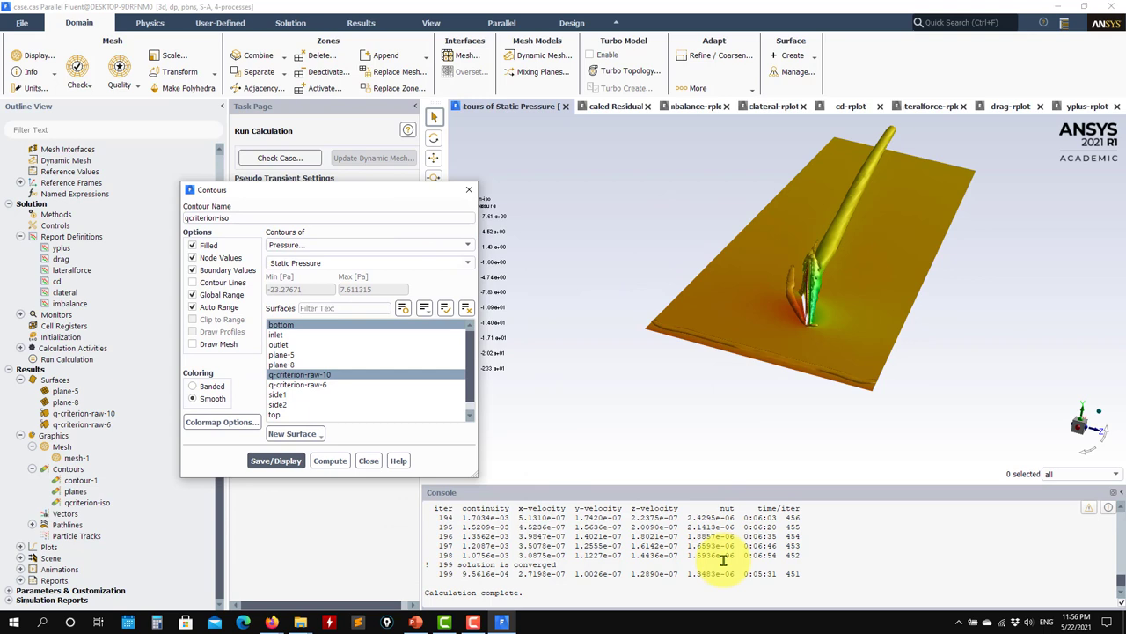
# Review the cd convergence plot and close the contour definition
pyautogui.click(850, 106)
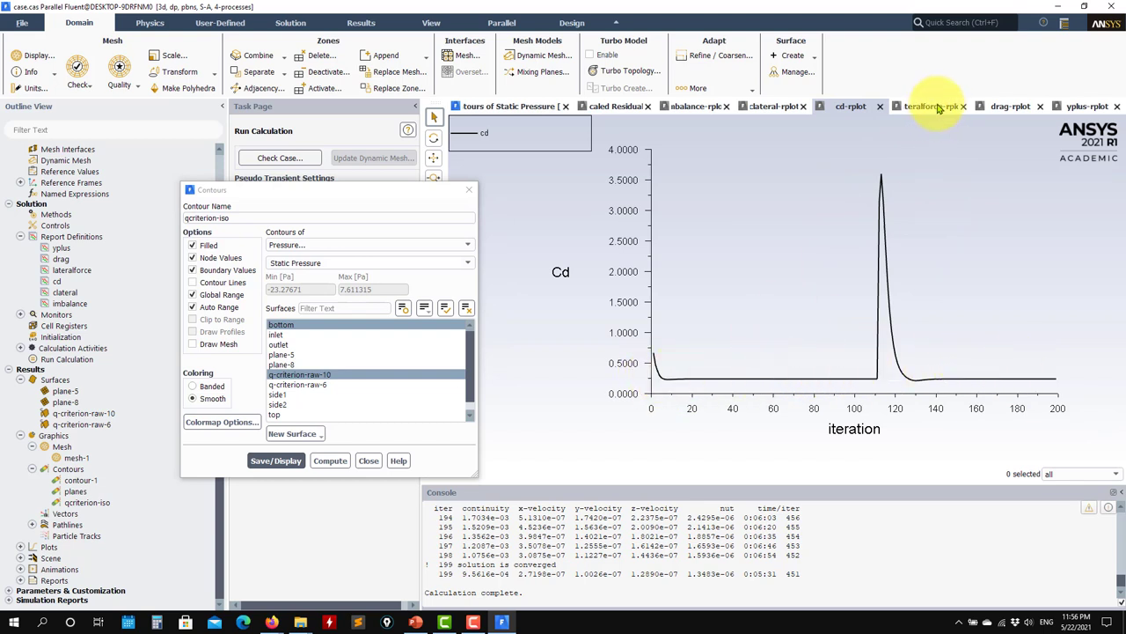
pyautogui.click(1056, 7)
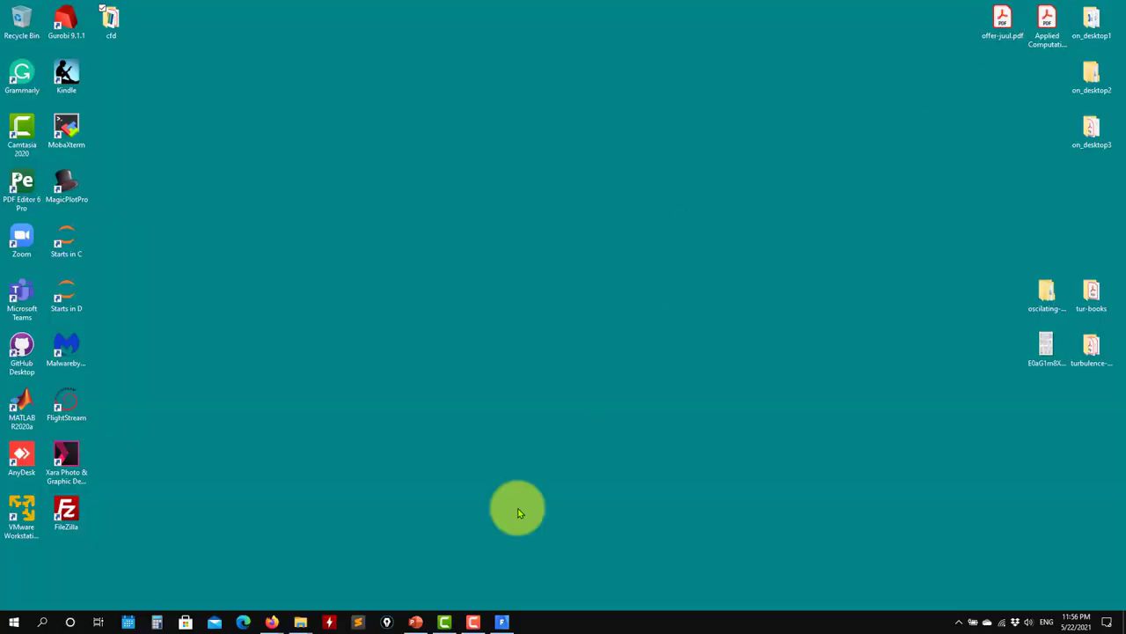
pyautogui.click(503, 622)
pyautogui.click(372, 531)
# Switch the viscous model to Reynolds Stress (7 eqn) with Linear Pressure-Strain and Pressure Gradient Effects, and start the calculation
pyautogui.scroll(3, 186, 382)
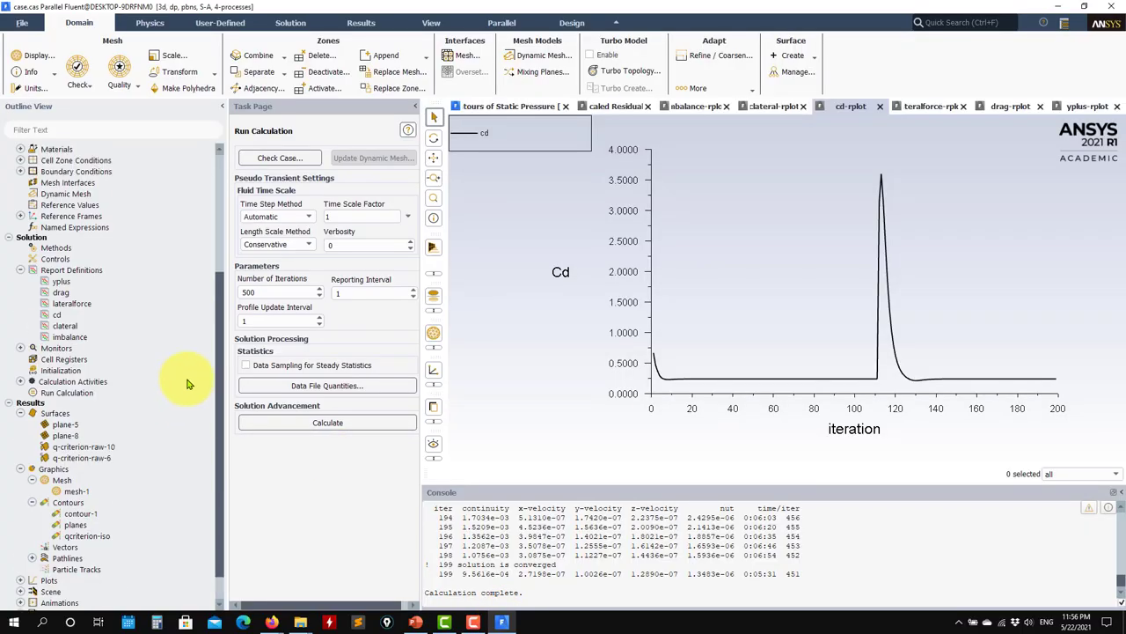
pyautogui.doubleClick(141, 203)
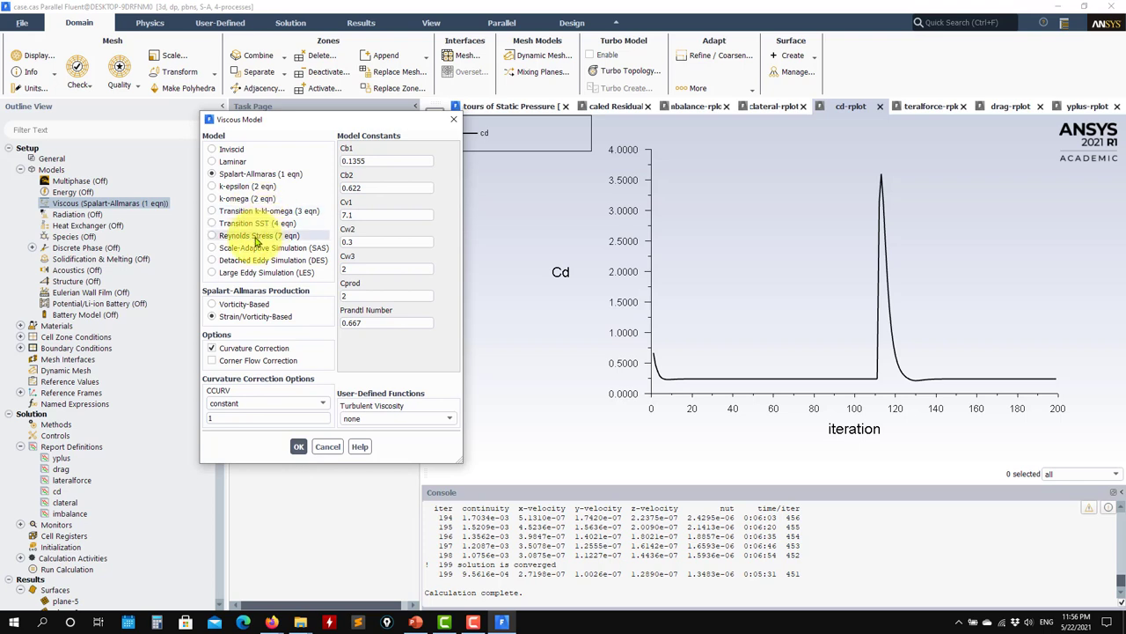
pyautogui.click(212, 235)
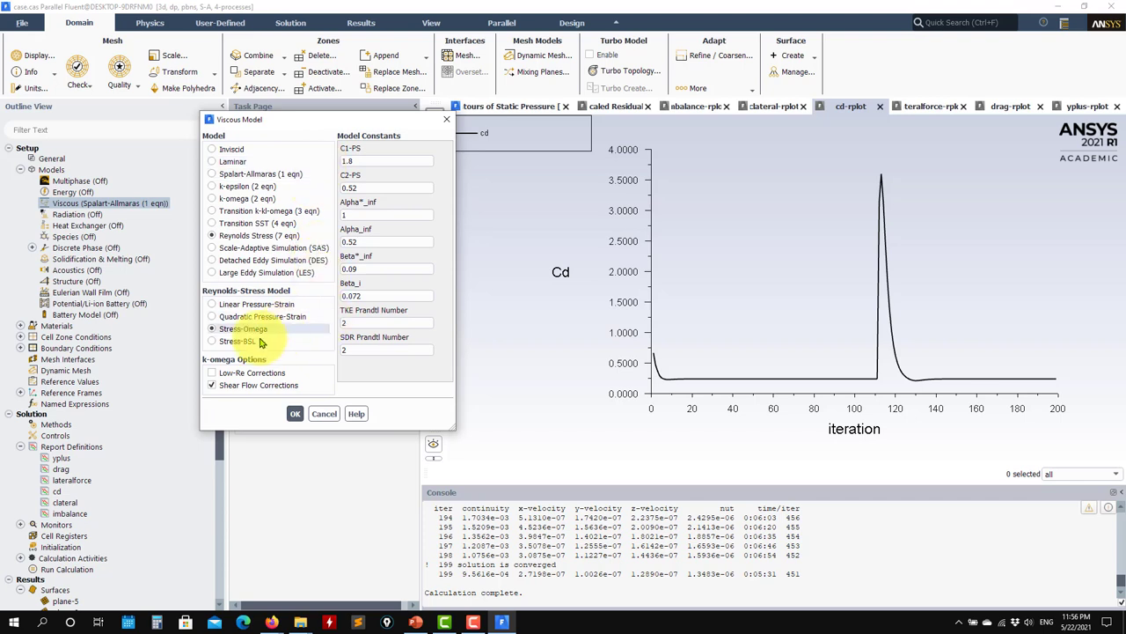
pyautogui.click(229, 306)
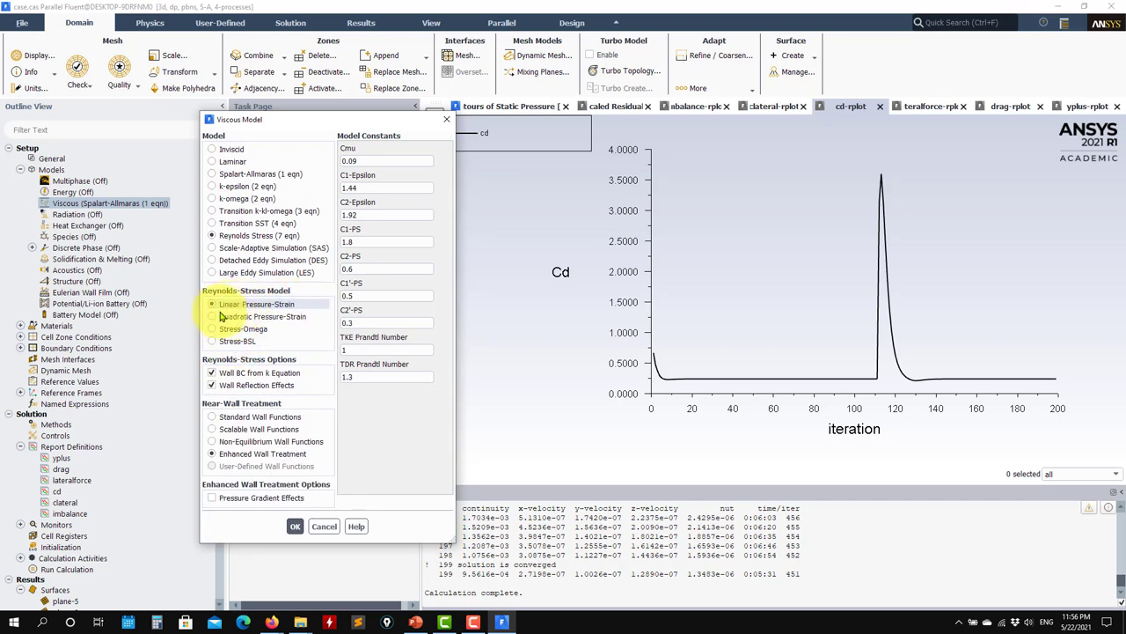
pyautogui.click(232, 497)
pyautogui.click(298, 525)
pyautogui.click(302, 423)
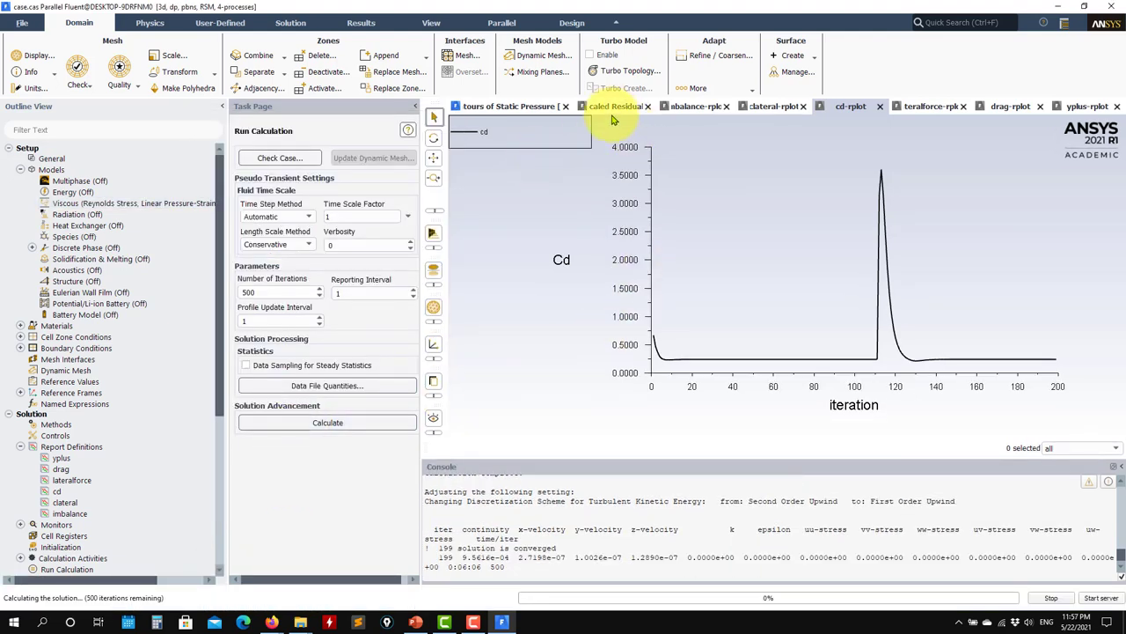
# Monitor the scaled residuals, cd and lateral force plots of the Reynolds Stress run, and stop the calculation
pyautogui.click(614, 105)
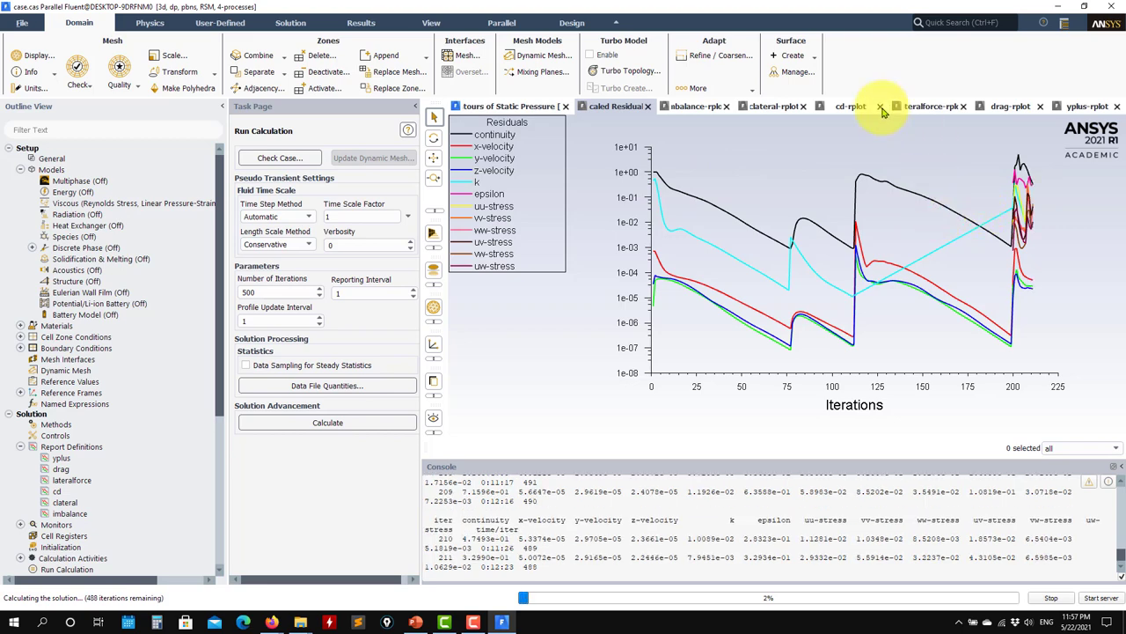
pyautogui.click(852, 106)
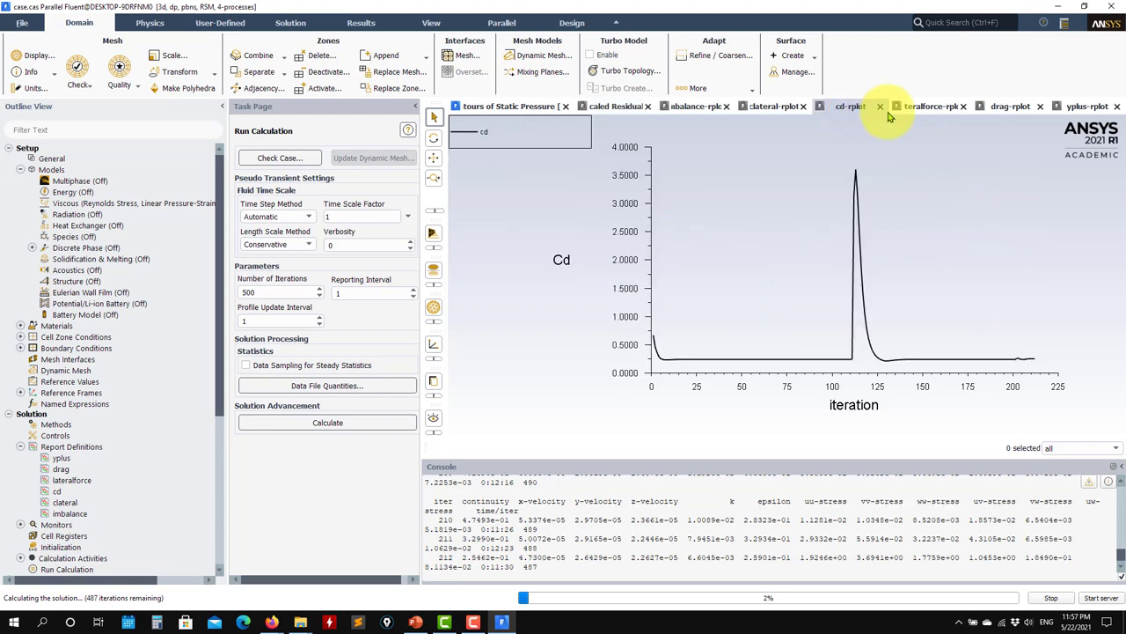
pyautogui.click(928, 106)
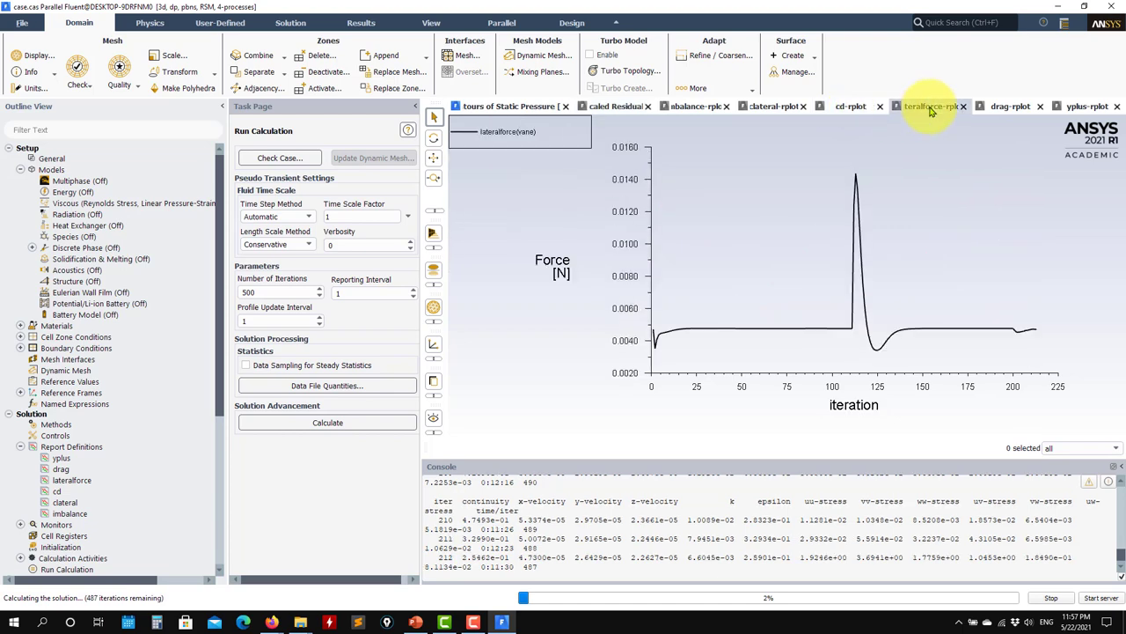
pyautogui.click(850, 106)
pyautogui.click(607, 106)
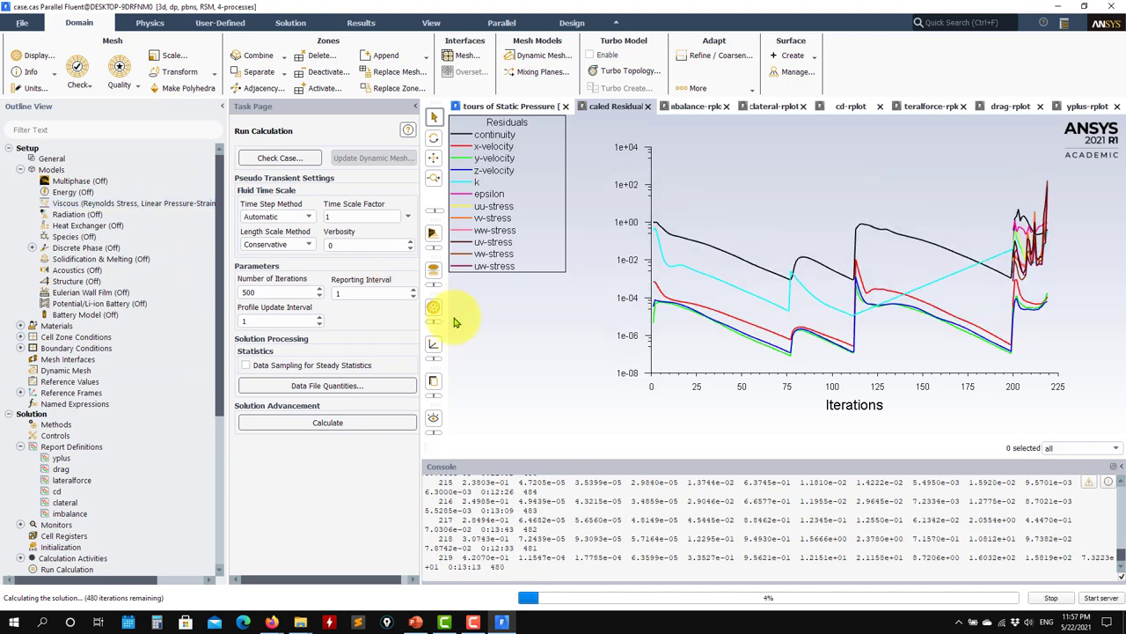
pyautogui.click(1053, 599)
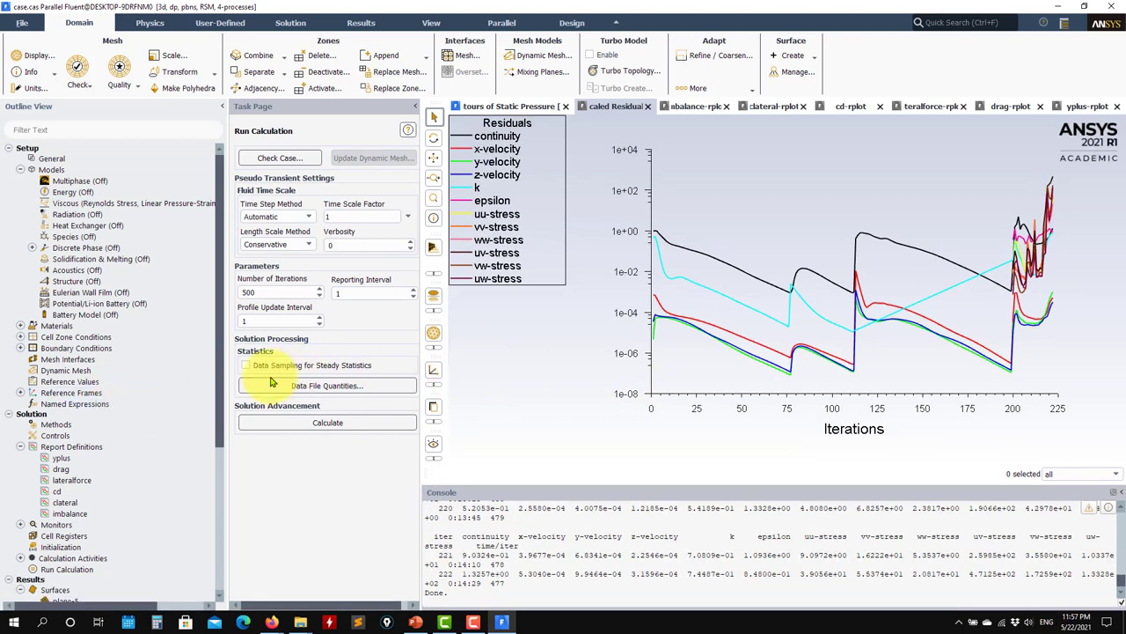
# Redisplay the qcriterion-iso contour with the Linear Pressure-Strain solution, inspect the vortex around the vane and close the definition
pyautogui.scroll(-6, 126, 467)
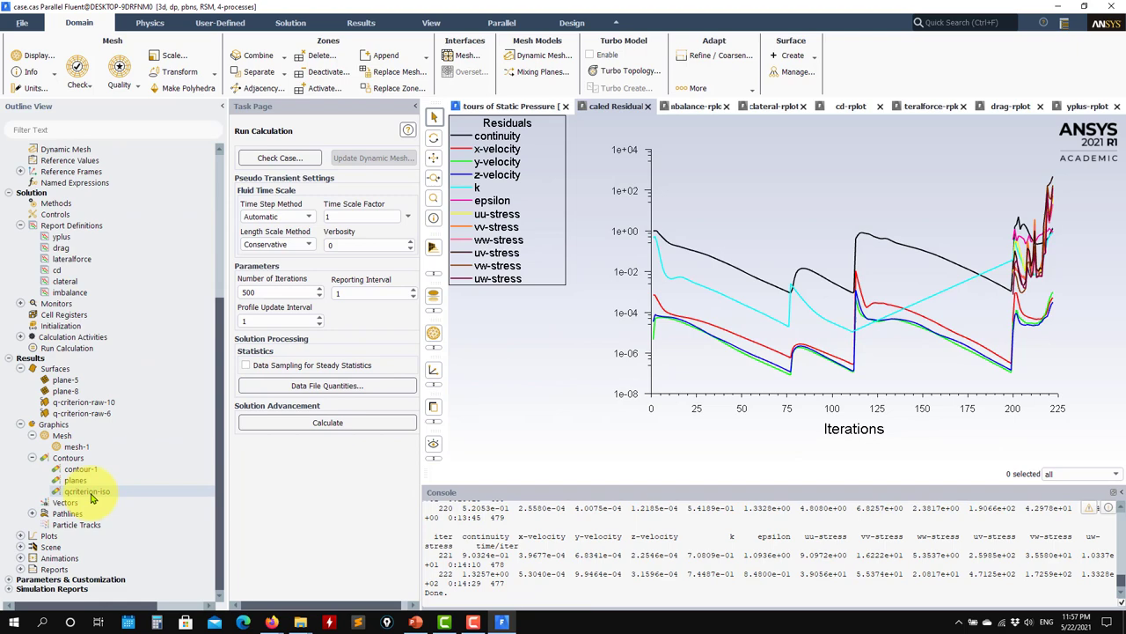
pyautogui.click(275, 461)
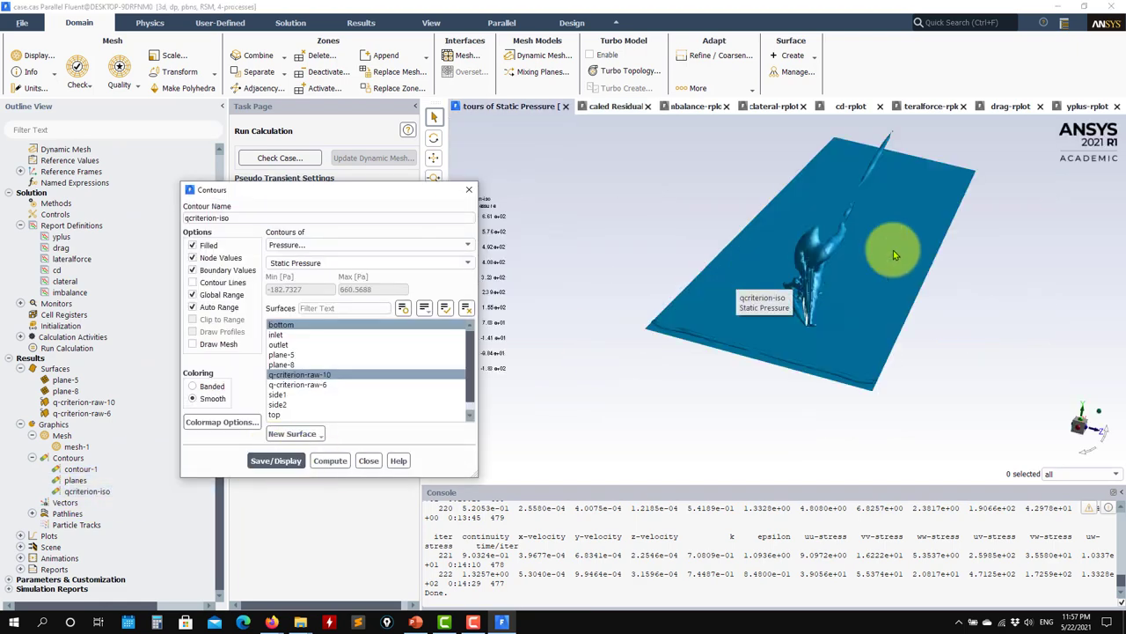
pyautogui.moveTo(825, 316); pyautogui.dragTo(564, 352)
pyautogui.click(368, 461)
# Compare the Stress-Omega and Stress-BSL options, set the Reynolds-Stress model to Quadratic Pressure-Strain, and start the calculation
pyautogui.scroll(6, 131, 284)
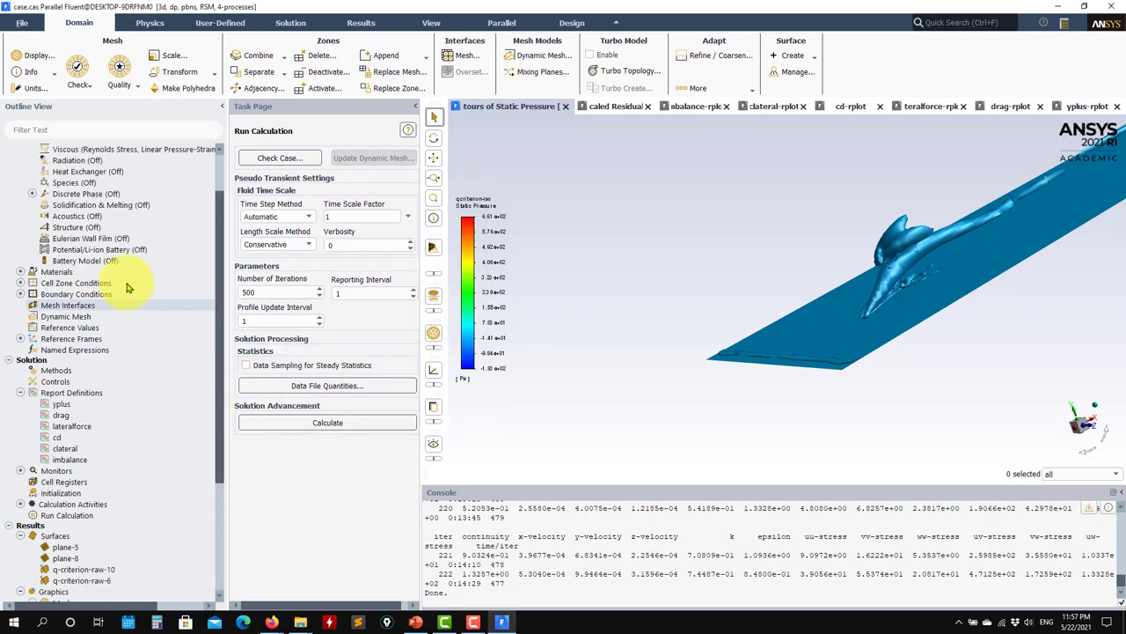
pyautogui.doubleClick(167, 204)
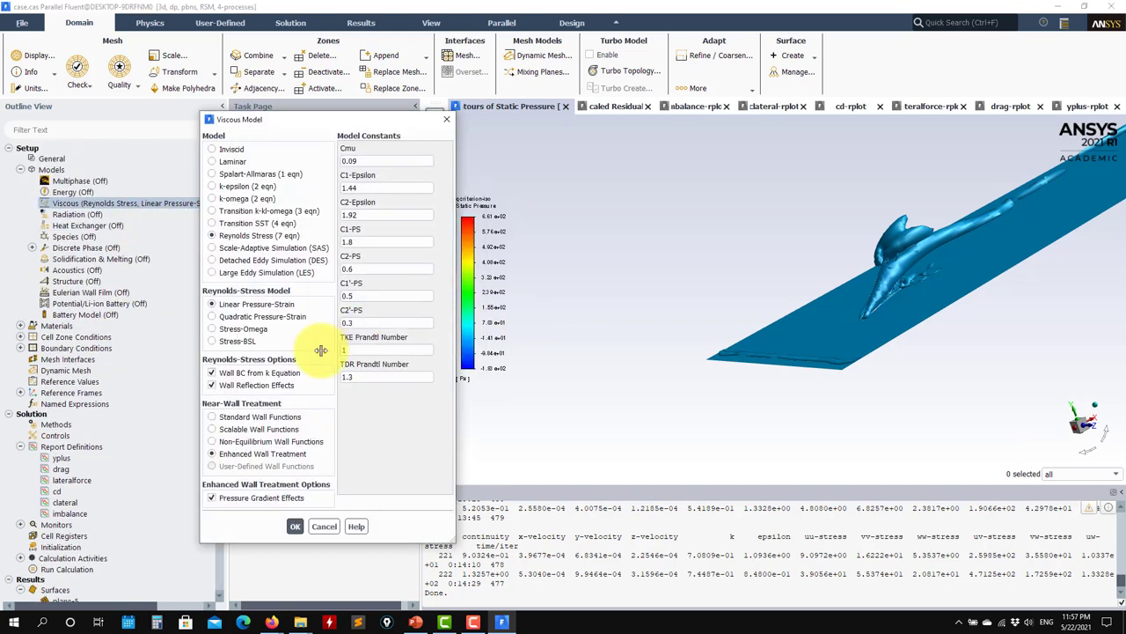
pyautogui.click(261, 317)
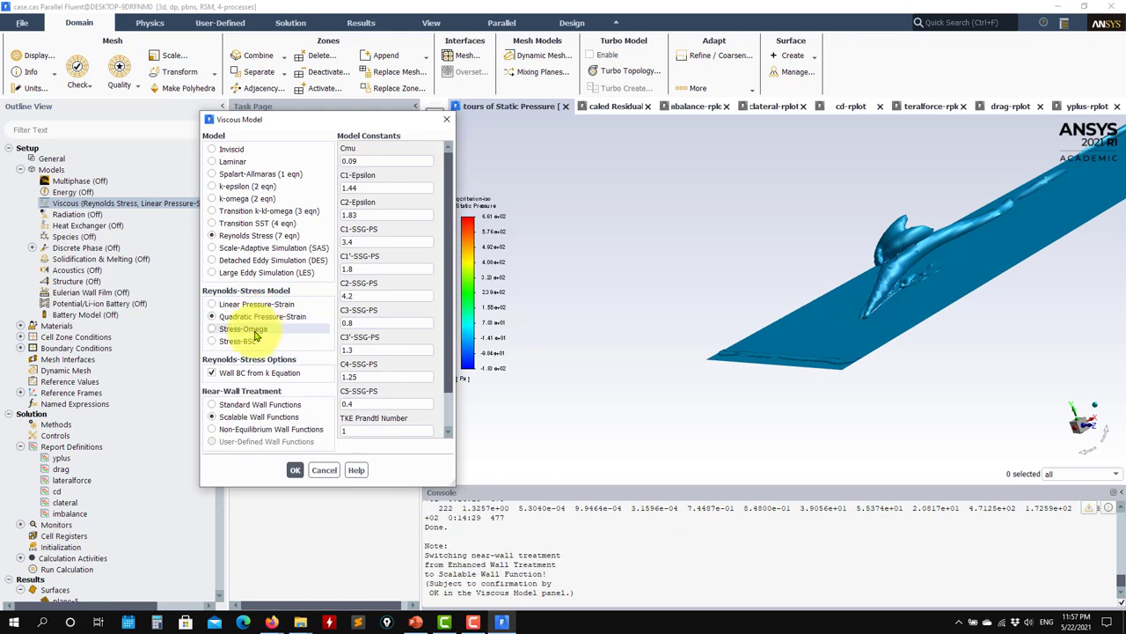
pyautogui.click(251, 329)
pyautogui.click(236, 340)
pyautogui.click(244, 329)
pyautogui.click(262, 317)
pyautogui.click(296, 469)
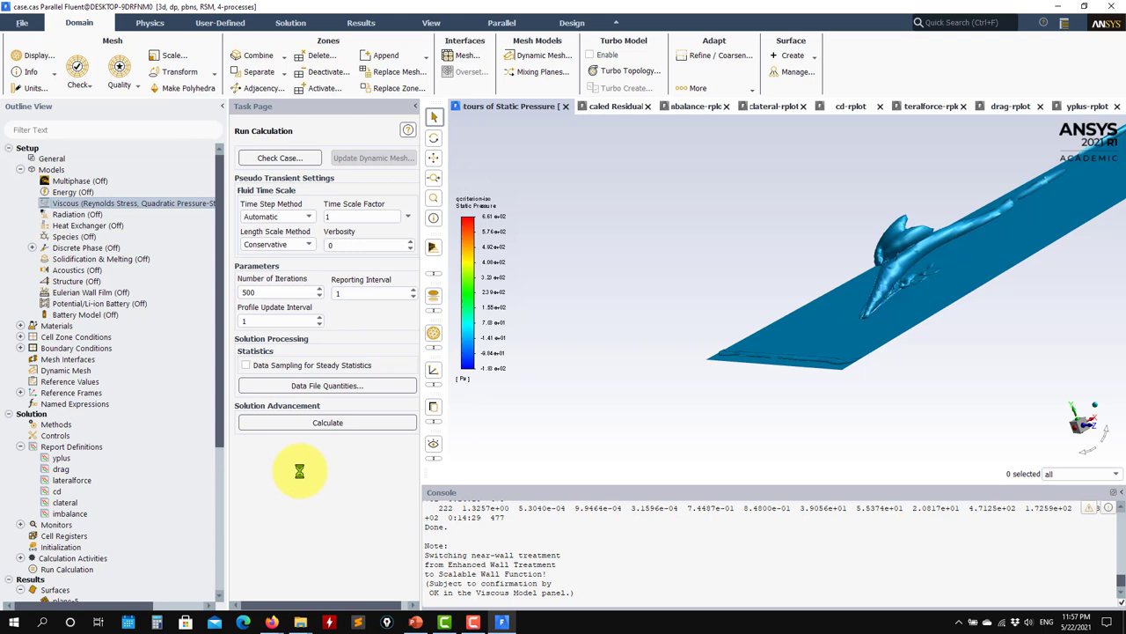
pyautogui.click(302, 424)
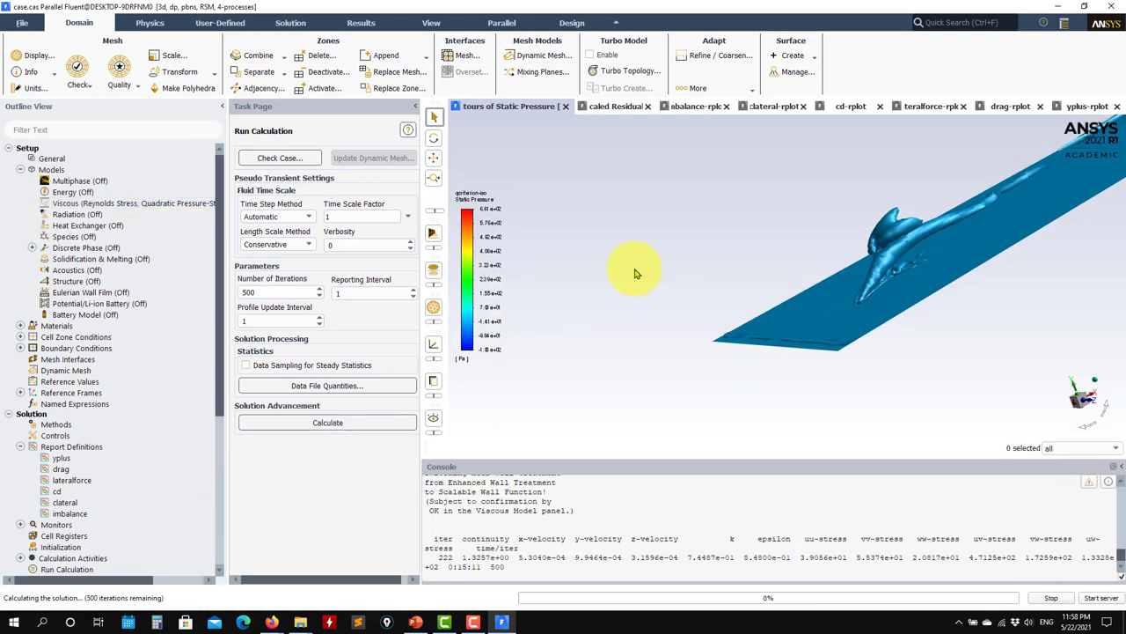
# Check the scaled residuals and console messages of the Quadratic Pressure-Strain run, and stop the calculation
pyautogui.moveTo(730, 322); pyautogui.dragTo(818, 264)
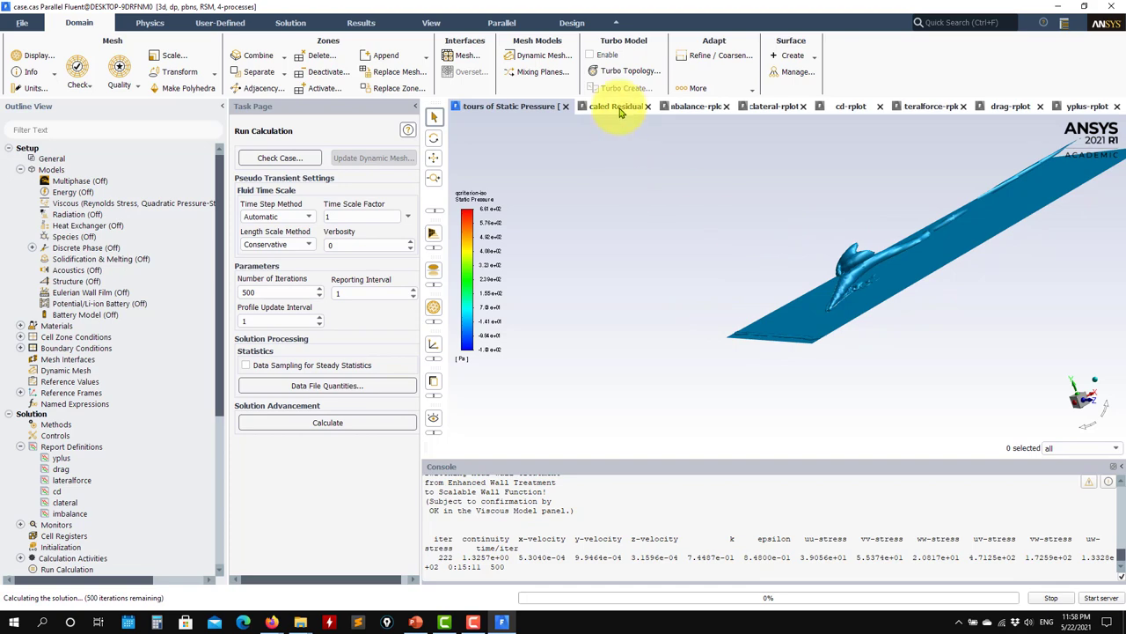
pyautogui.click(618, 109)
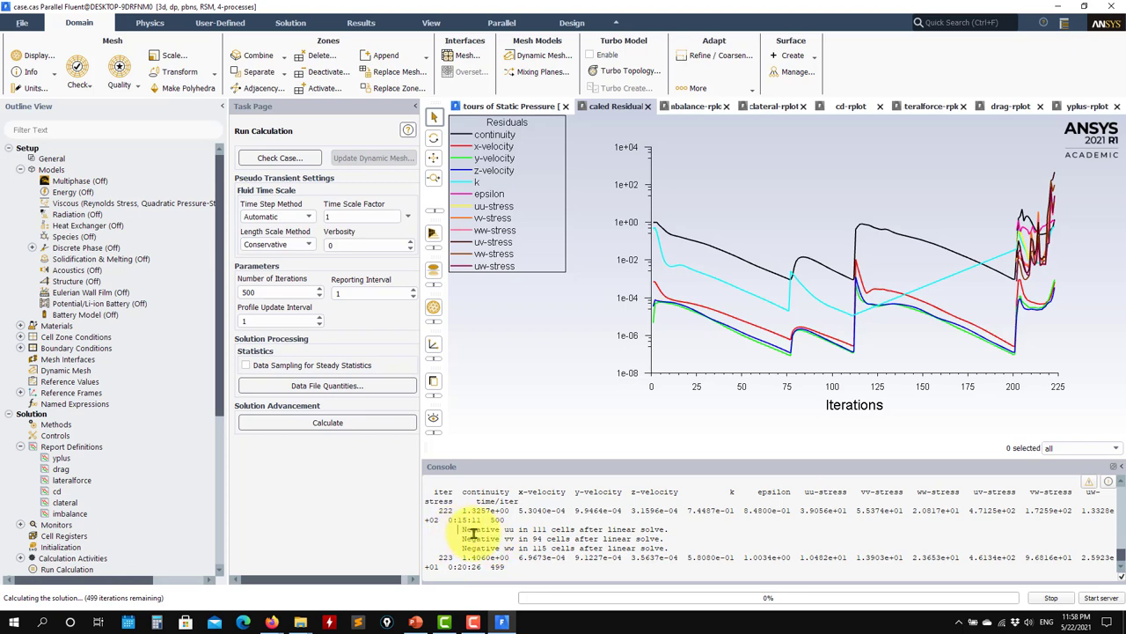
pyautogui.moveTo(528, 527); pyautogui.dragTo(532, 563)
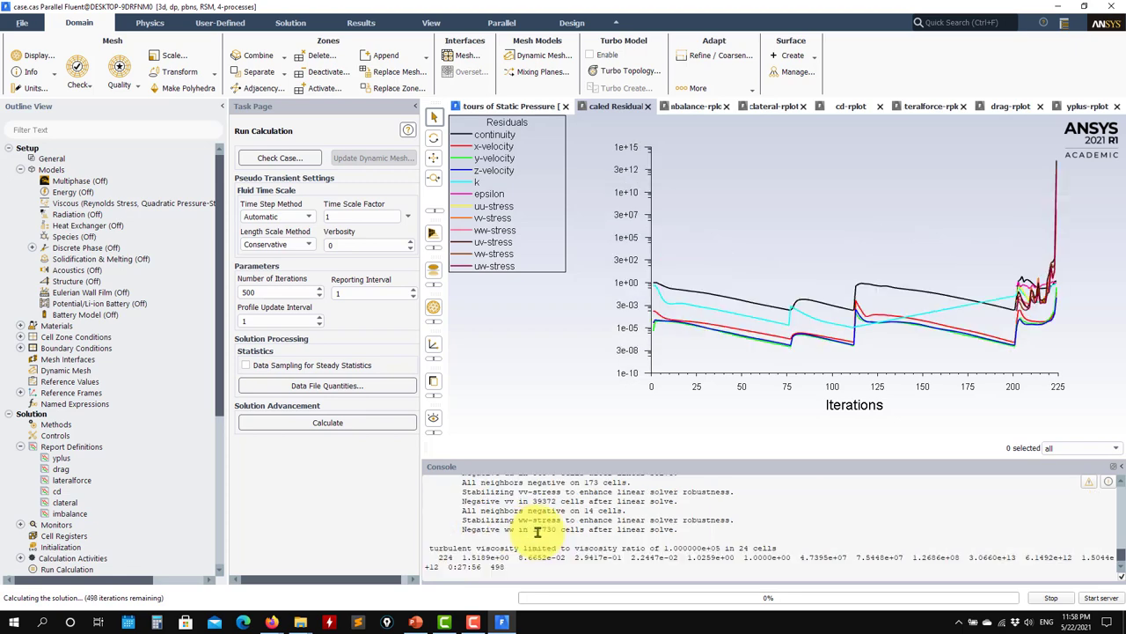
pyautogui.scroll(3, 492, 495)
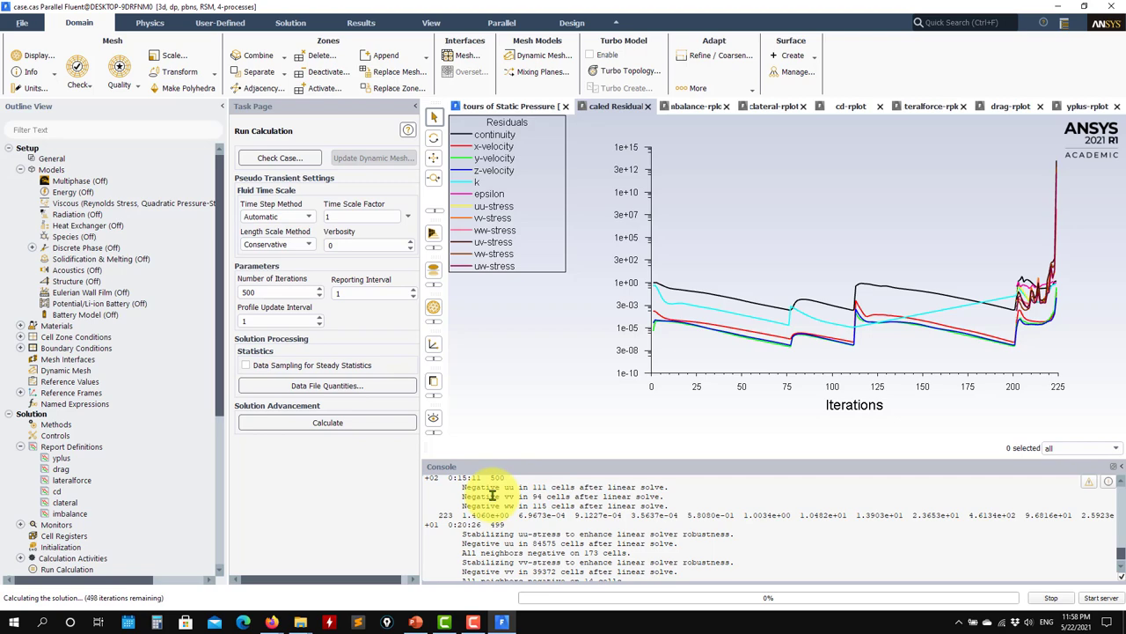
pyautogui.scroll(2, 491, 496)
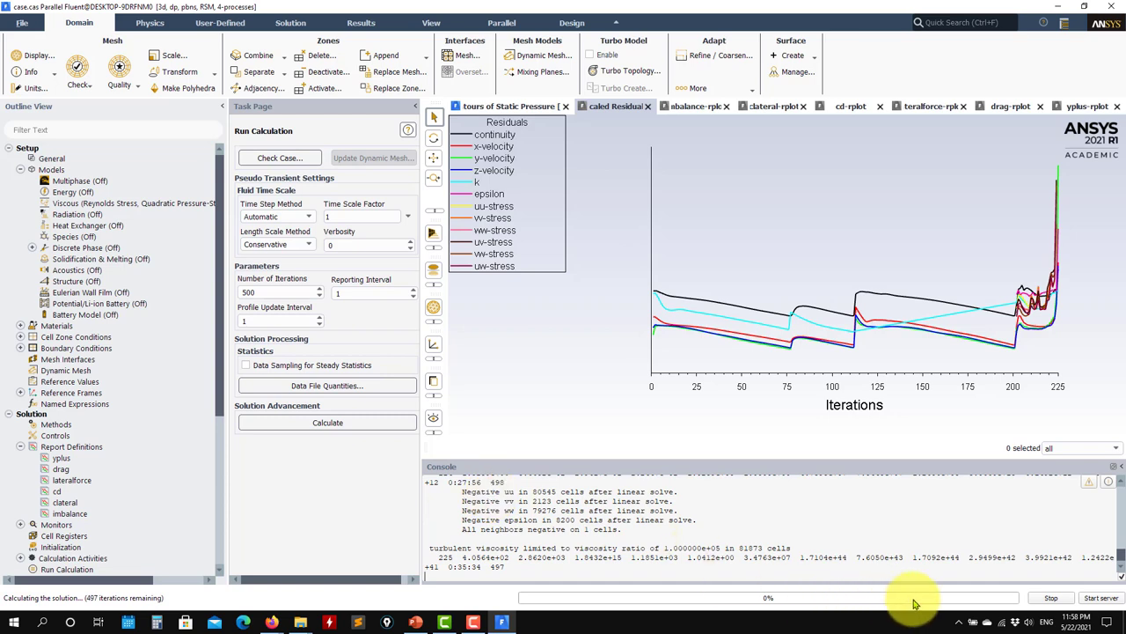
pyautogui.click(1047, 599)
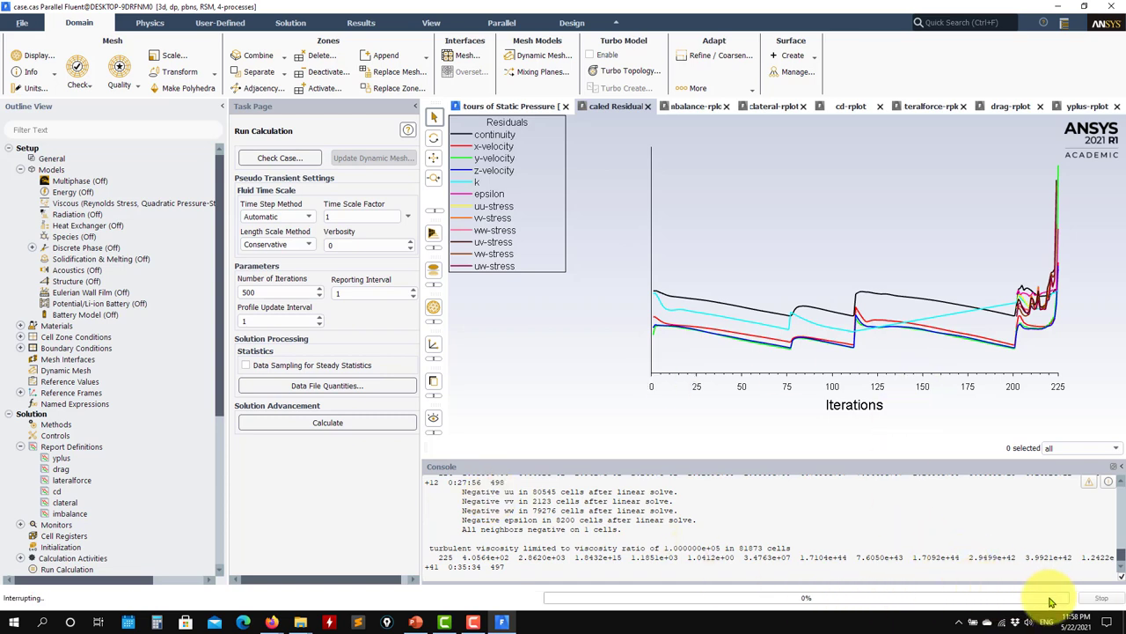
pyautogui.scroll(-3, 120, 343)
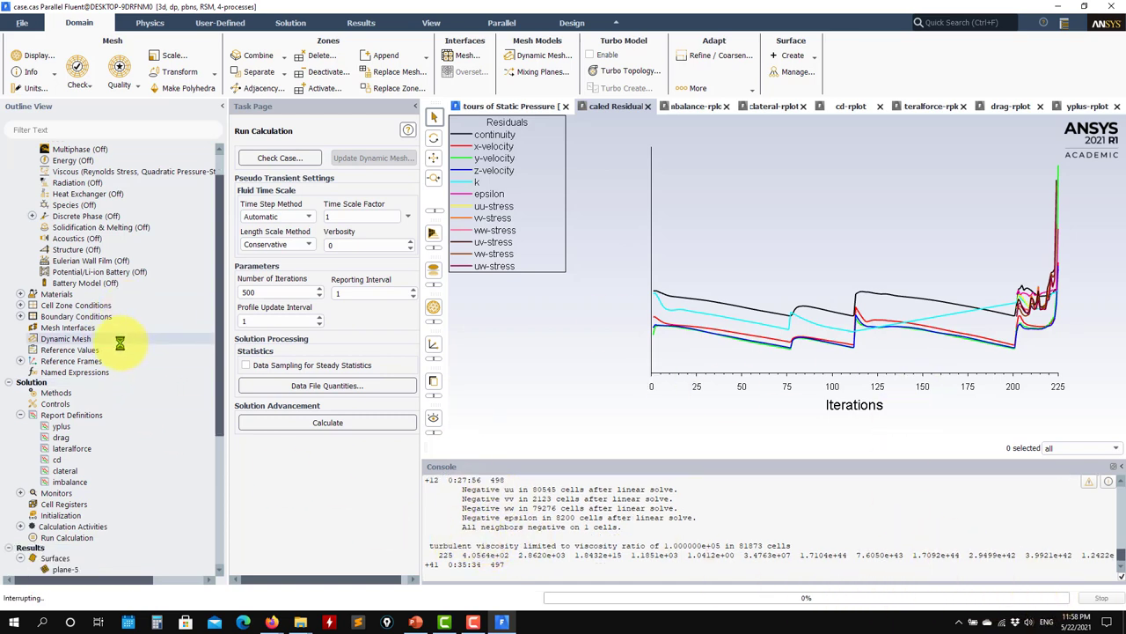
pyautogui.scroll(3, 123, 339)
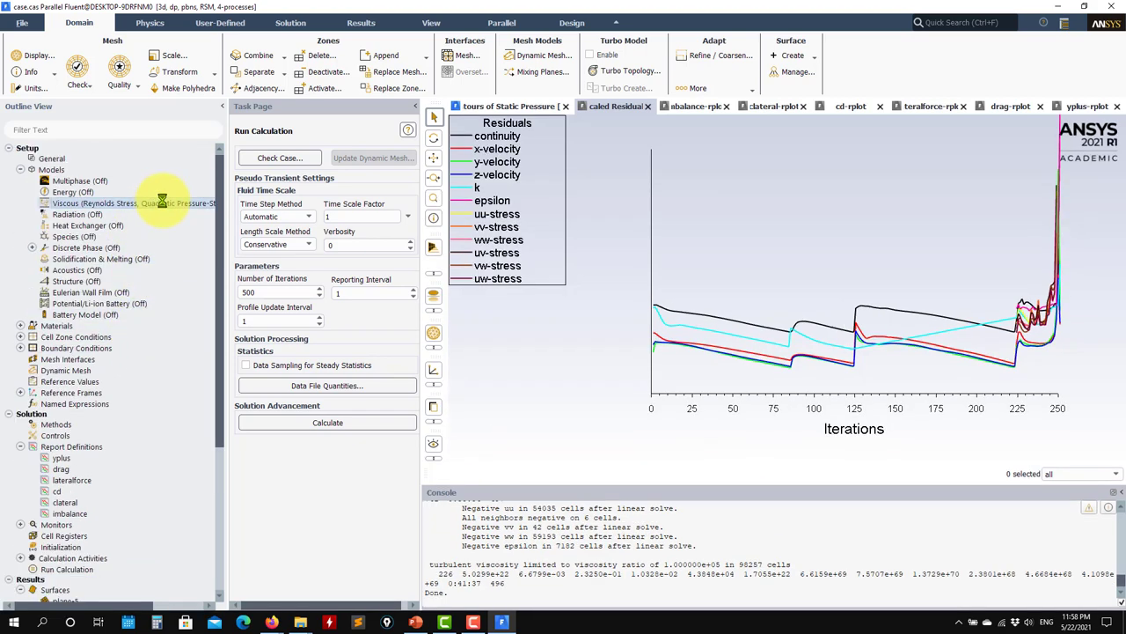
pyautogui.doubleClick(163, 204)
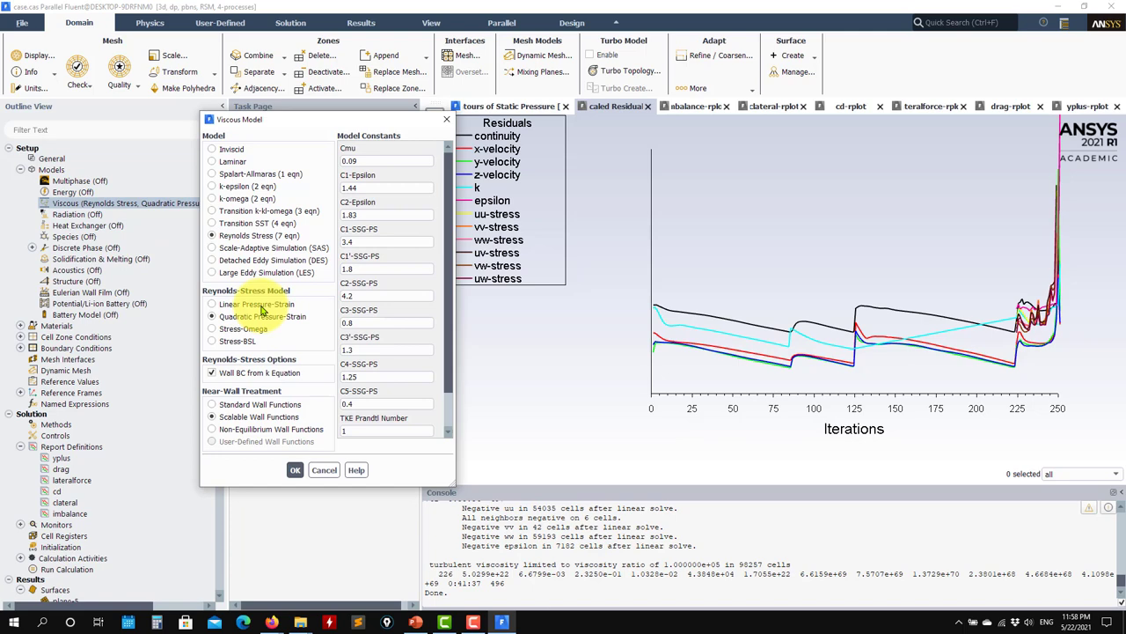
pyautogui.click(250, 187)
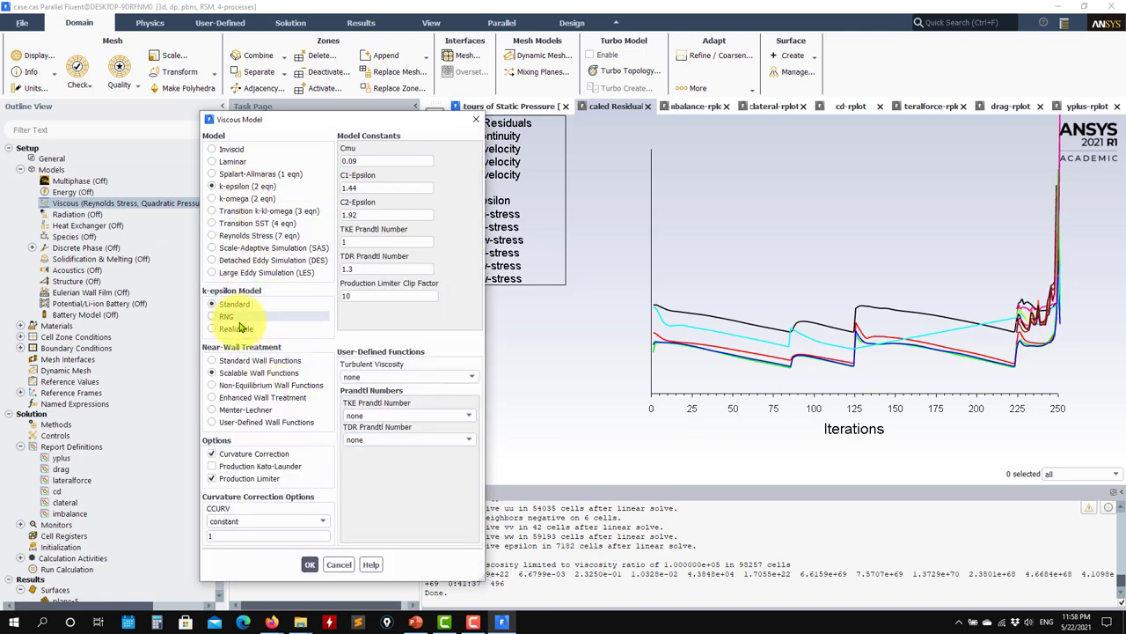
pyautogui.click(226, 328)
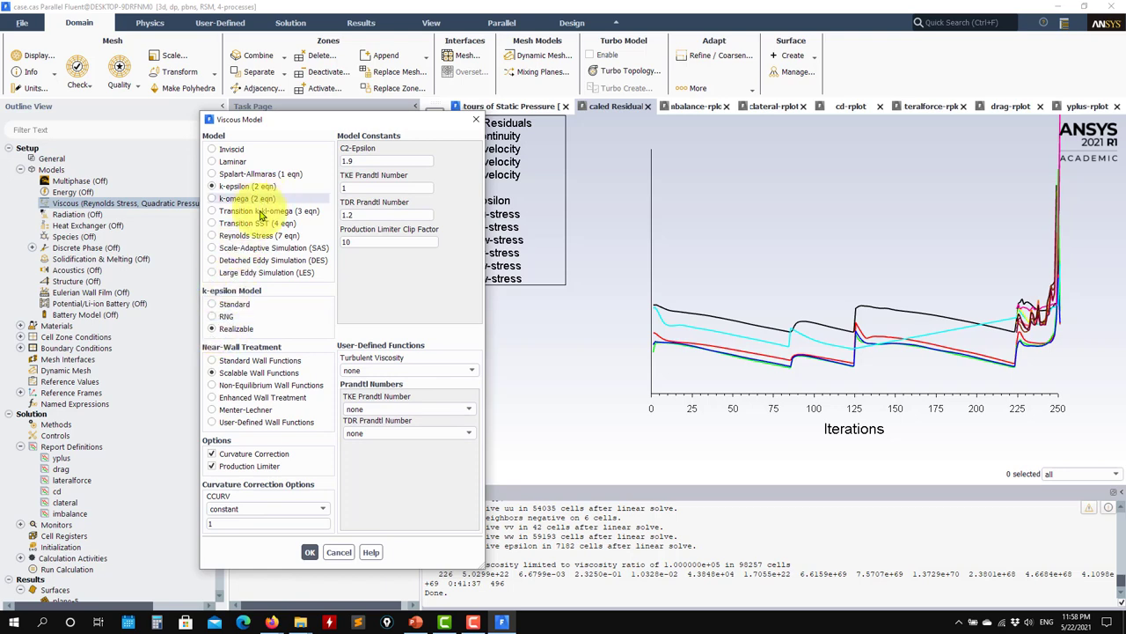
pyautogui.click(339, 553)
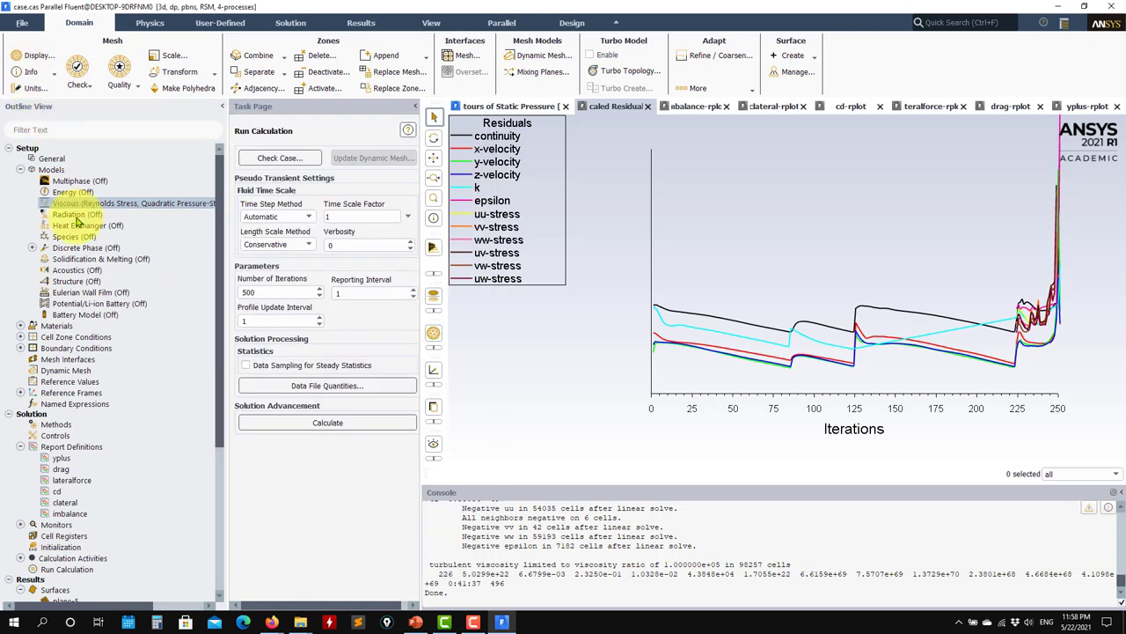
# Reinitialize the solution with standard initialization, discarding the unsaved data, and start the Quadratic Pressure-Strain calculation for 500 iterations
pyautogui.scroll(-4, 76, 427)
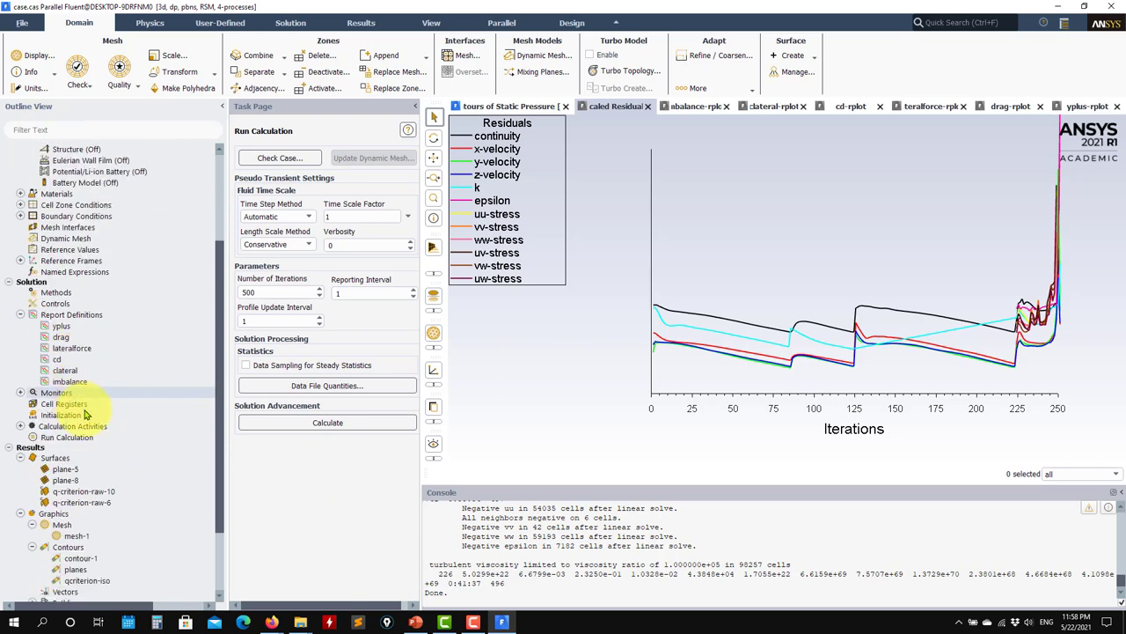
pyautogui.click(75, 416)
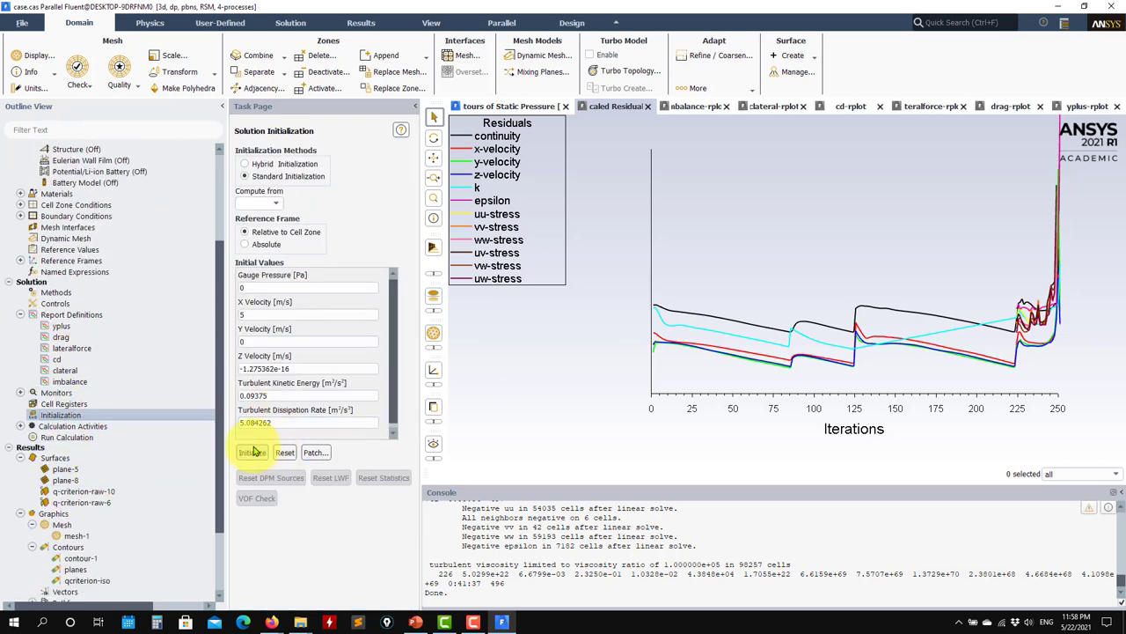
pyautogui.click(253, 453)
pyautogui.click(608, 331)
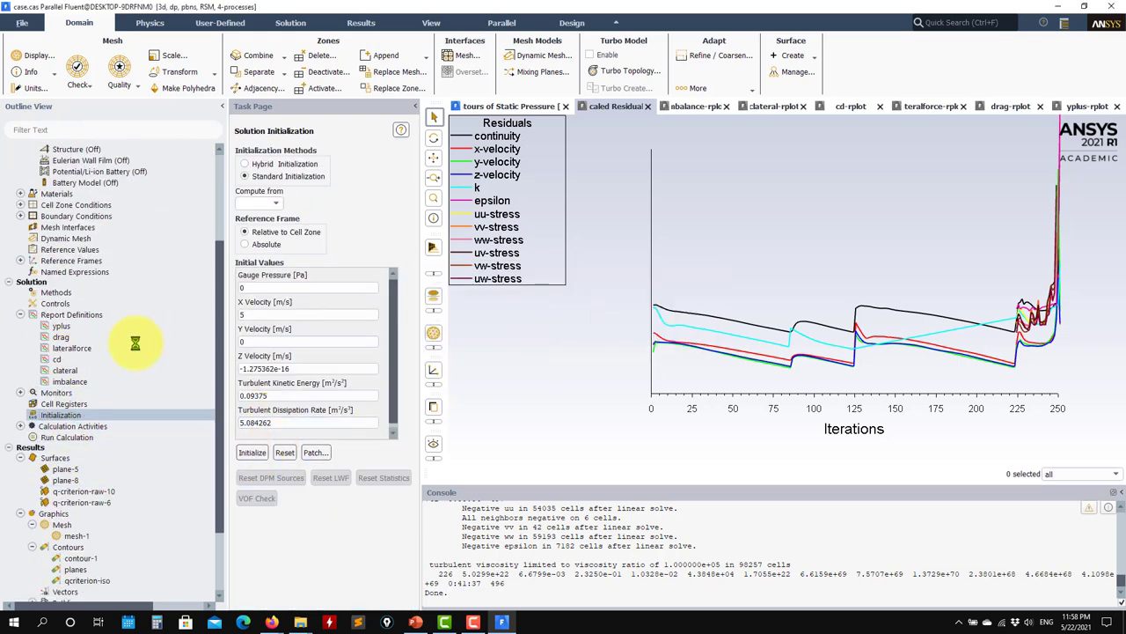
pyautogui.click(66, 437)
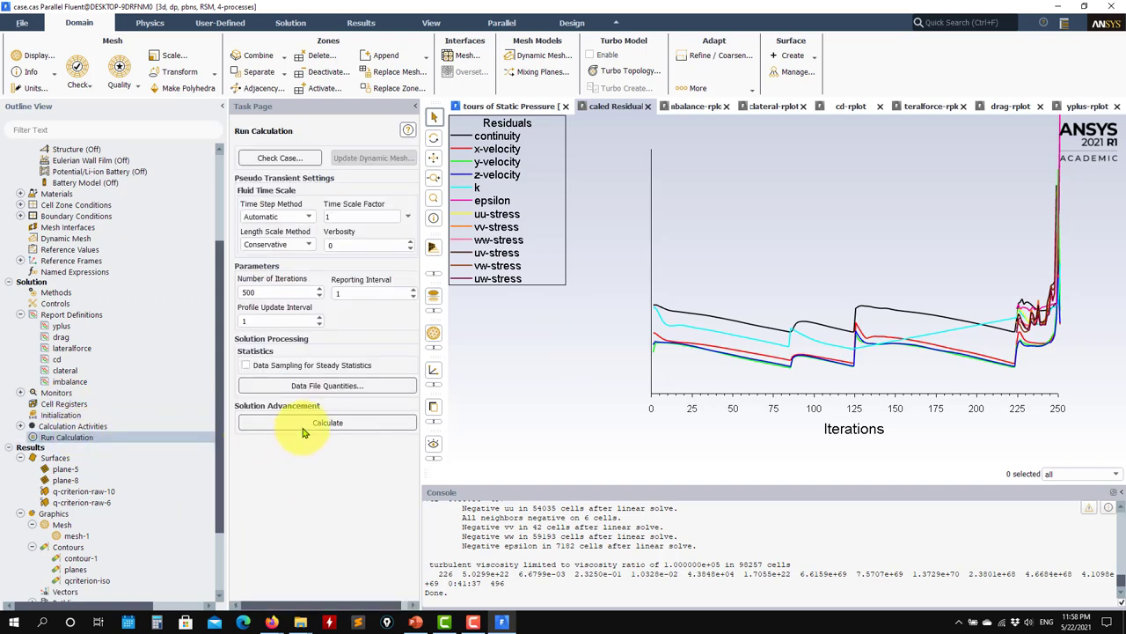
pyautogui.click(304, 426)
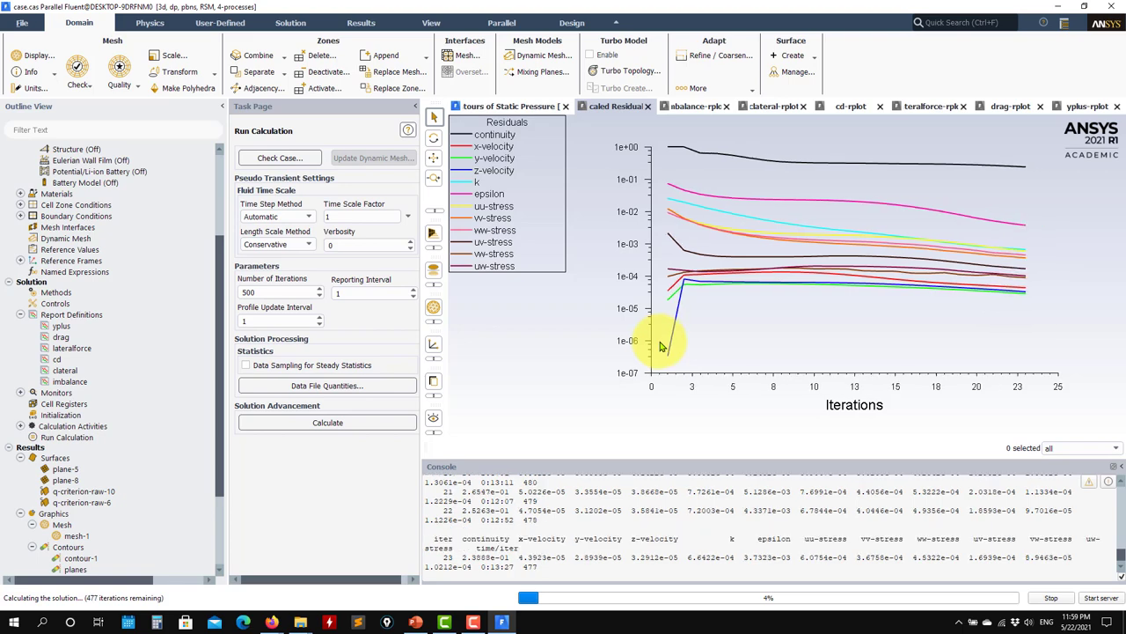
# Check the cd, clateral, imbalance and yplus plots and the scaled residuals of the restarted run, and stop the calculation
pyautogui.click(850, 105)
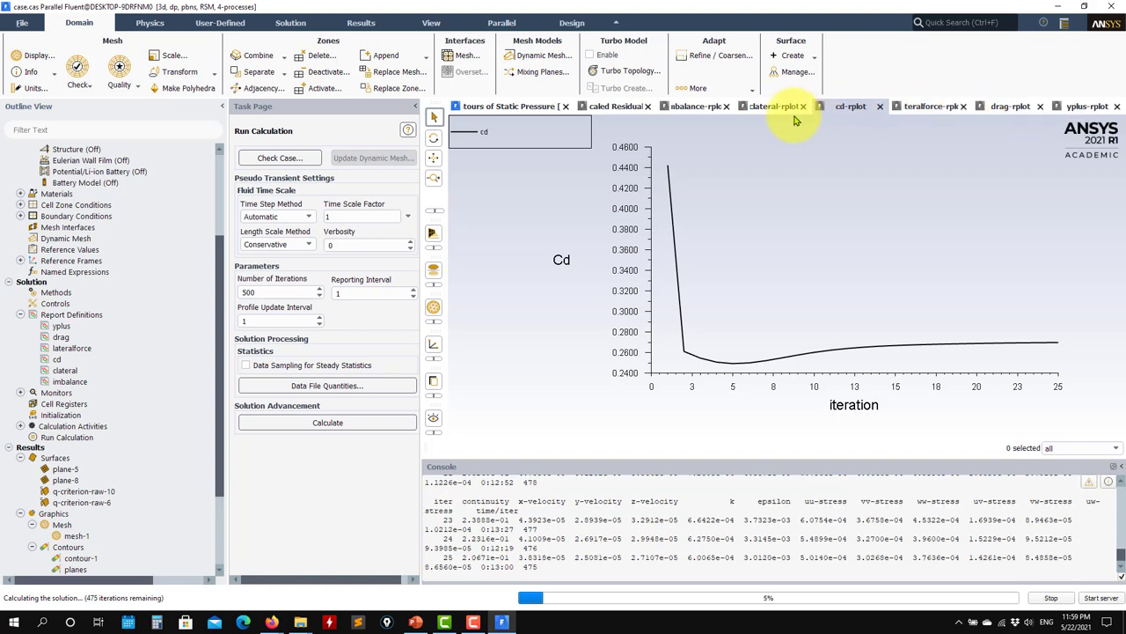
pyautogui.click(765, 106)
pyautogui.click(691, 105)
pyautogui.click(1088, 105)
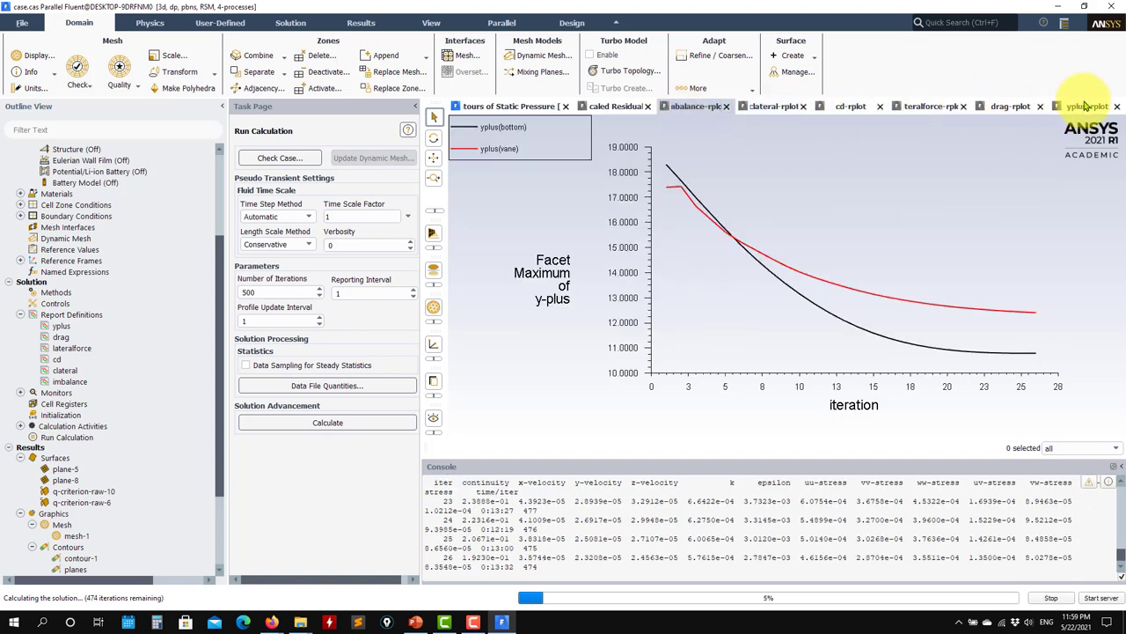
pyautogui.click(605, 110)
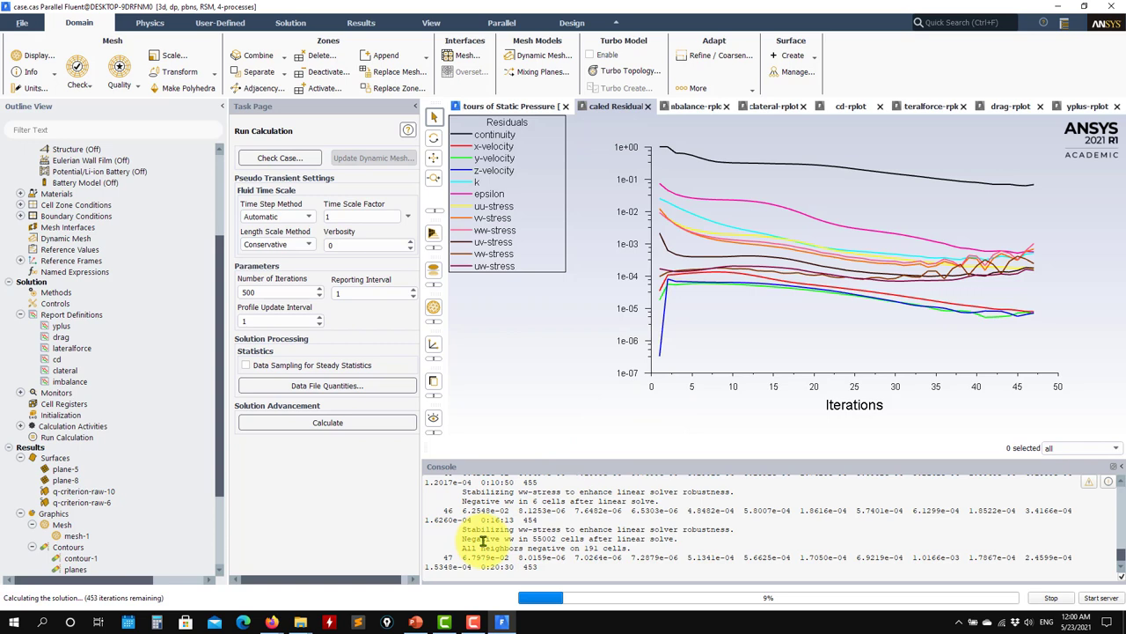
pyautogui.click(1047, 598)
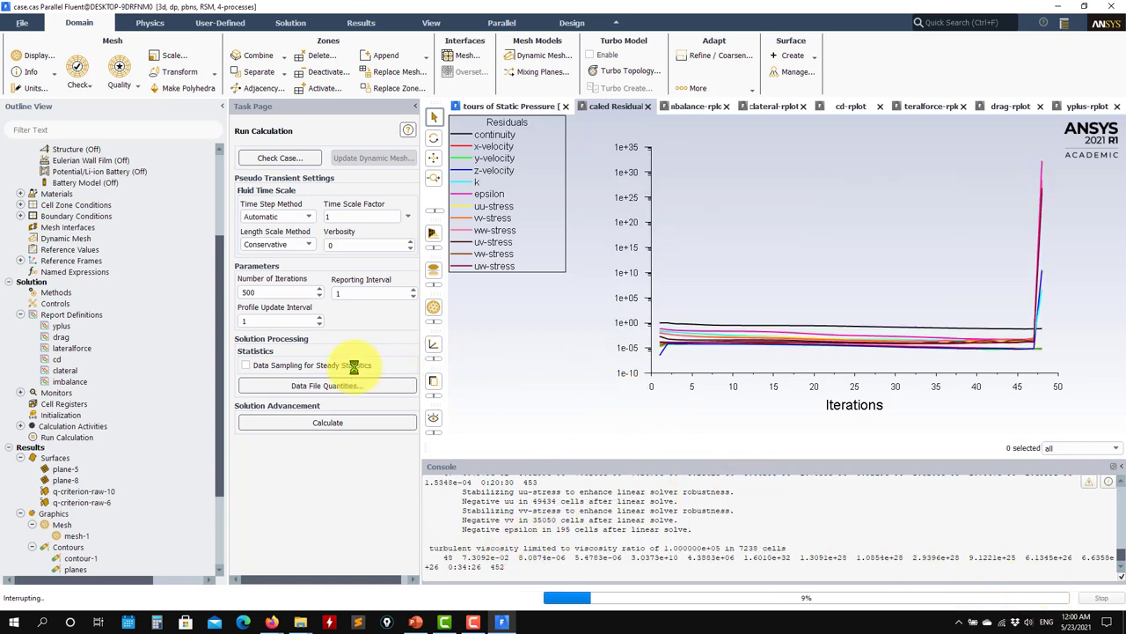
# Reinitialize the solution, discarding the unsaved data of the stopped Quadratic Pressure-Strain run
pyautogui.scroll(4, 37, 352)
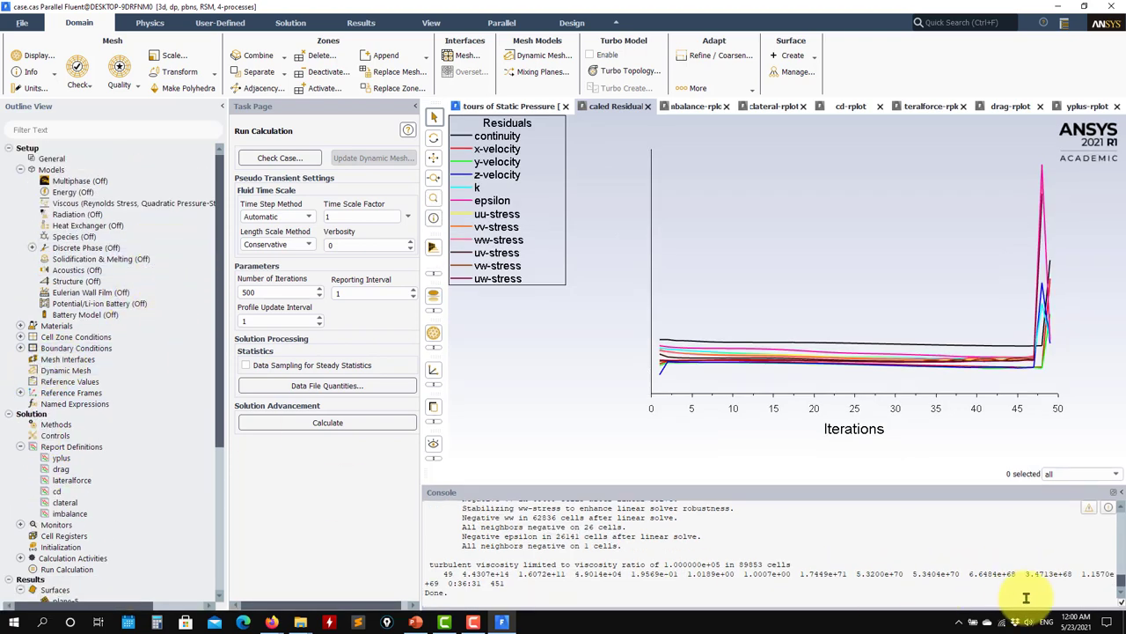
pyautogui.scroll(-5, 53, 436)
pyautogui.click(73, 382)
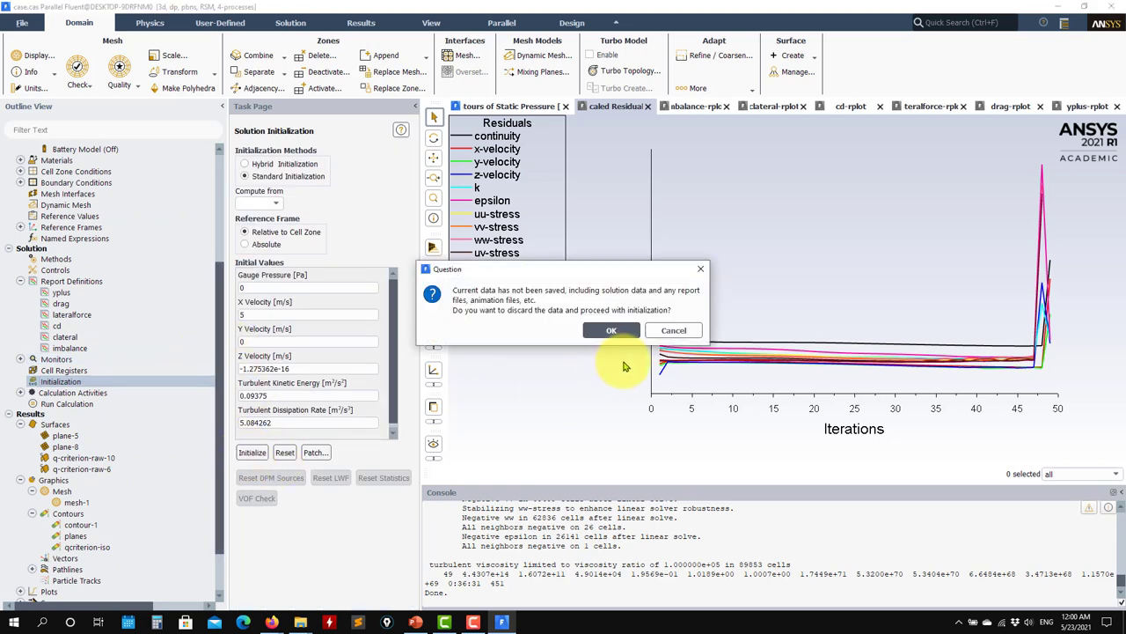
pyautogui.click(614, 329)
# Set the Reynolds-Stress model to Stress-Omega and initialize the solution for it, discarding the current data
pyautogui.scroll(5, 88, 349)
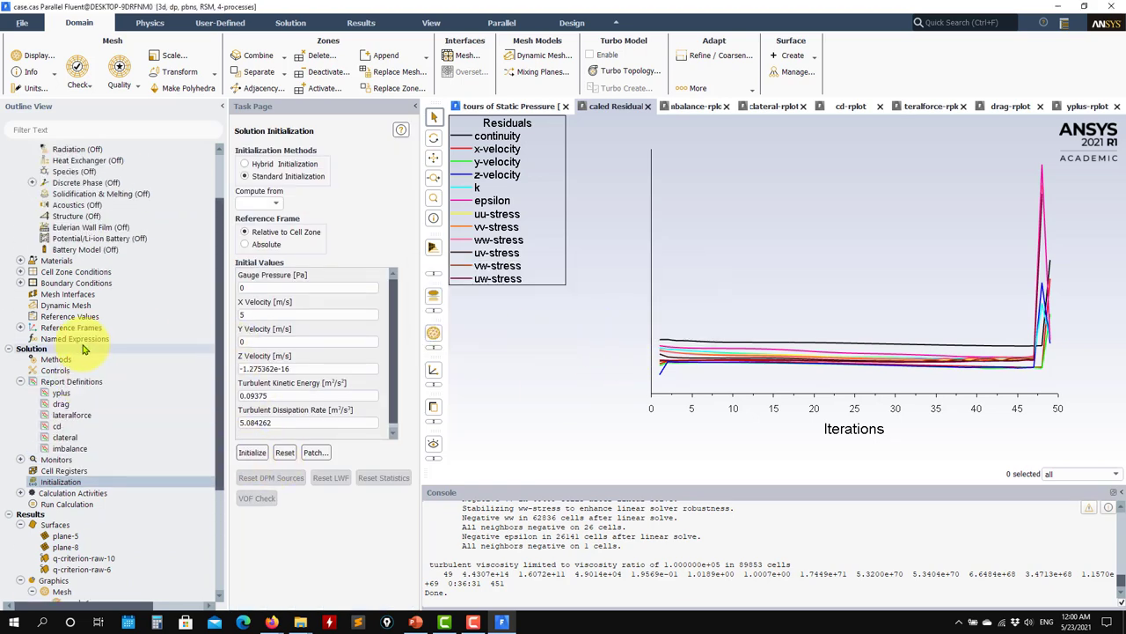
pyautogui.doubleClick(180, 204)
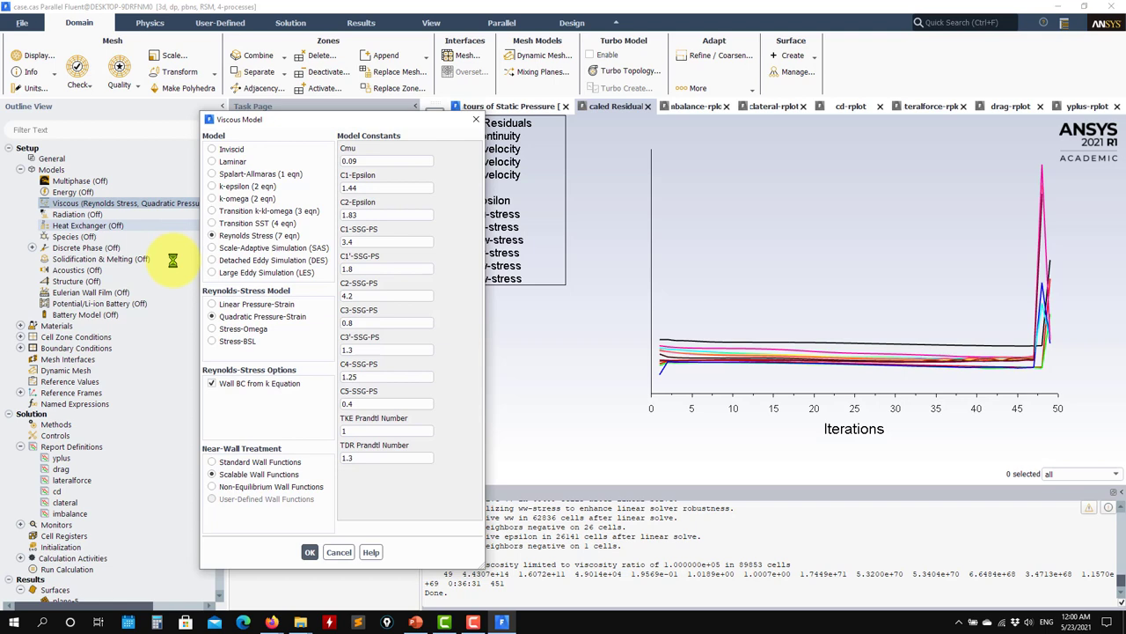
pyautogui.click(237, 330)
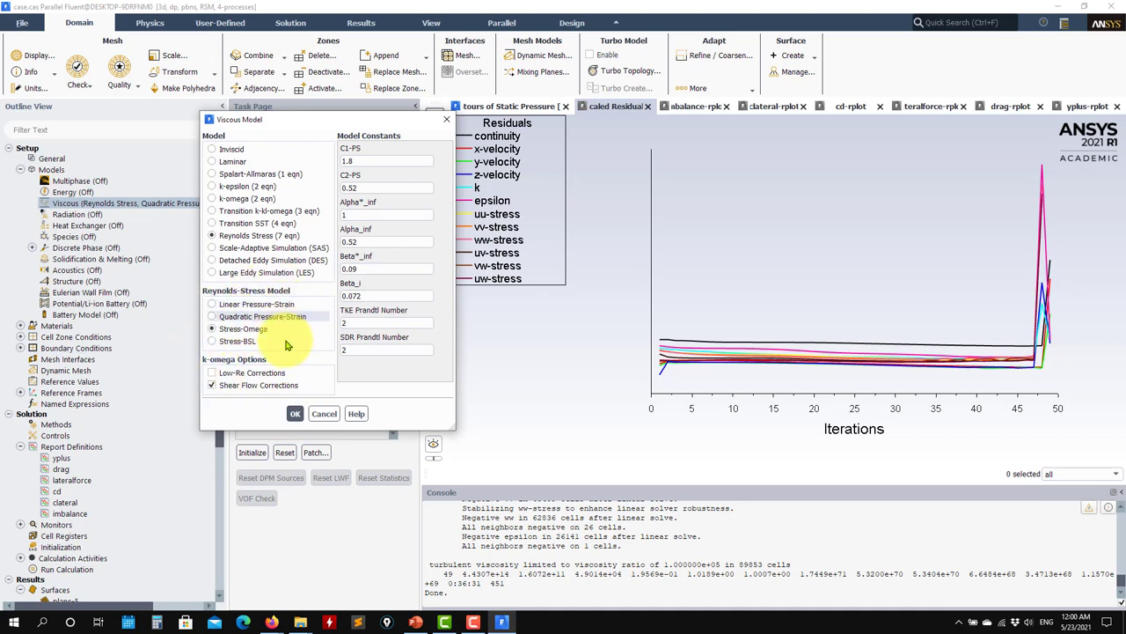
pyautogui.click(295, 414)
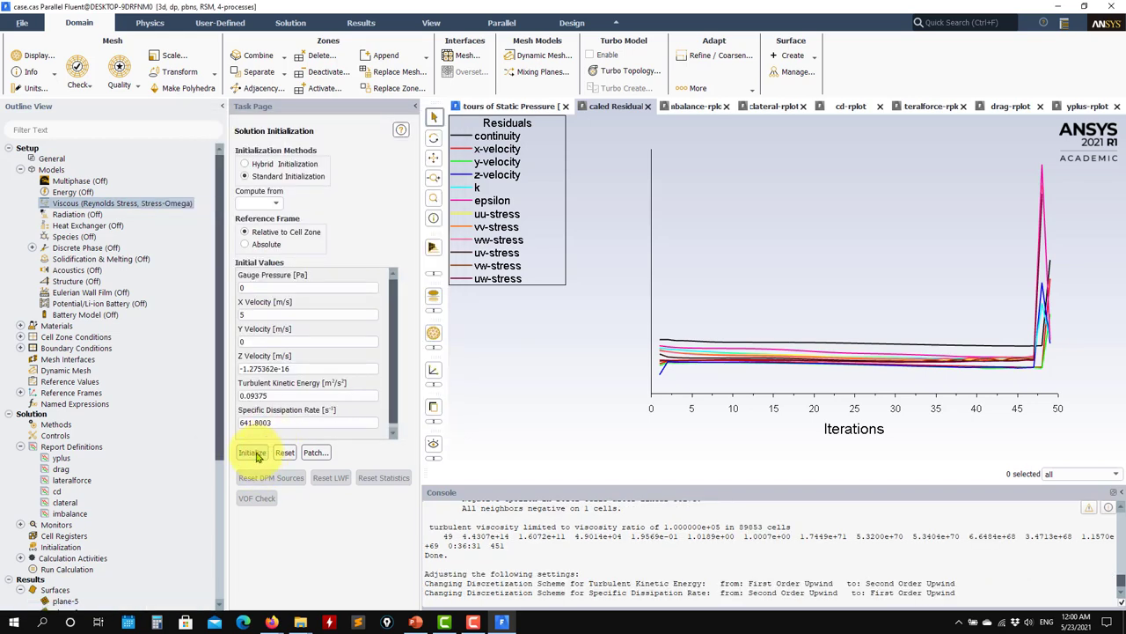
pyautogui.click(252, 452)
pyautogui.click(610, 330)
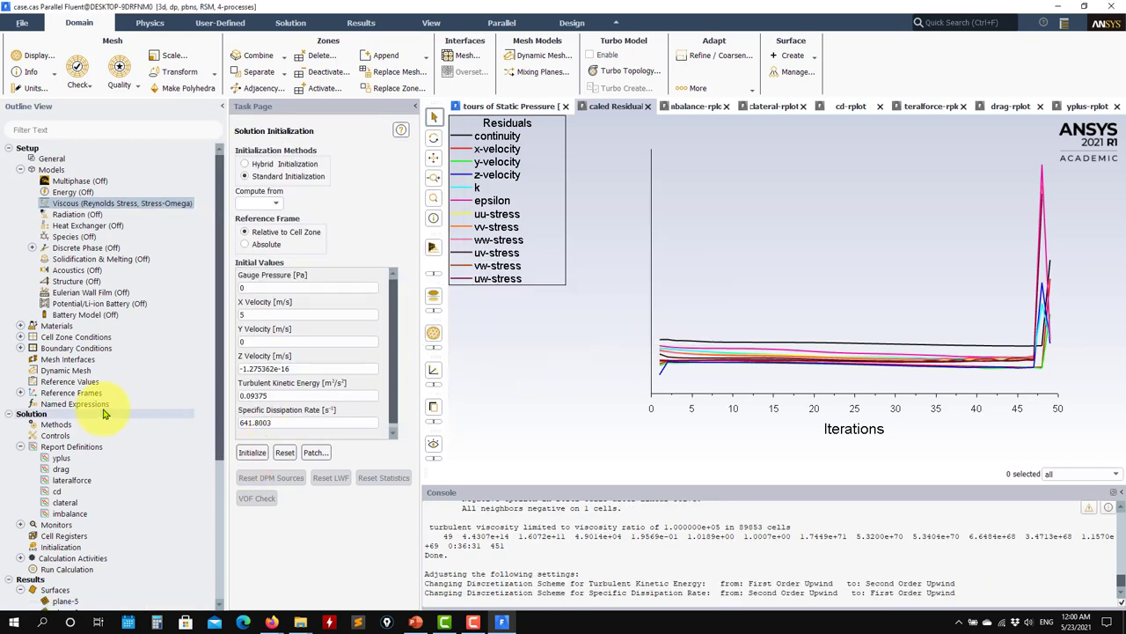
# Start the Stress-Omega calculation with 500 iterations
pyautogui.scroll(-3, 93, 414)
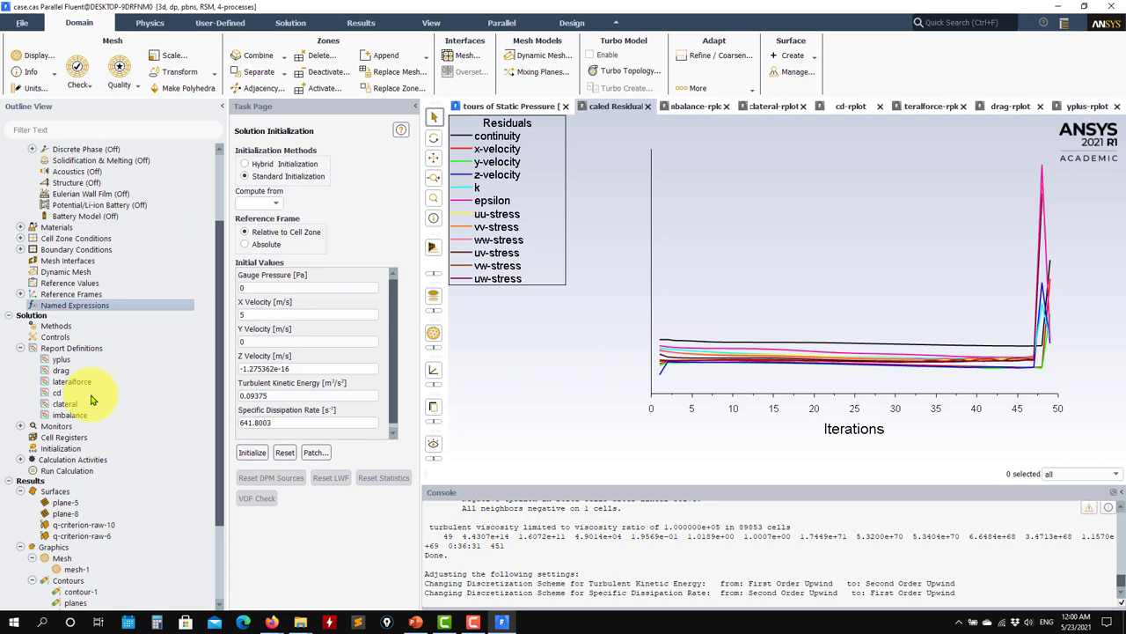
pyautogui.scroll(-3, 88, 352)
pyautogui.click(73, 370)
pyautogui.click(304, 421)
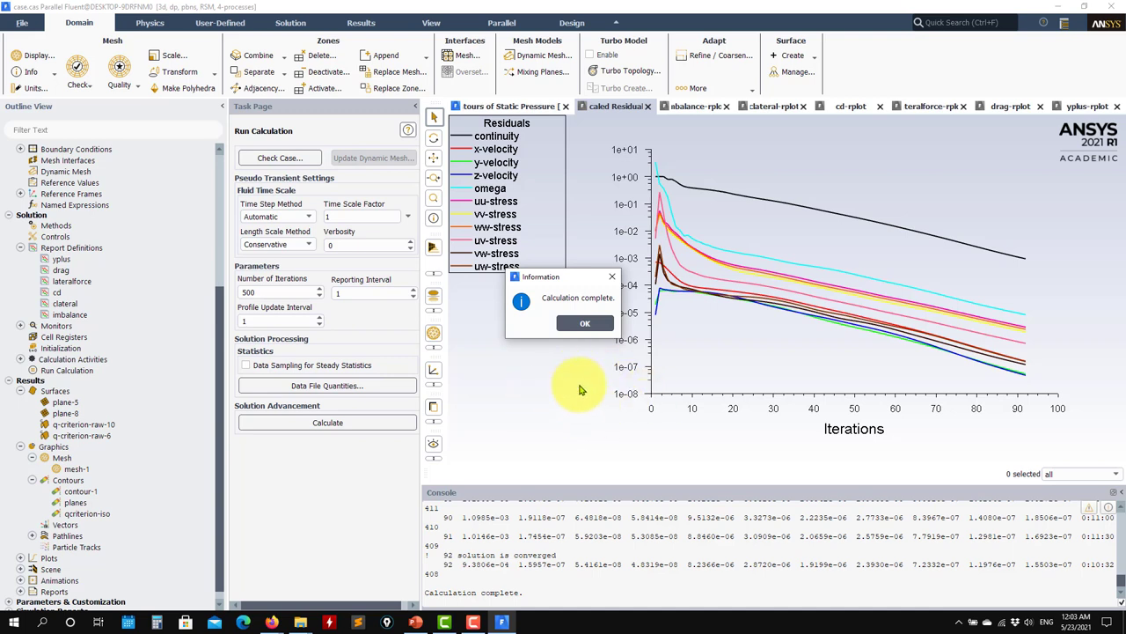
# Dismiss the completion notice and review the console iteration history and scaled residuals of the Stress-Omega run
pyautogui.click(587, 327)
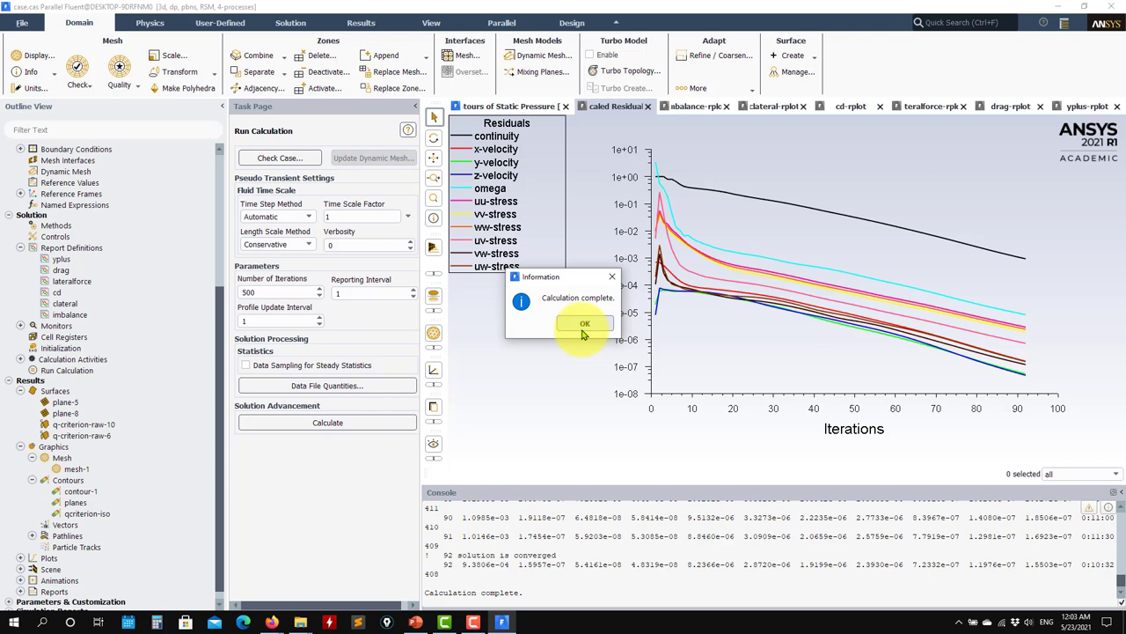
pyautogui.click(582, 332)
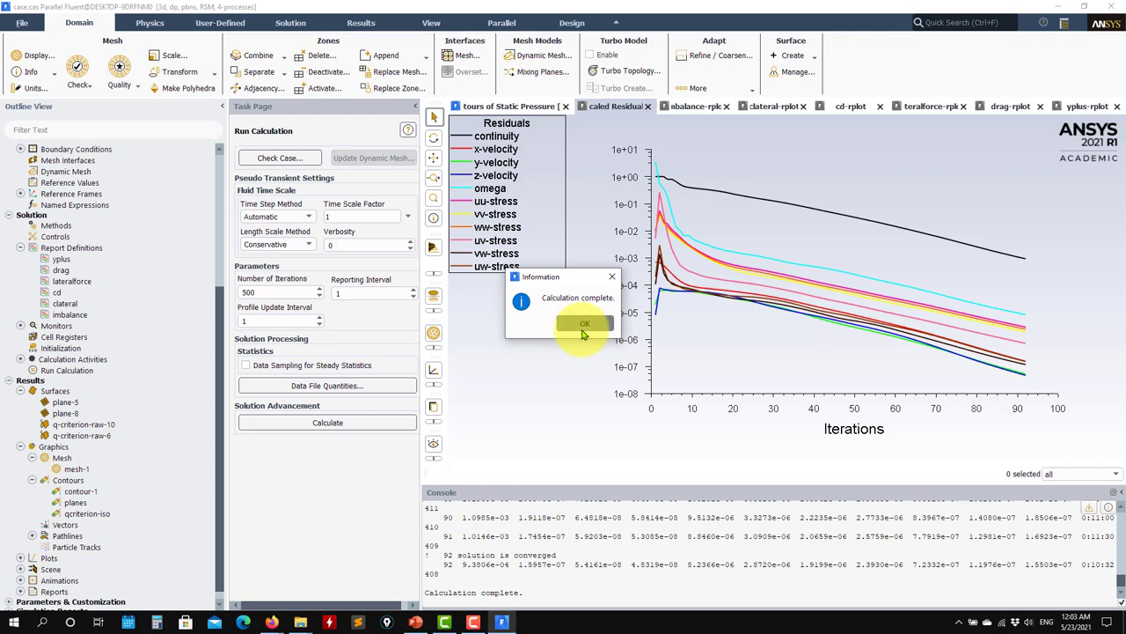
pyautogui.click(582, 332)
pyautogui.scroll(2, 554, 568)
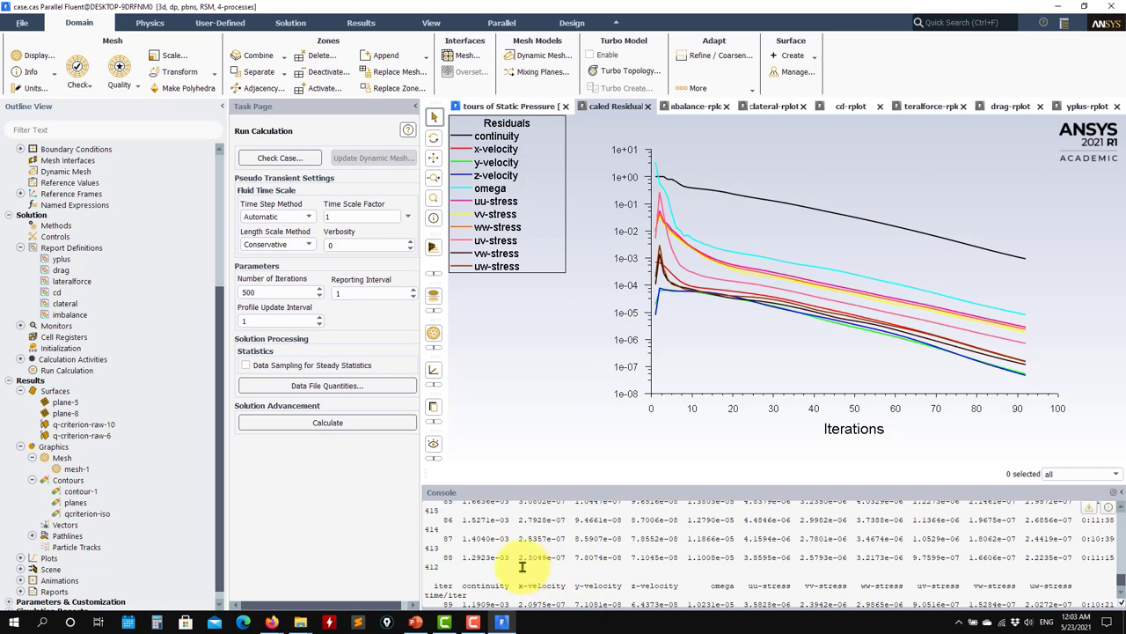
pyautogui.scroll(-1, 472, 557)
pyautogui.scroll(-2, 472, 556)
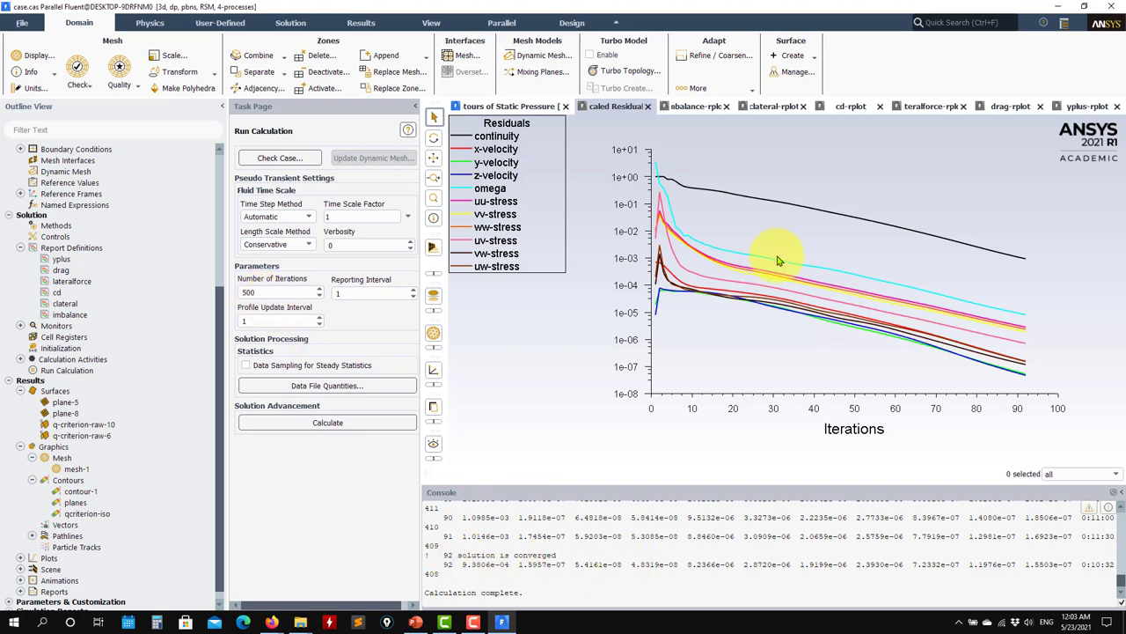
# Redisplay the qcriterion-iso contour with the Stress-Omega solution and inspect the tip vortex around the vane from several angles
pyautogui.doubleClick(87, 513)
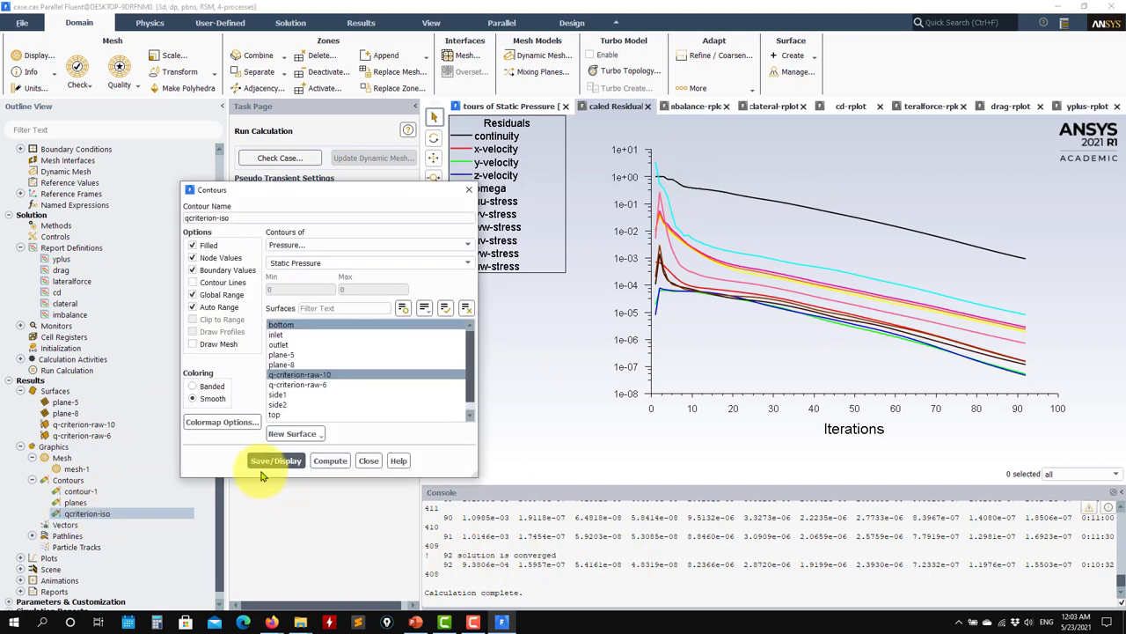
pyautogui.click(262, 465)
pyautogui.moveTo(910, 365)
pyautogui.mouseDown()
pyautogui.moveTo(1001, 340)
pyautogui.moveTo(835, 321)
pyautogui.mouseUp()
pyautogui.moveTo(887, 286); pyautogui.dragTo(759, 264)
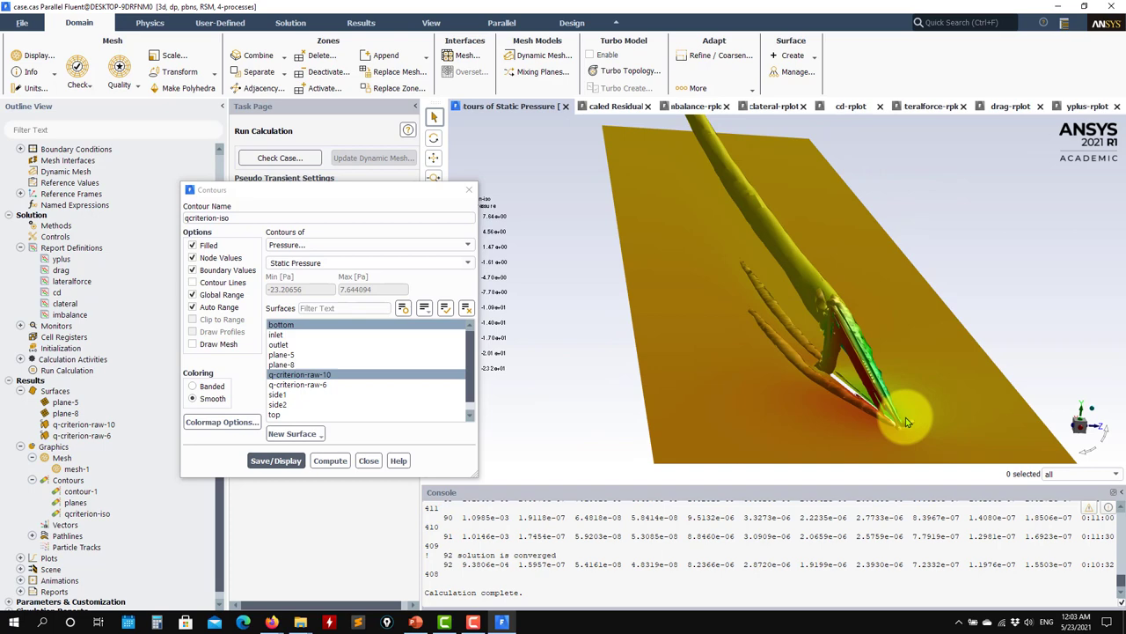
pyautogui.moveTo(892, 364); pyautogui.dragTo(796, 396)
# Display the planes velocity magnitude contour on plane-5 and plane-8 and inspect the vortex core on the cross-flow plane
pyautogui.doubleClick(76, 503)
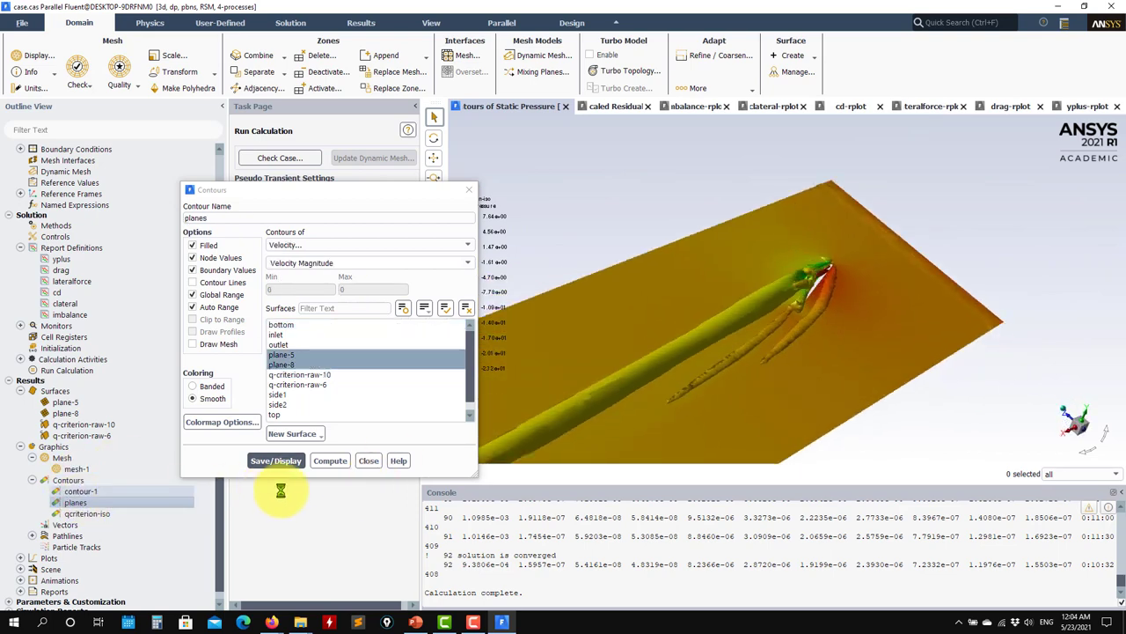
pyautogui.click(264, 463)
pyautogui.moveTo(616, 302)
pyautogui.mouseDown()
pyautogui.moveTo(621, 329)
pyautogui.moveTo(558, 319)
pyautogui.moveTo(995, 335)
pyautogui.moveTo(740, 353)
pyautogui.mouseUp()
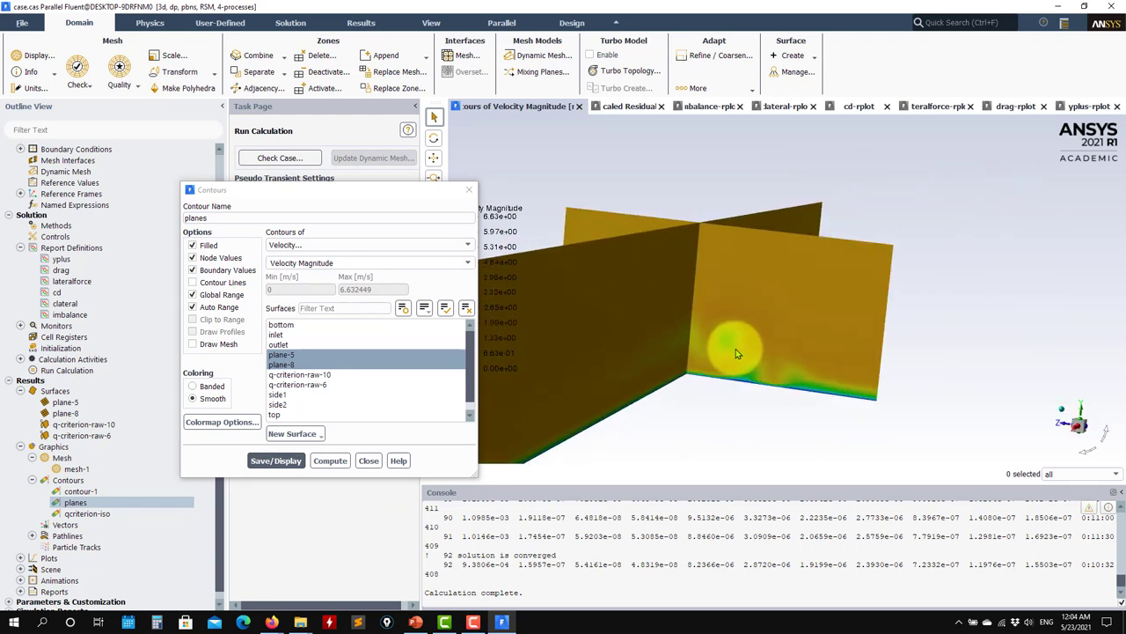
pyautogui.scroll(5, 735, 347)
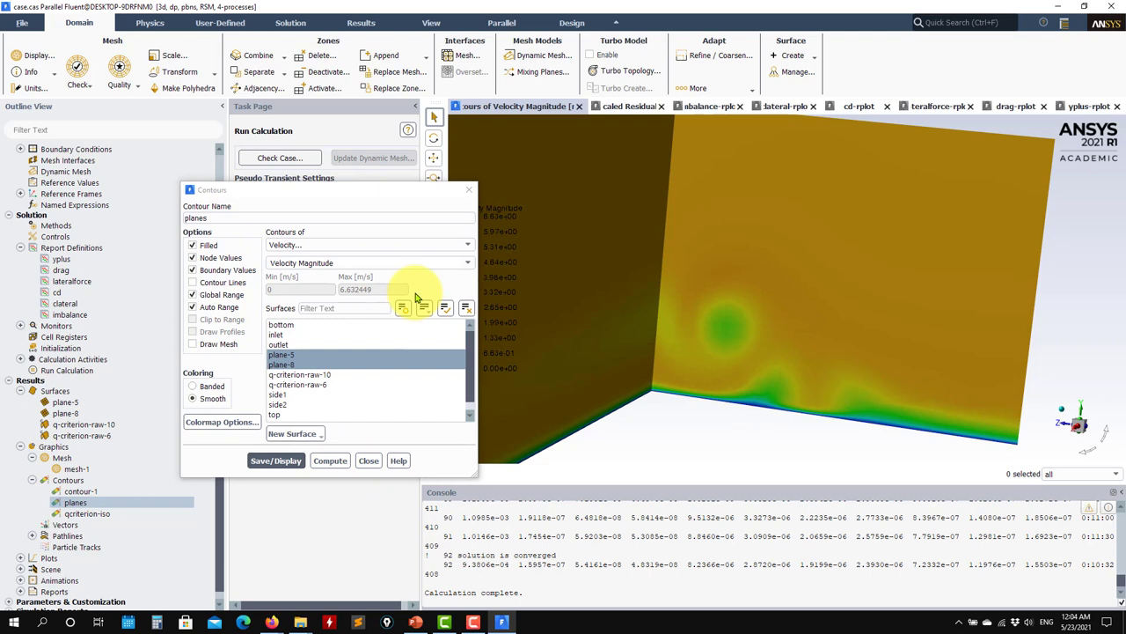
# Change the planes contour variable to Turbulent Viscosity, display it, inspect the field along the domain and close the definition
pyautogui.click(458, 245)
pyautogui.click(291, 284)
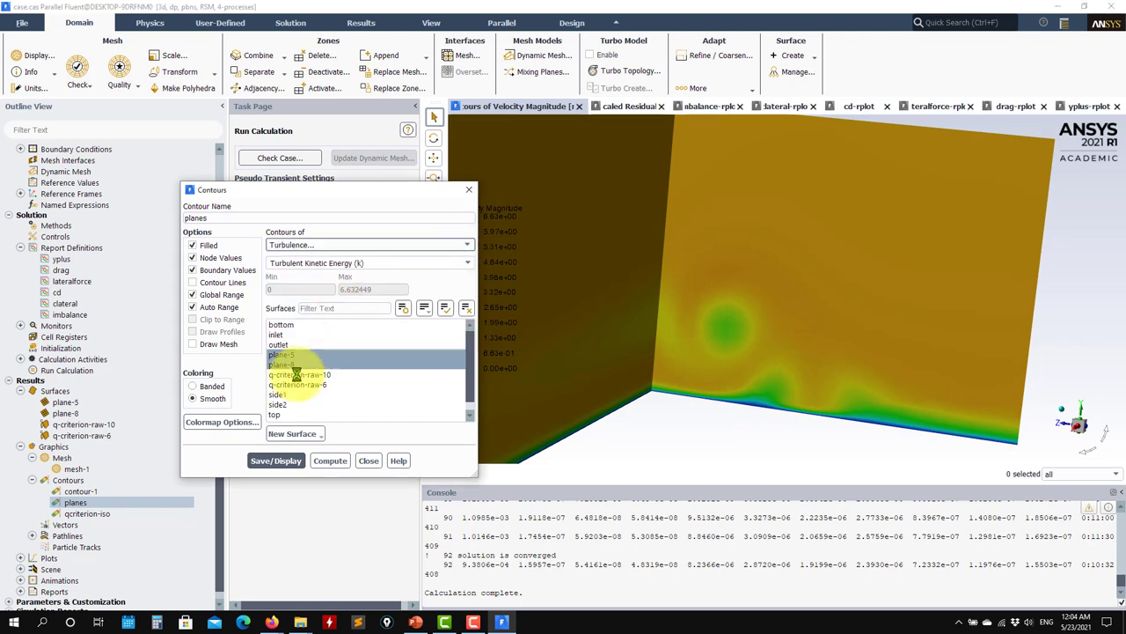
pyautogui.click(469, 265)
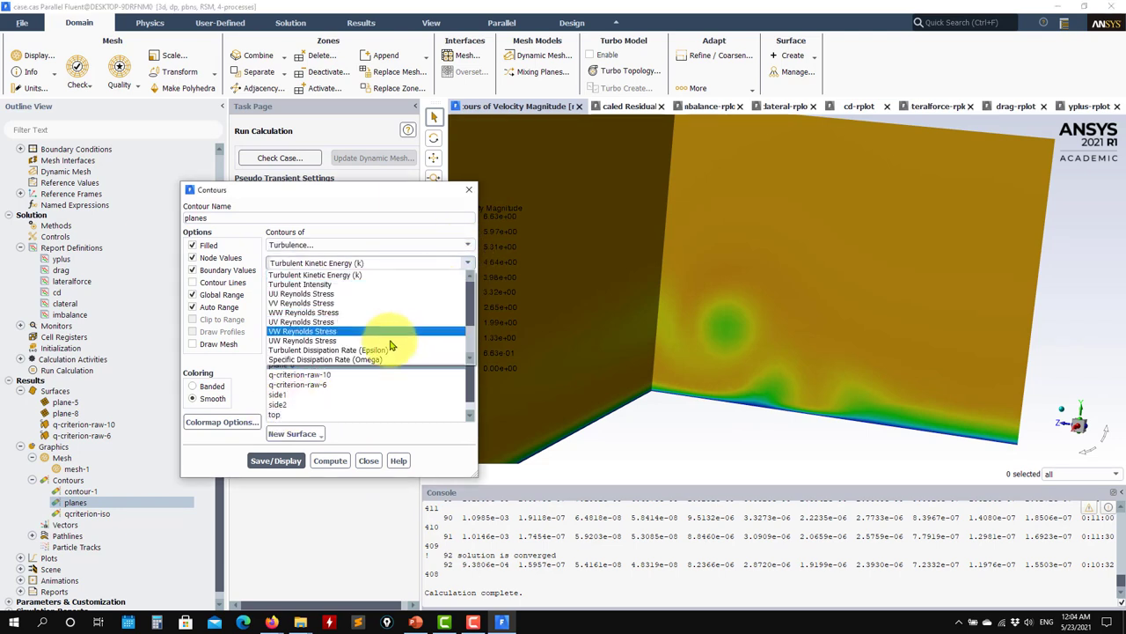
pyautogui.scroll(-2, 388, 351)
pyautogui.click(300, 321)
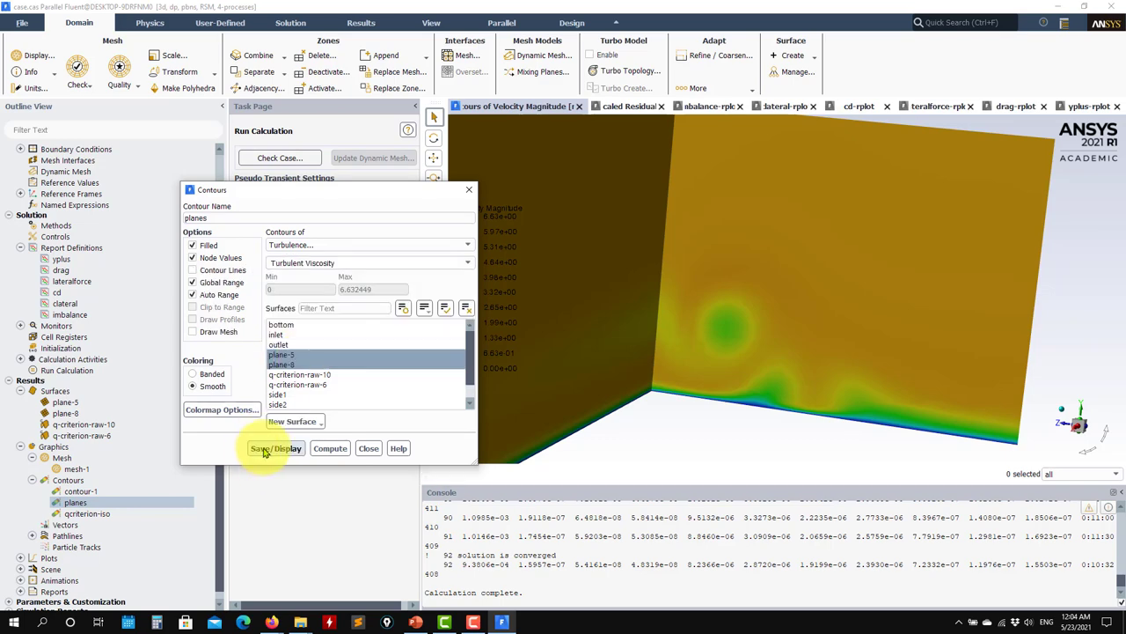
pyautogui.click(272, 448)
pyautogui.moveTo(671, 337); pyautogui.dragTo(621, 389)
pyautogui.click(368, 448)
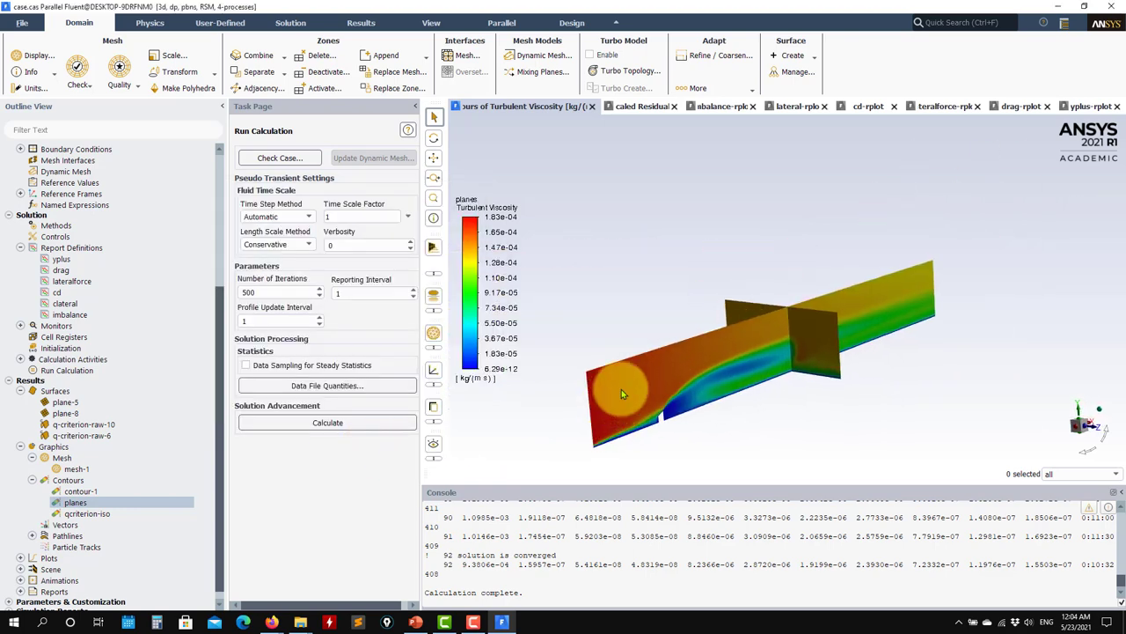